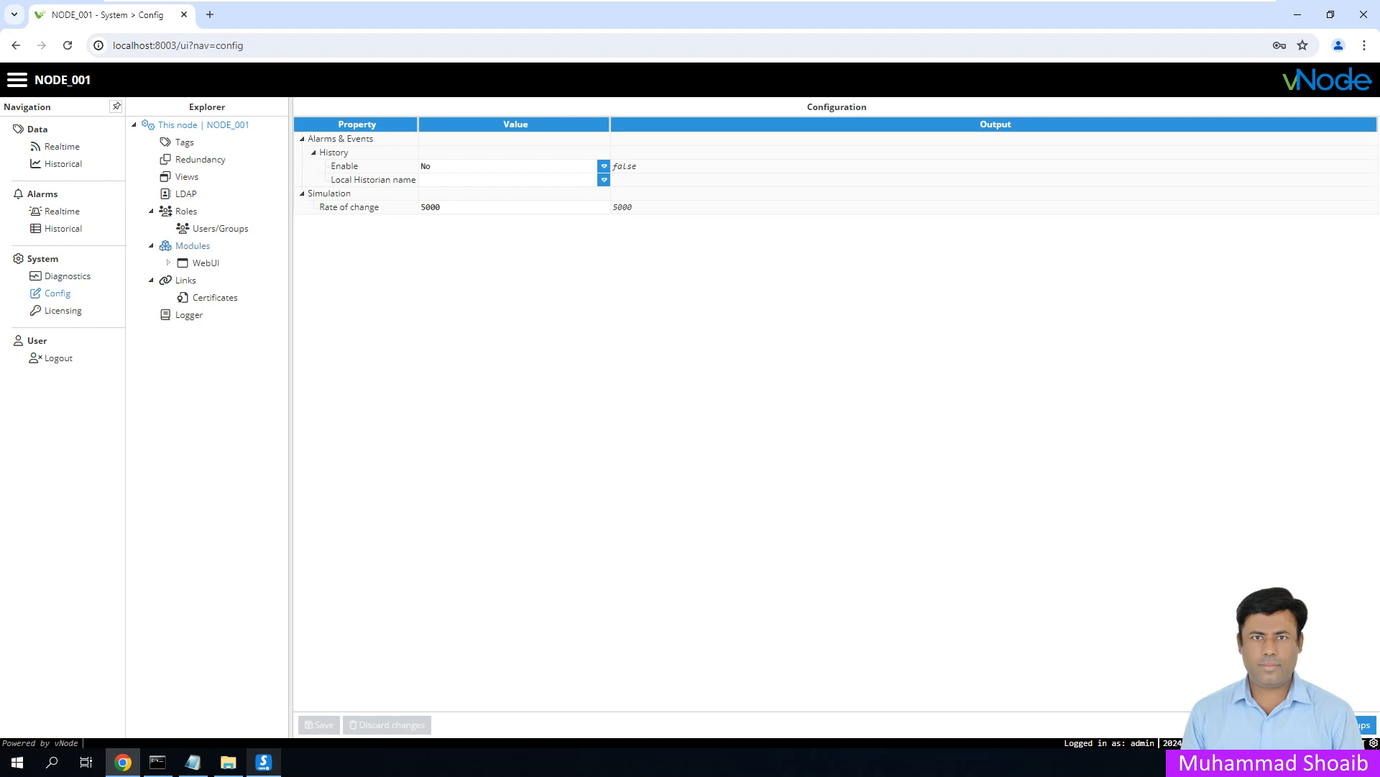
- Add a new module named OPCUAC1 to the node's modules model
click(193, 246)
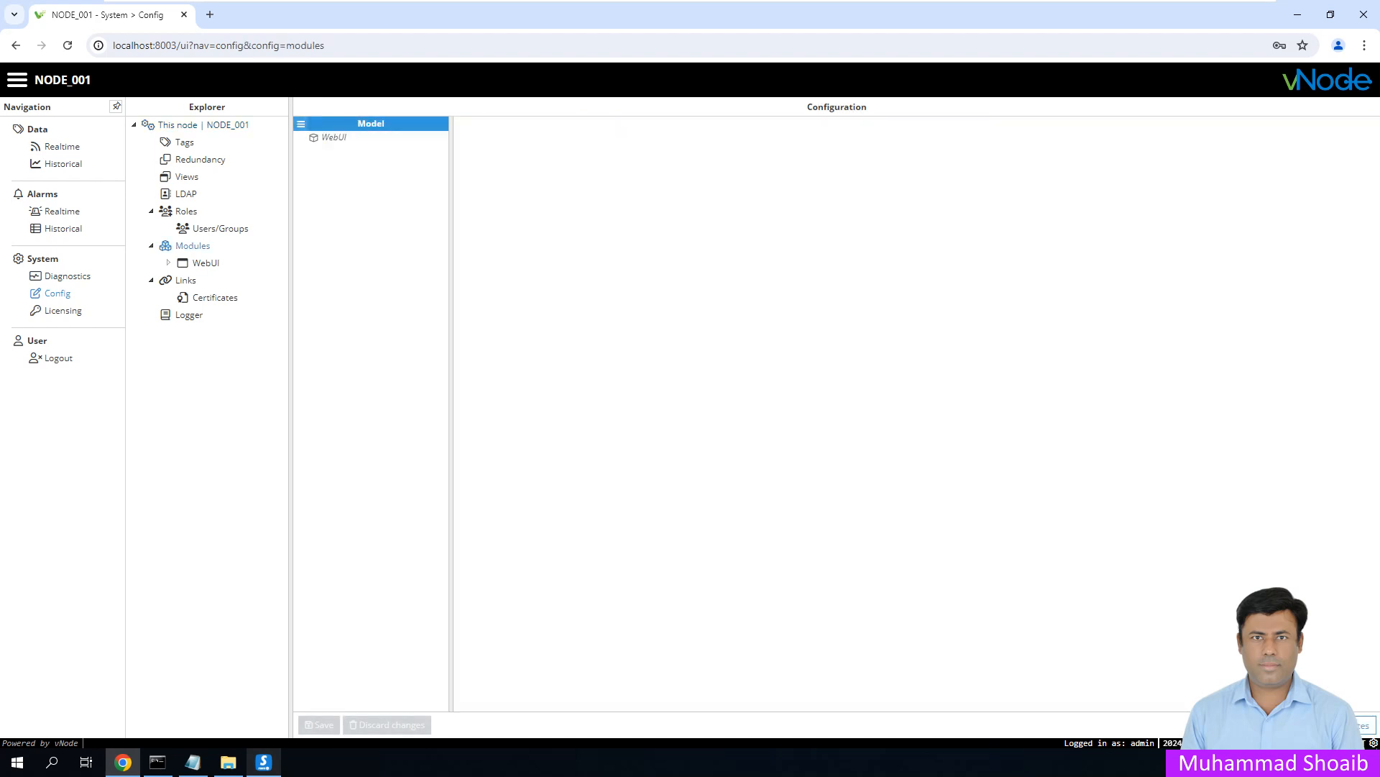
click(301, 124)
click(332, 142)
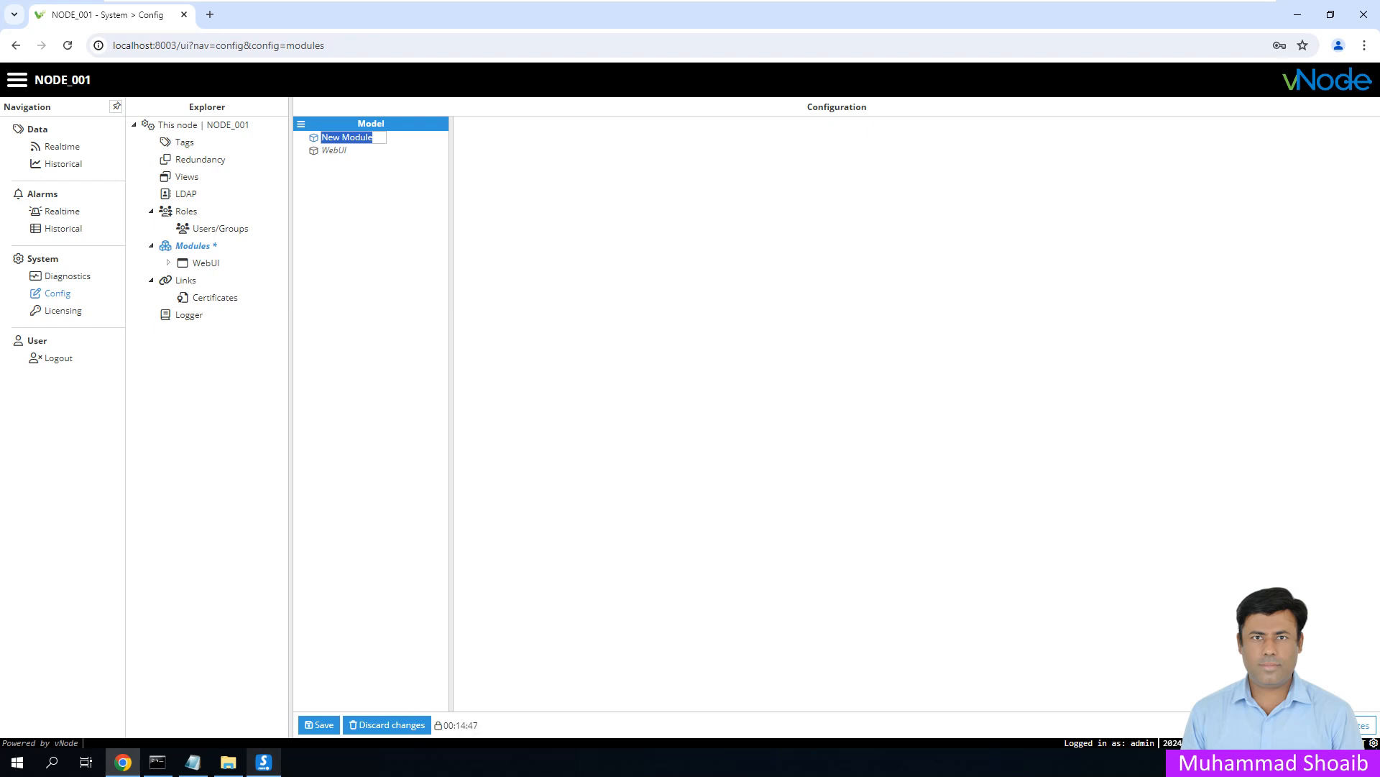
text(OPCUAC1)
key(Return)
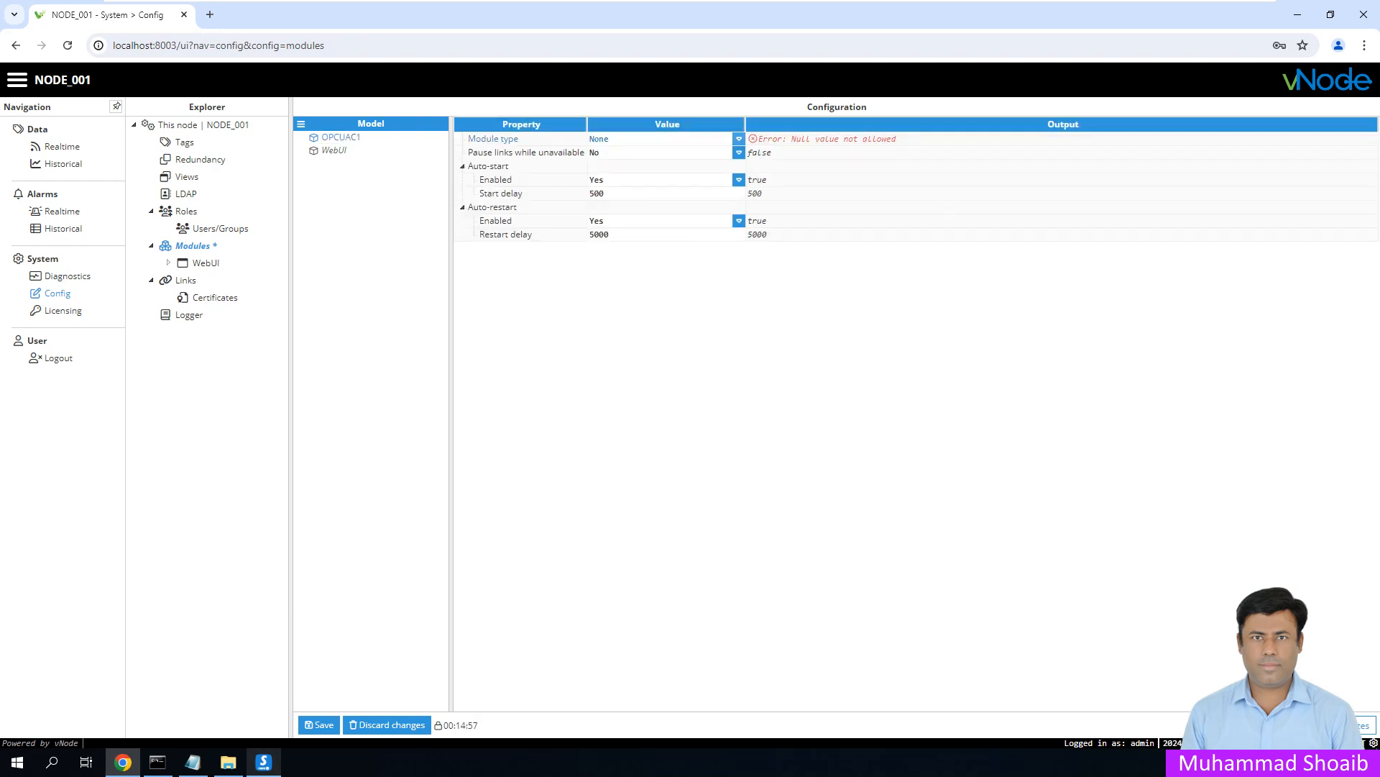
- Set the OPCUAC1 module's type to OpcUaClient and save the modules configuration
click(739, 139)
drag(739, 187, 739, 298)
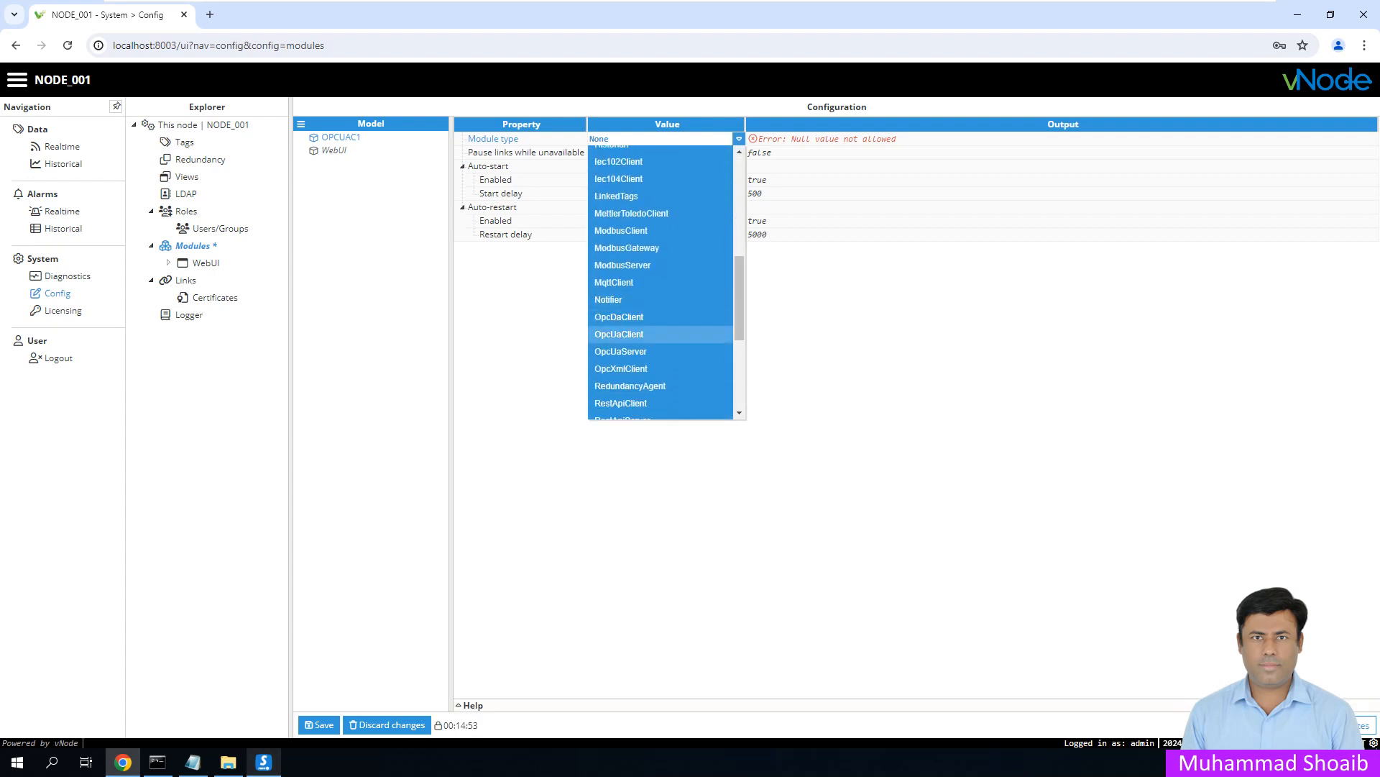
click(619, 334)
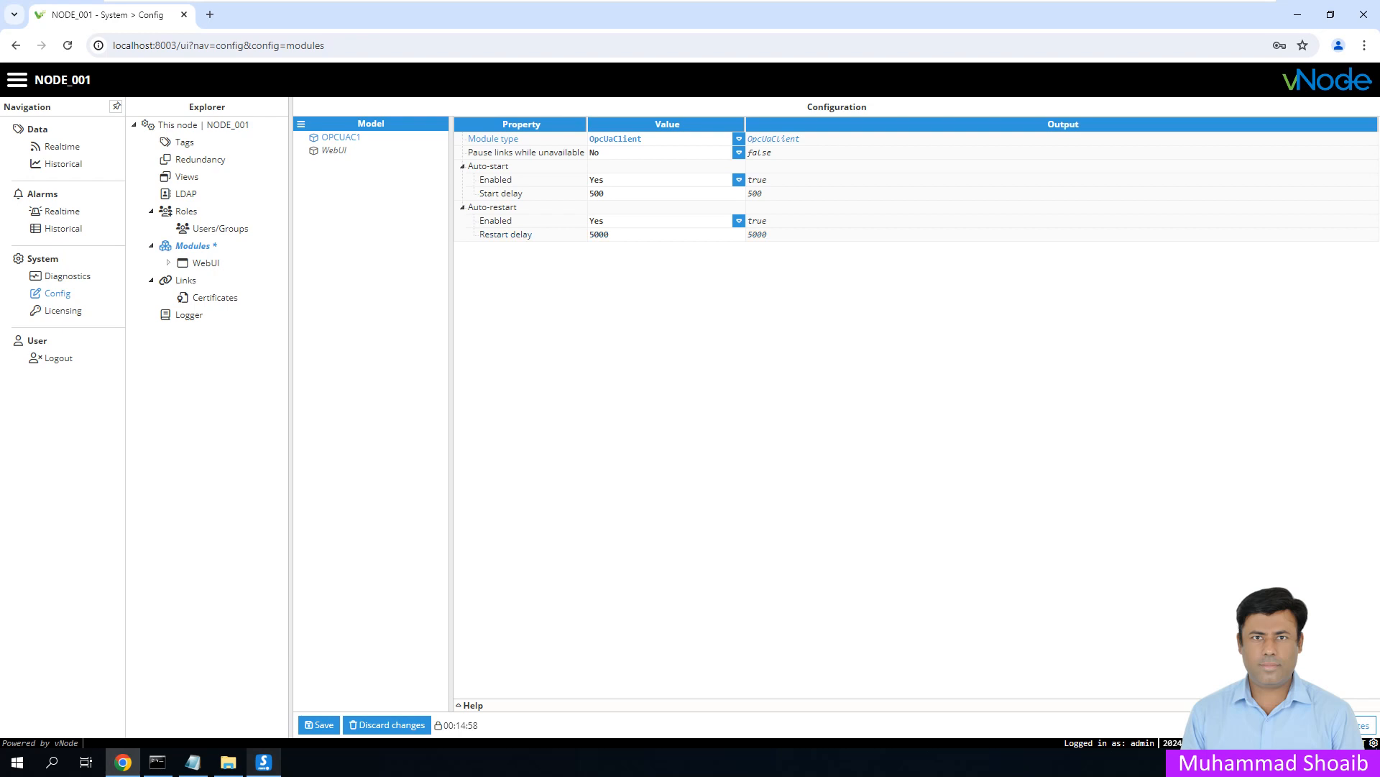
click(319, 725)
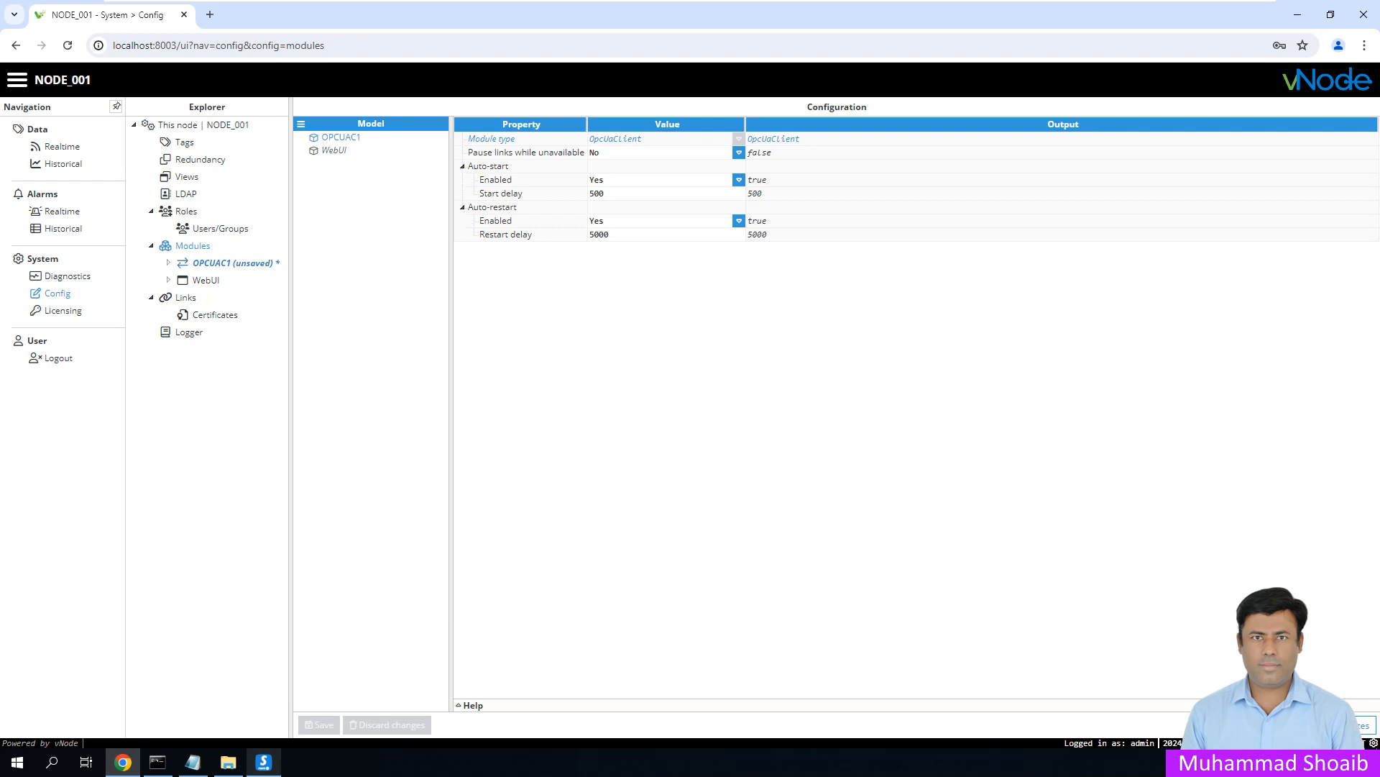
- Add a new client named C1 to the model of the OPCUAC1 module
click(236, 264)
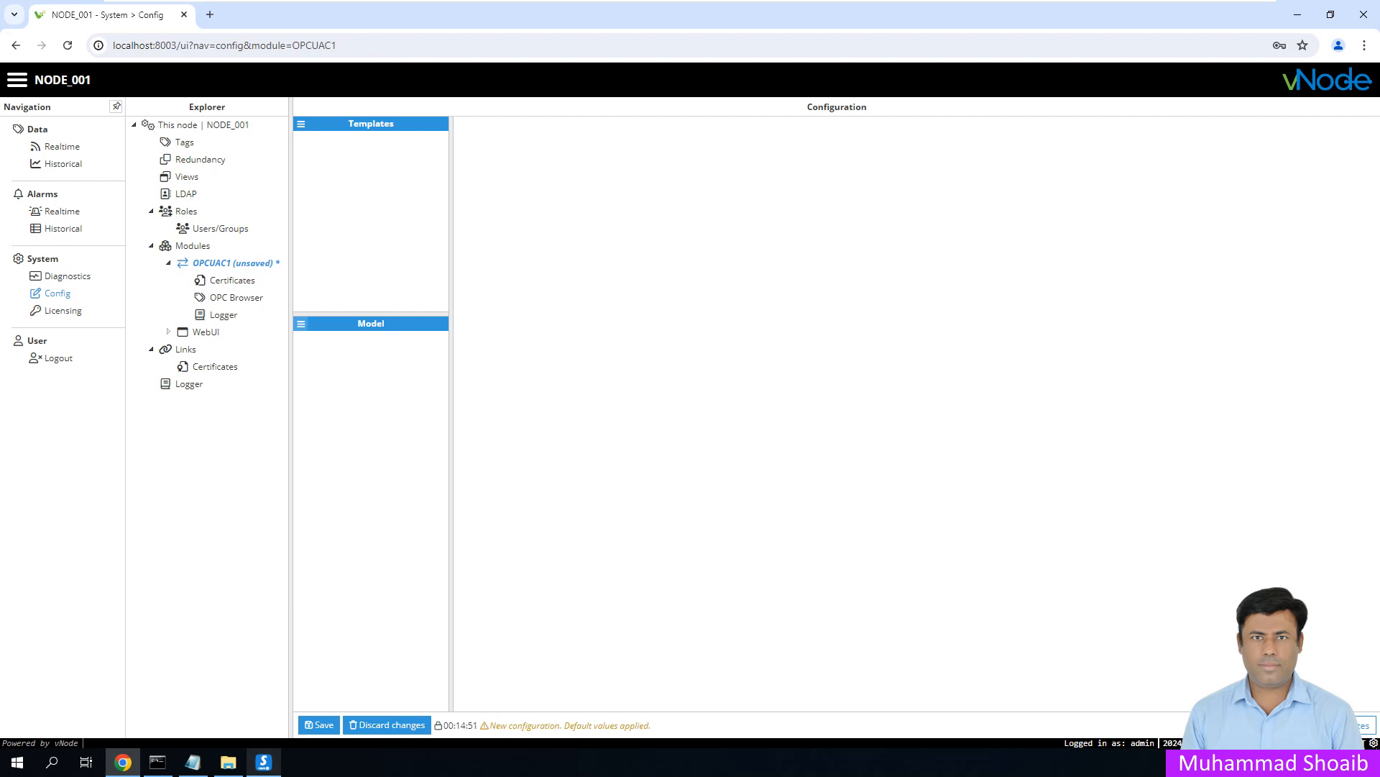
click(300, 323)
click(333, 346)
text(C1)
key(Return)
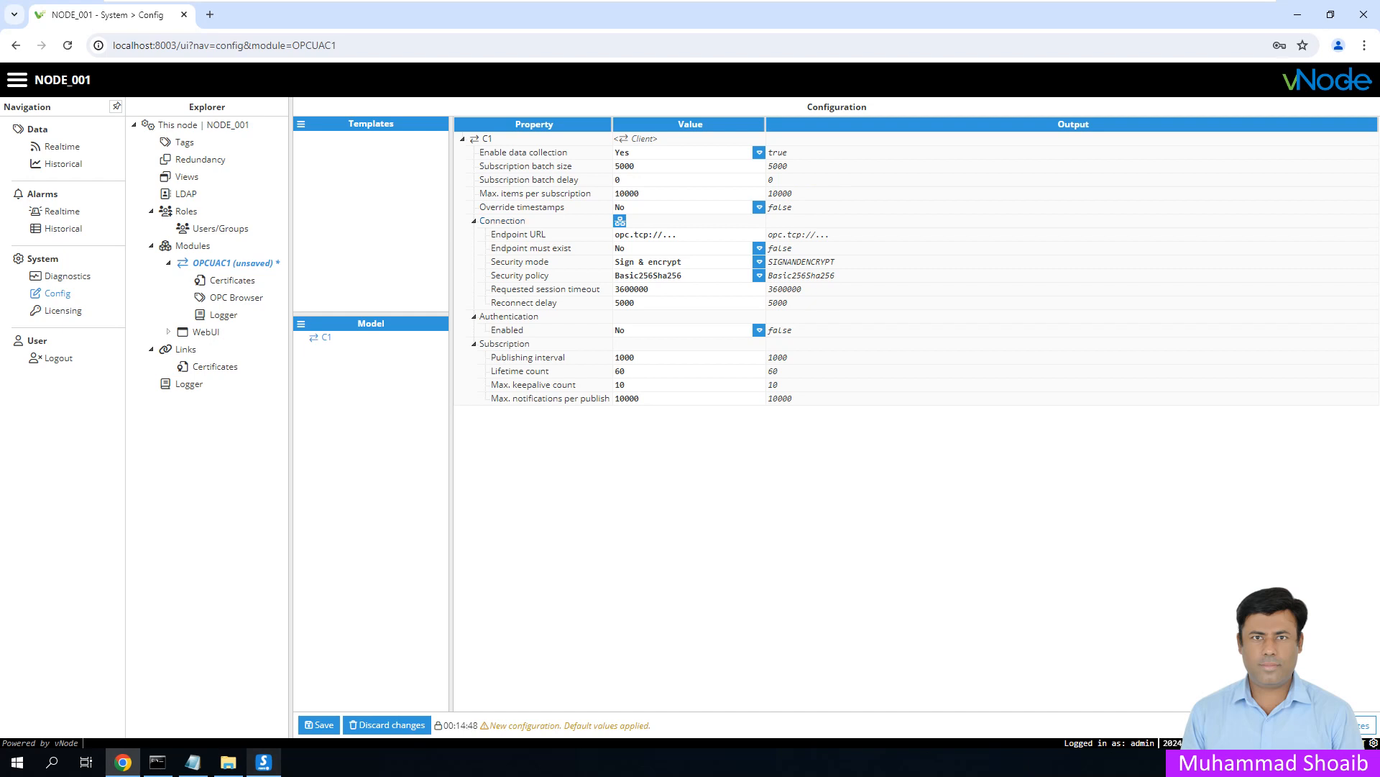
- Switch to Prosys OPC UA Simulation Server, copy its UA TCP connection address and return to the vNode configuration
click(264, 762)
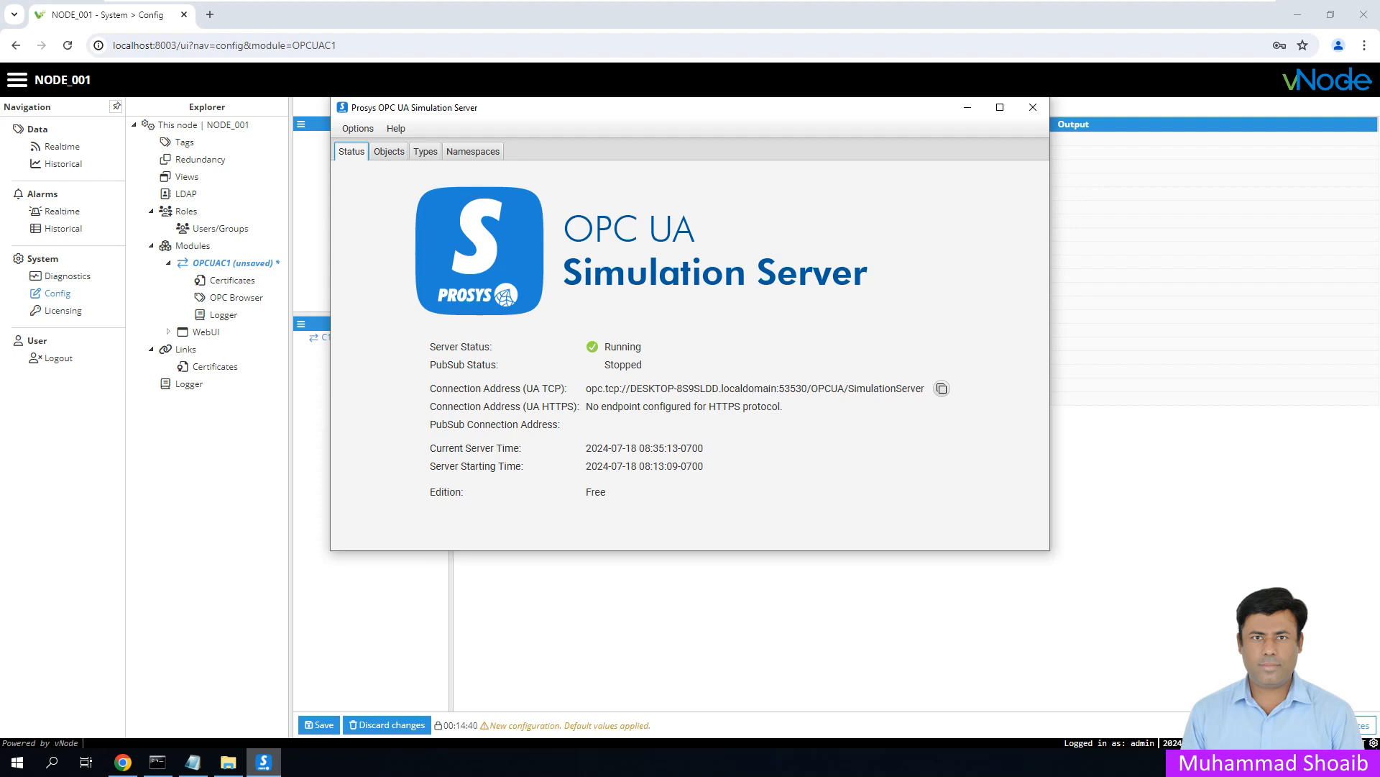
drag(566, 109, 657, 279)
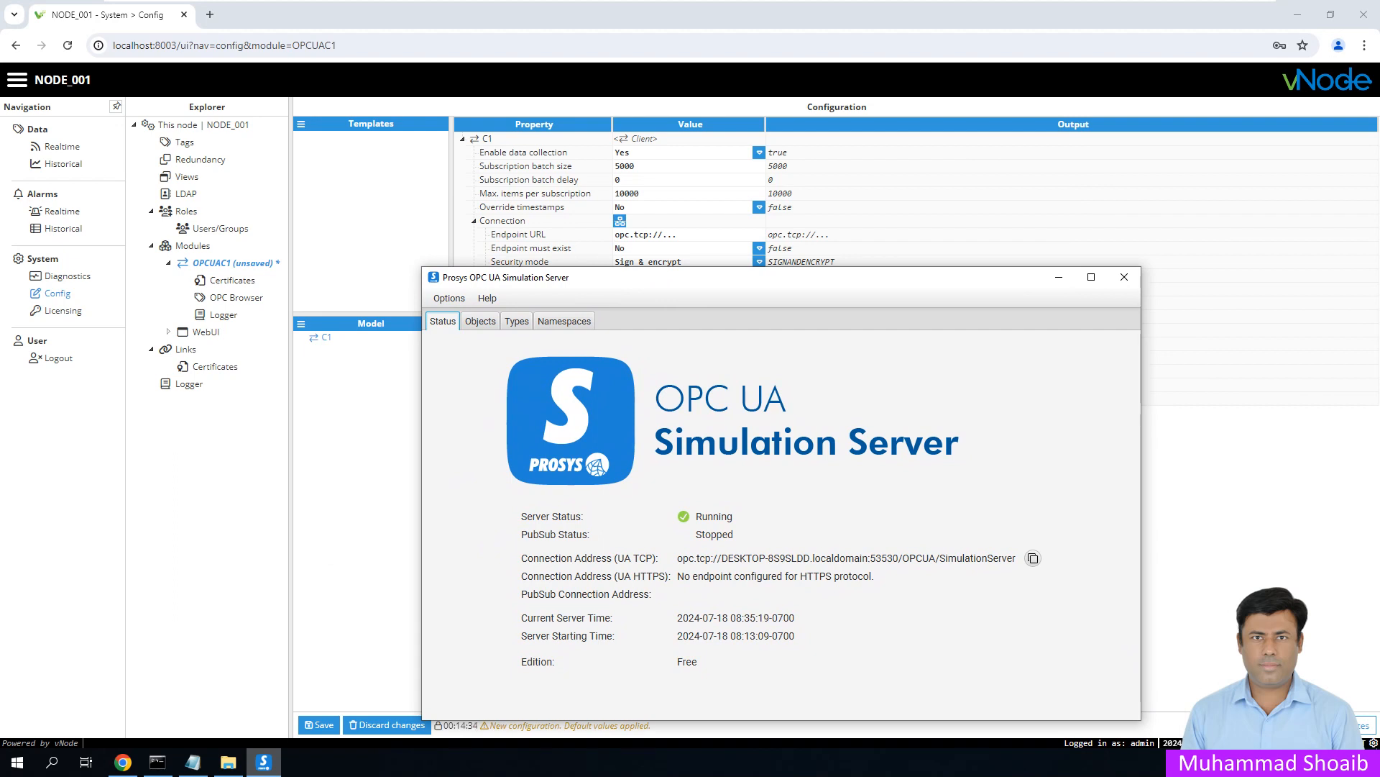
click(1033, 558)
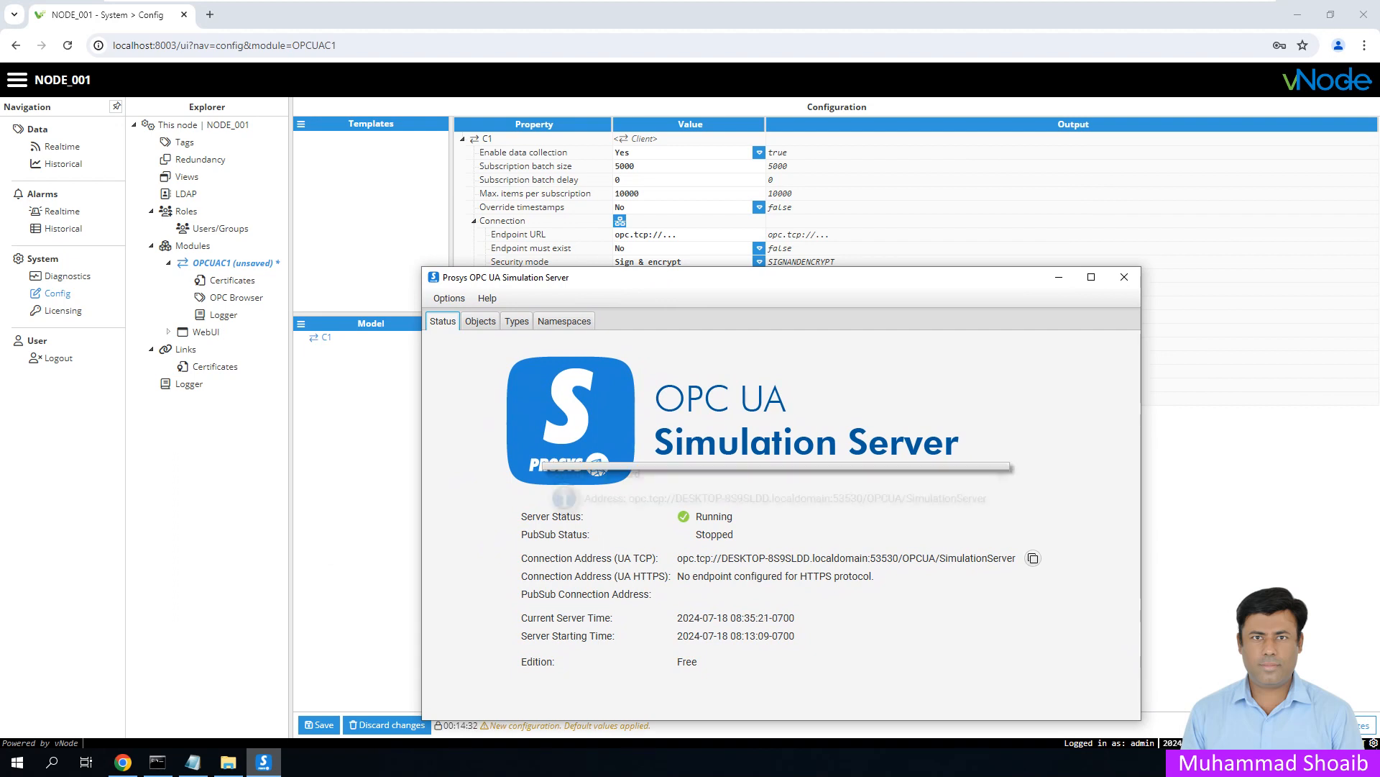
click(1059, 277)
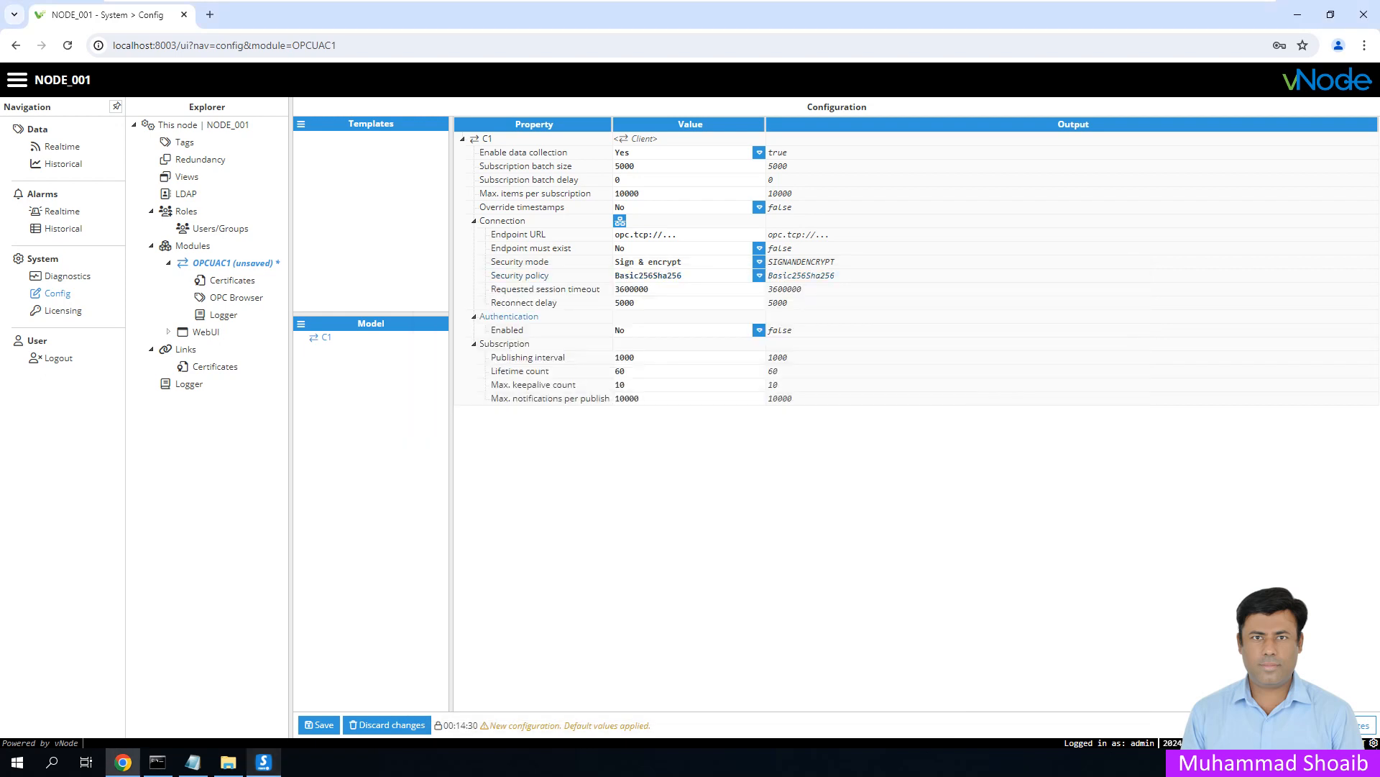
- Set C1's endpoint URL to opc.tcp://DESKTOP-8S9SLDD.localdomain:53530/OPCUA/SimulationServer and view the OPC UA server discovery dialog without choosing an endpoint
drag(686, 234, 615, 234)
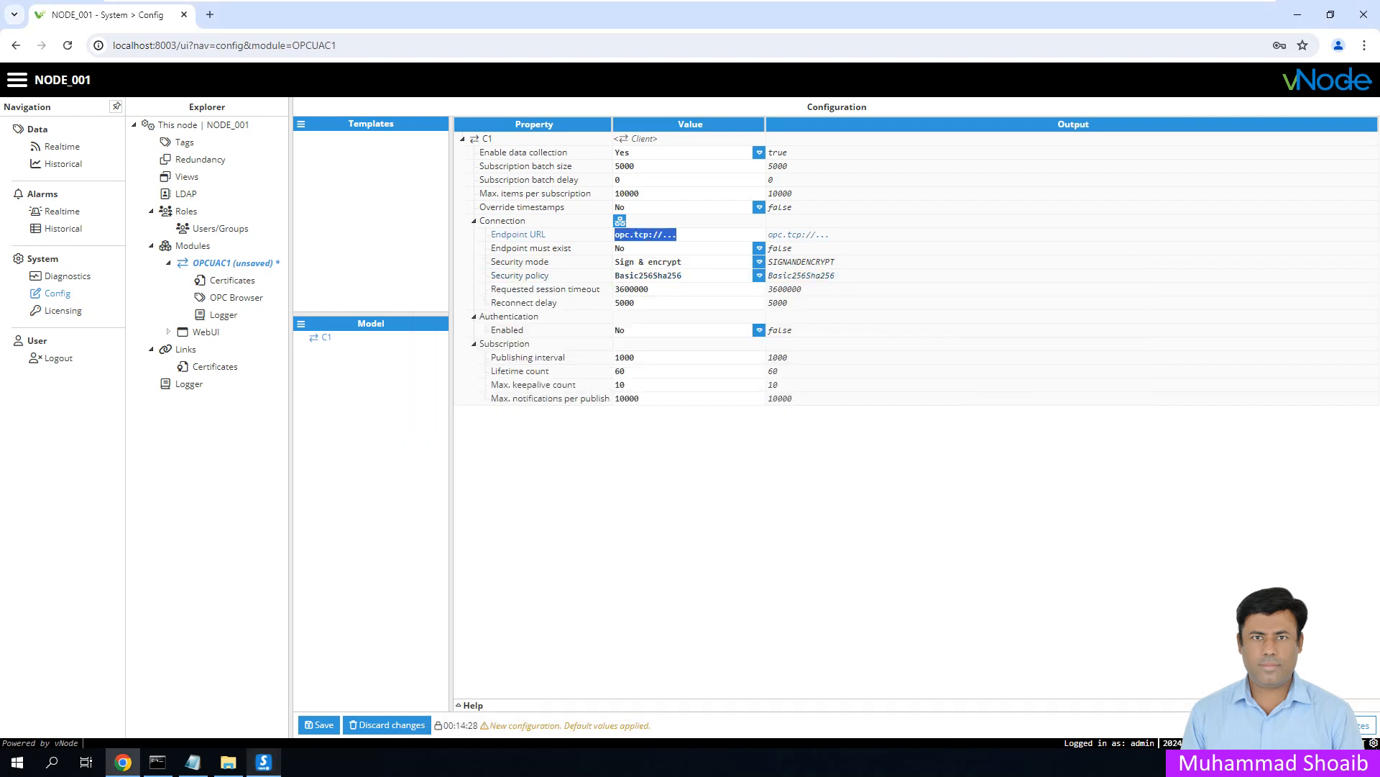
key(ctrl+v)
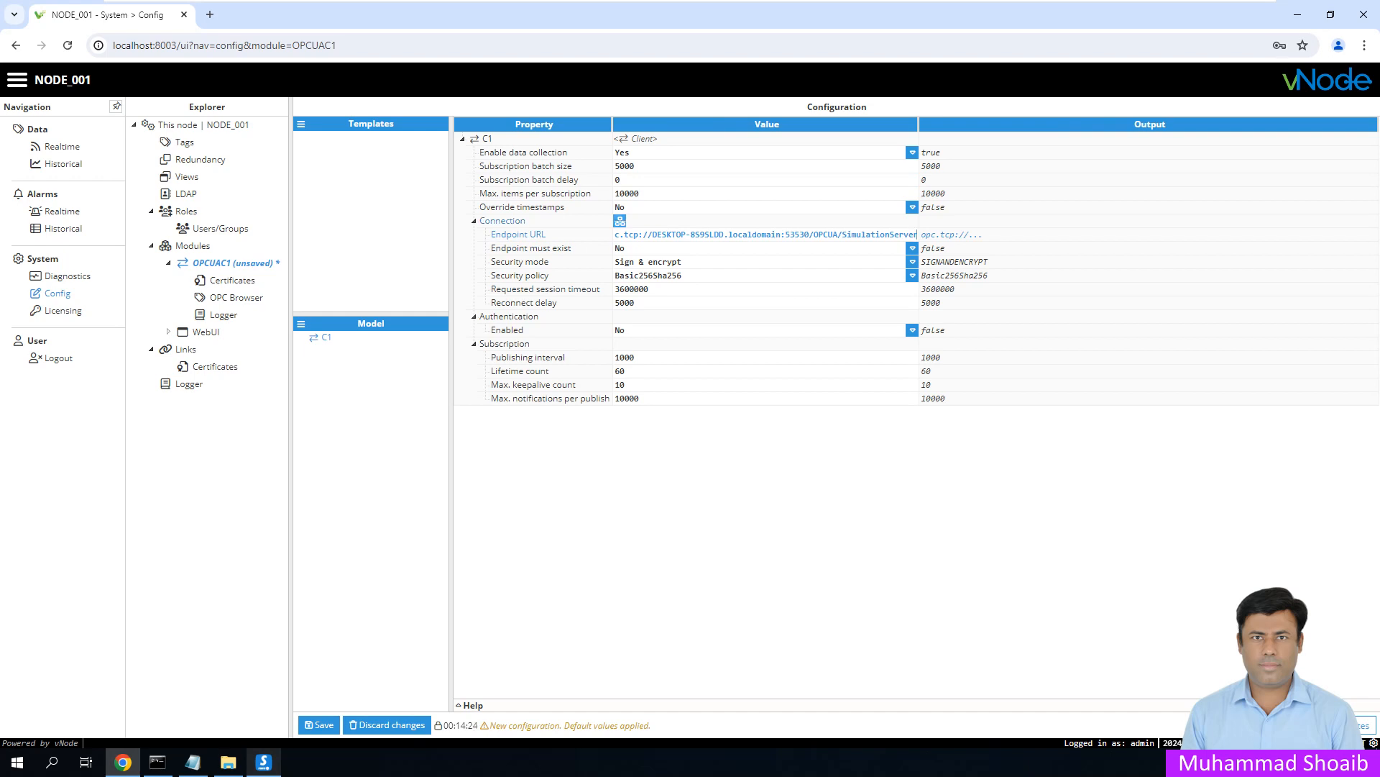
click(620, 221)
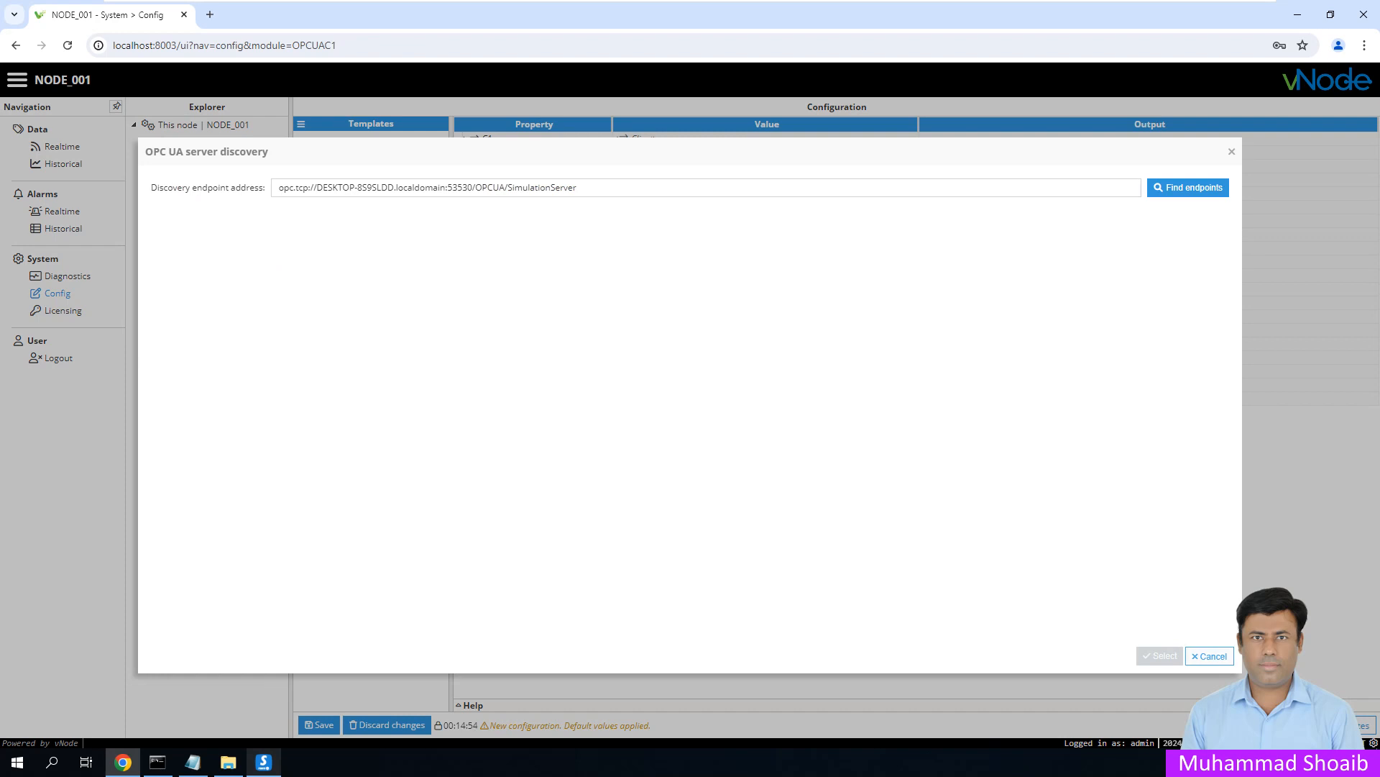
click(1210, 656)
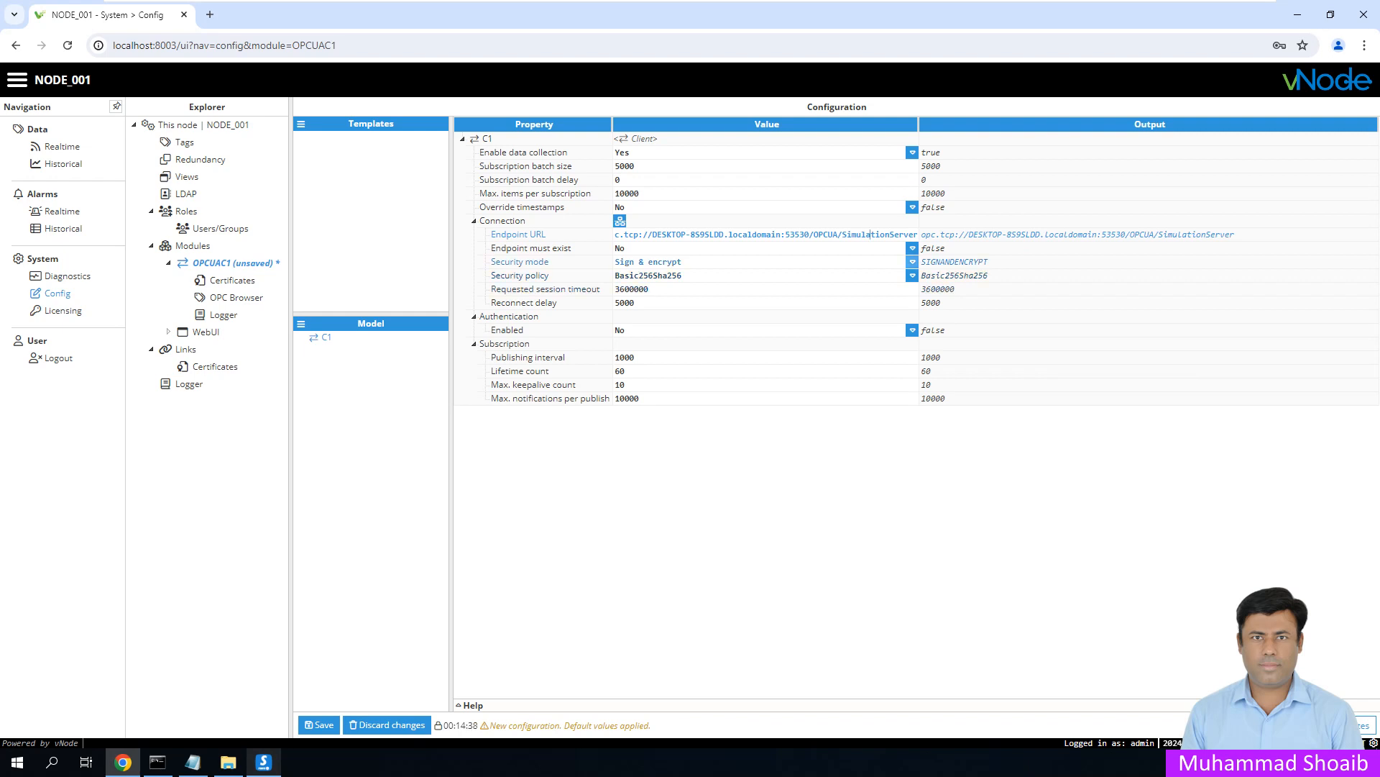
- Set C1's security mode to None and security policy to None (Insecure), and save the module configuration
click(912, 262)
click(765, 277)
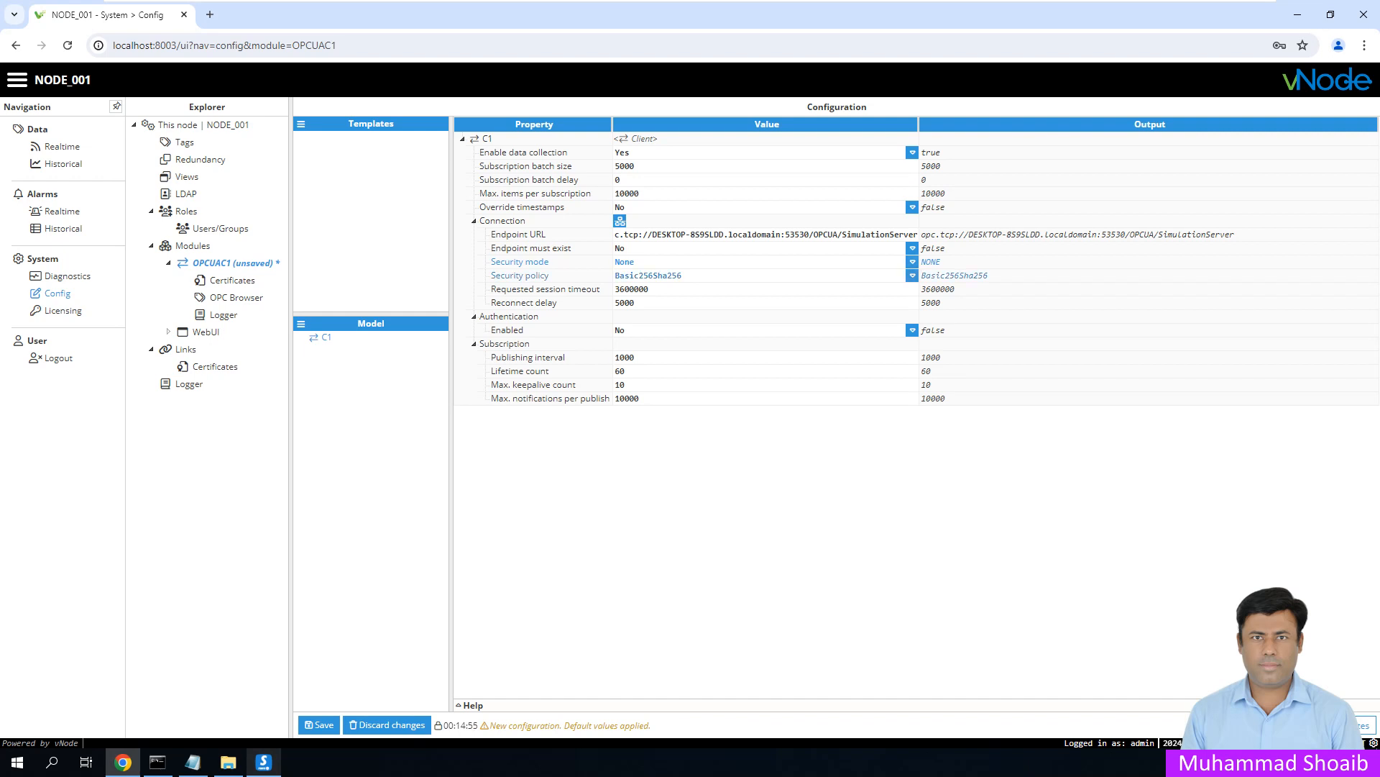
click(913, 275)
click(650, 289)
click(318, 724)
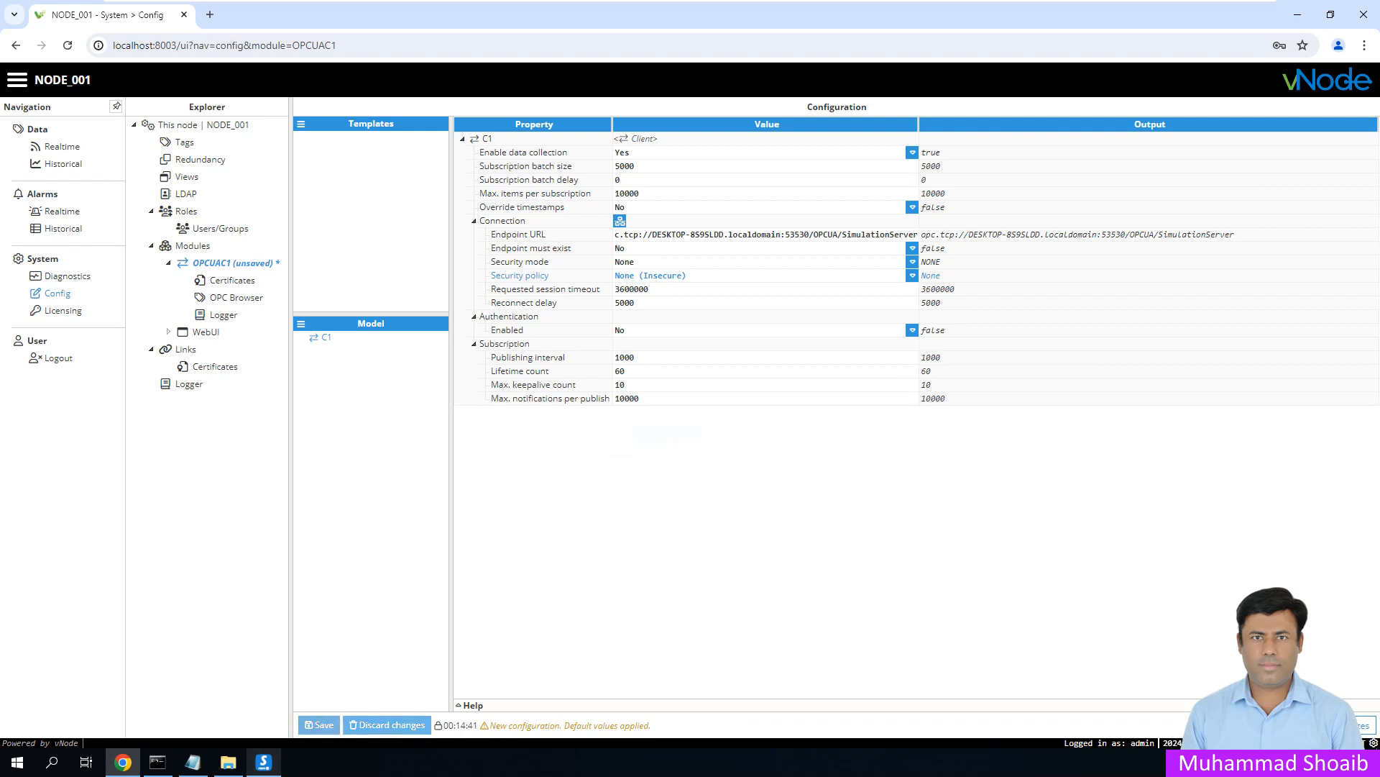
click(651, 435)
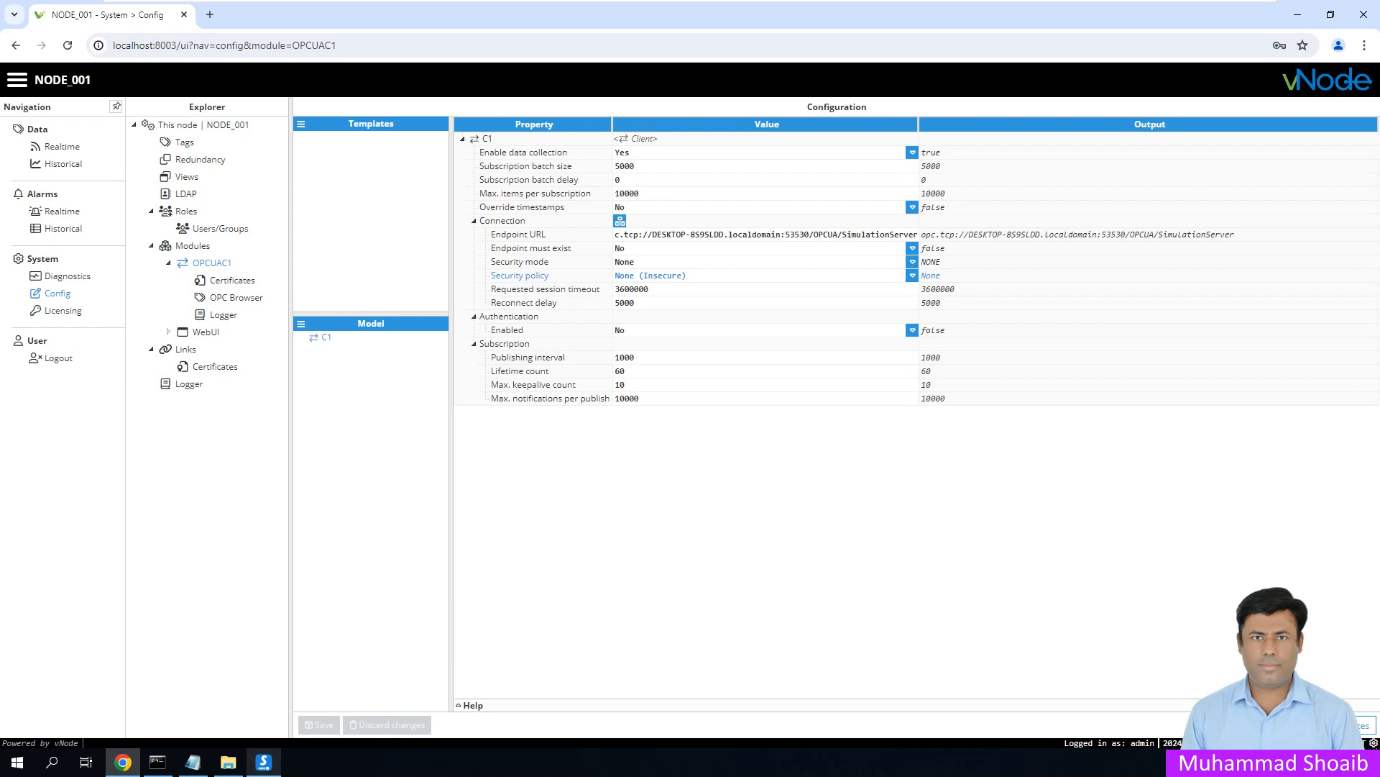
- Add a new group named OPCUAG1 to the root of the node's tags model
click(184, 143)
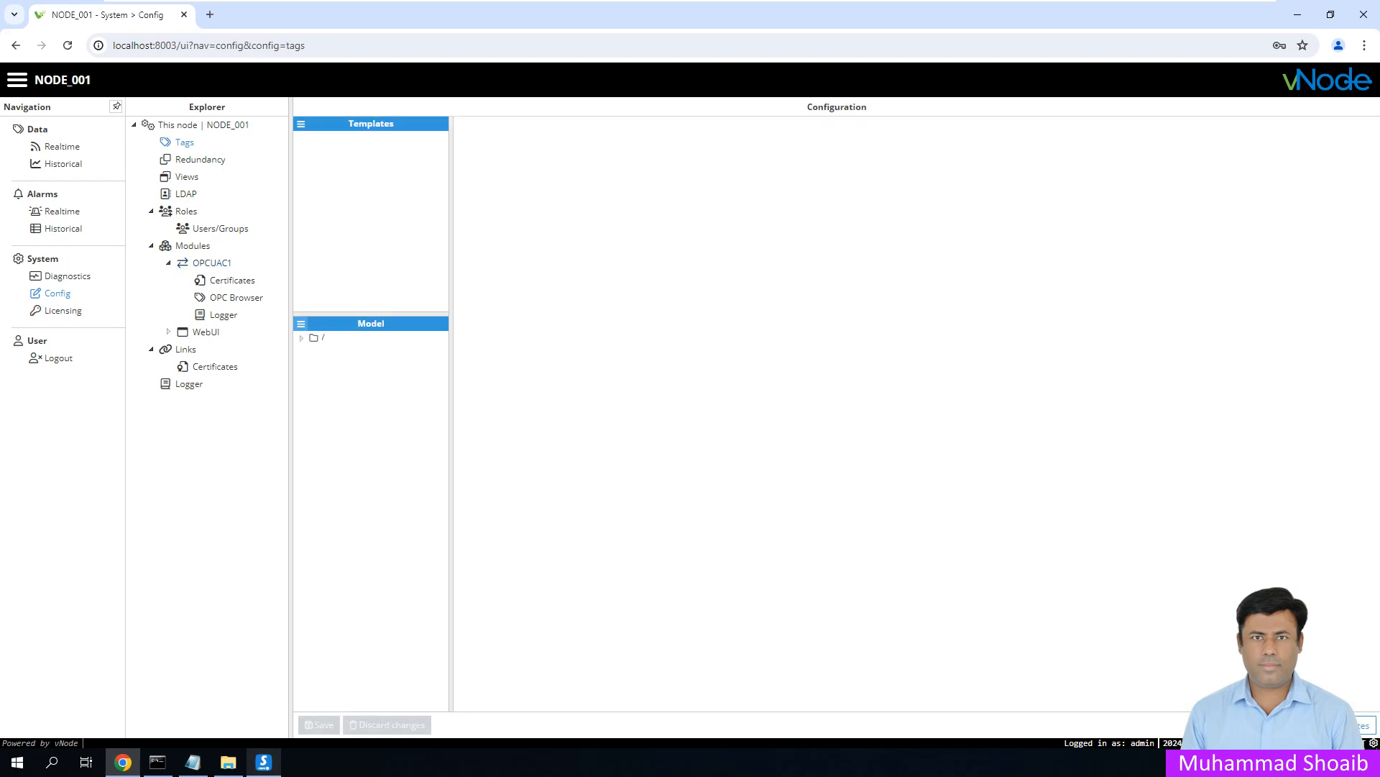
click(301, 323)
click(320, 343)
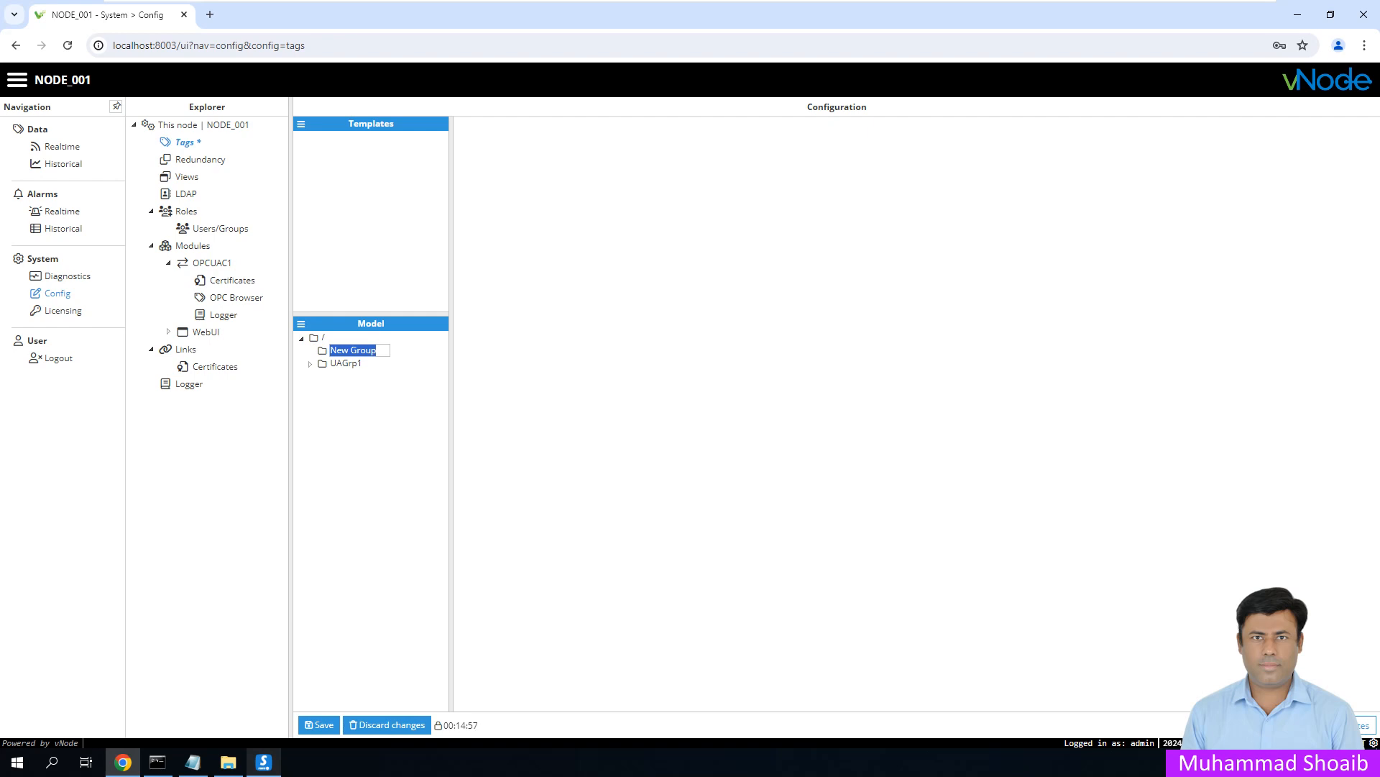
text(OPCUAG1)
key(Return)
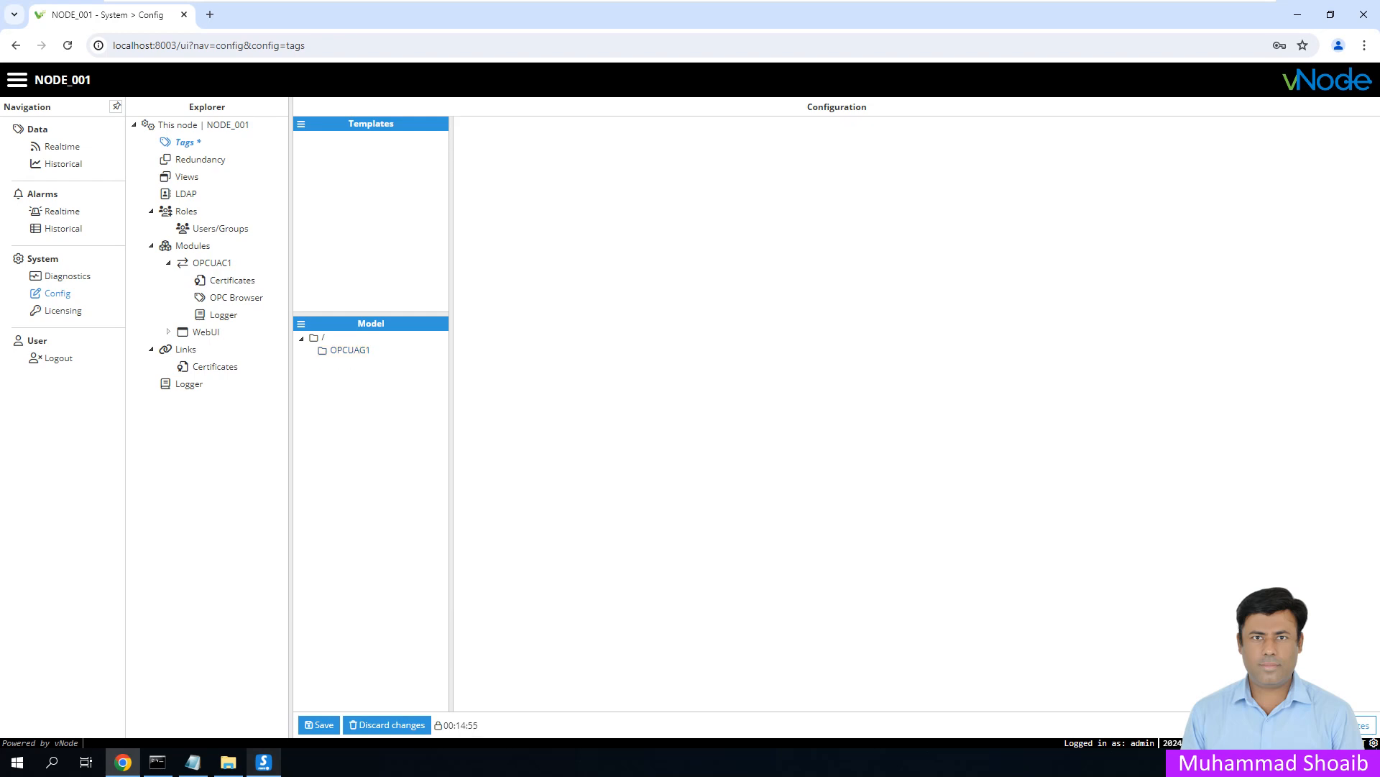
- Create a new tag named Tag1 inside the OPCUAG1 group
right_click(349, 350)
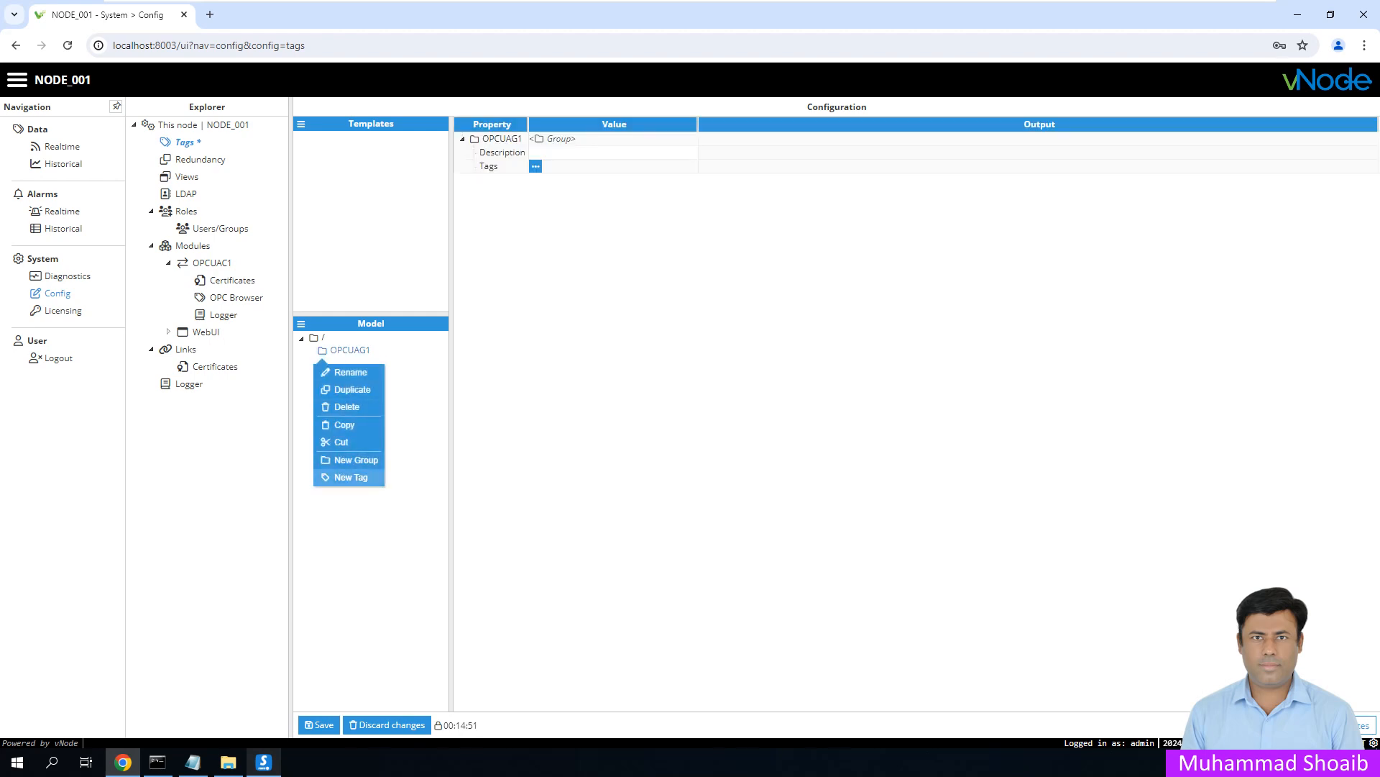
click(351, 477)
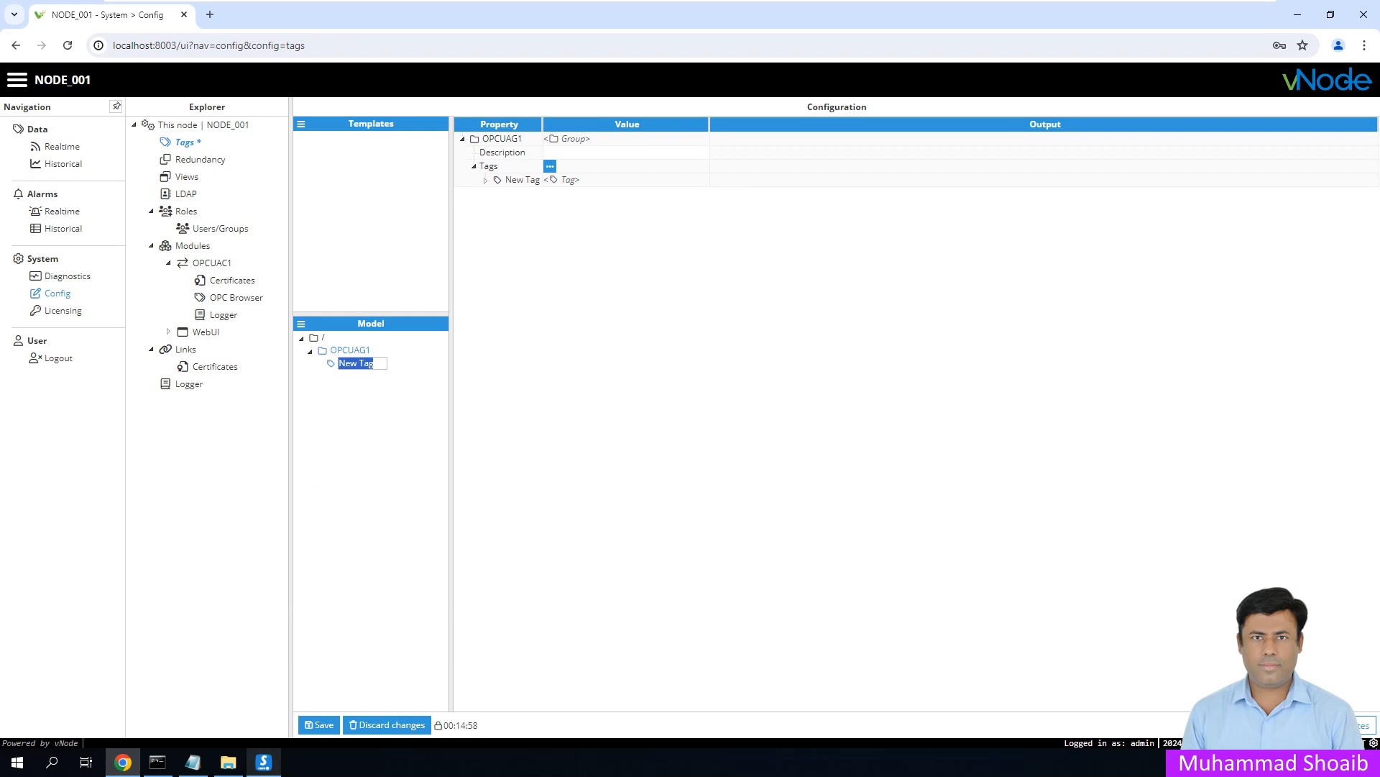
click(340, 363)
click(350, 363)
key(BackSpace)
key(BackSpace)
key(BackSpace)
key(BackSpace)
key(Right)
key(Right)
text(1)
key(Return)
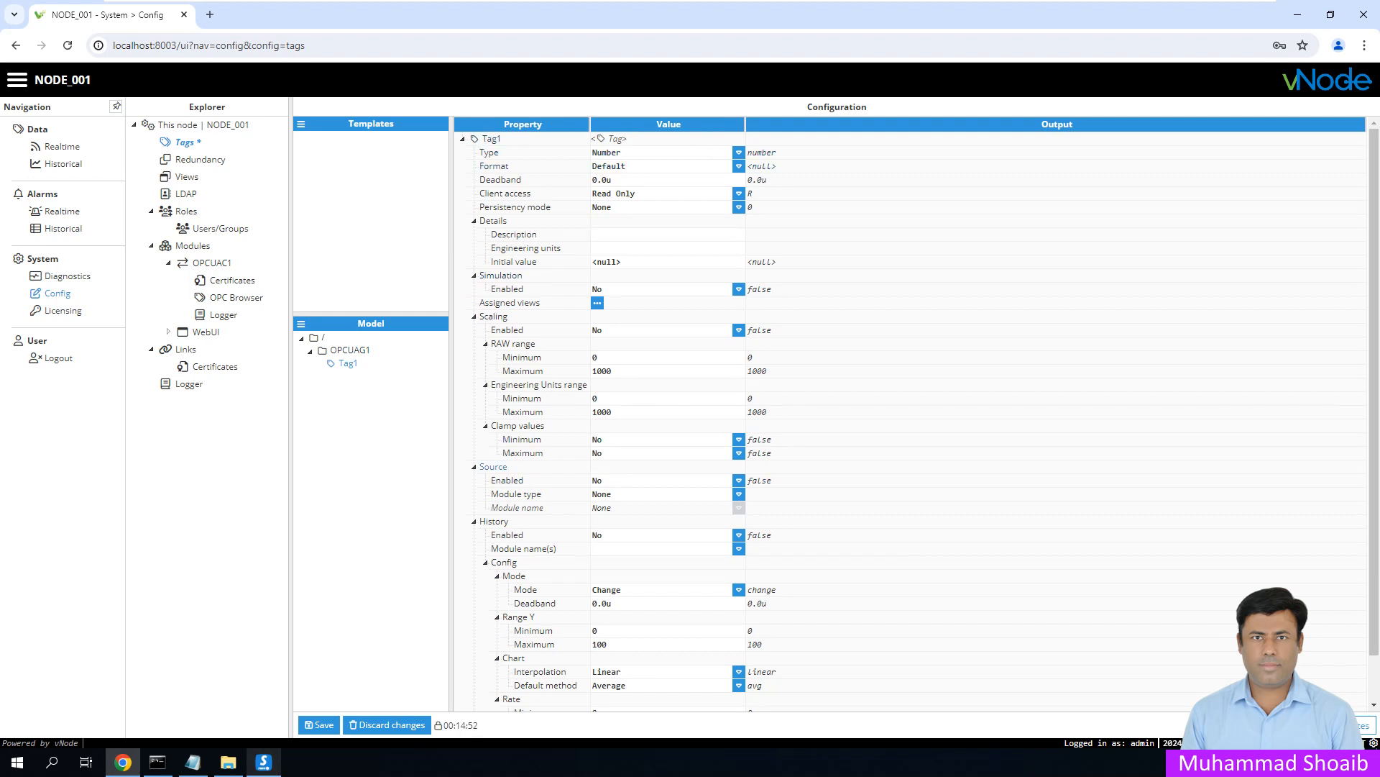
- Enable Tag1's source with module type OpcUaClient and module name OPCUAC1
click(739, 481)
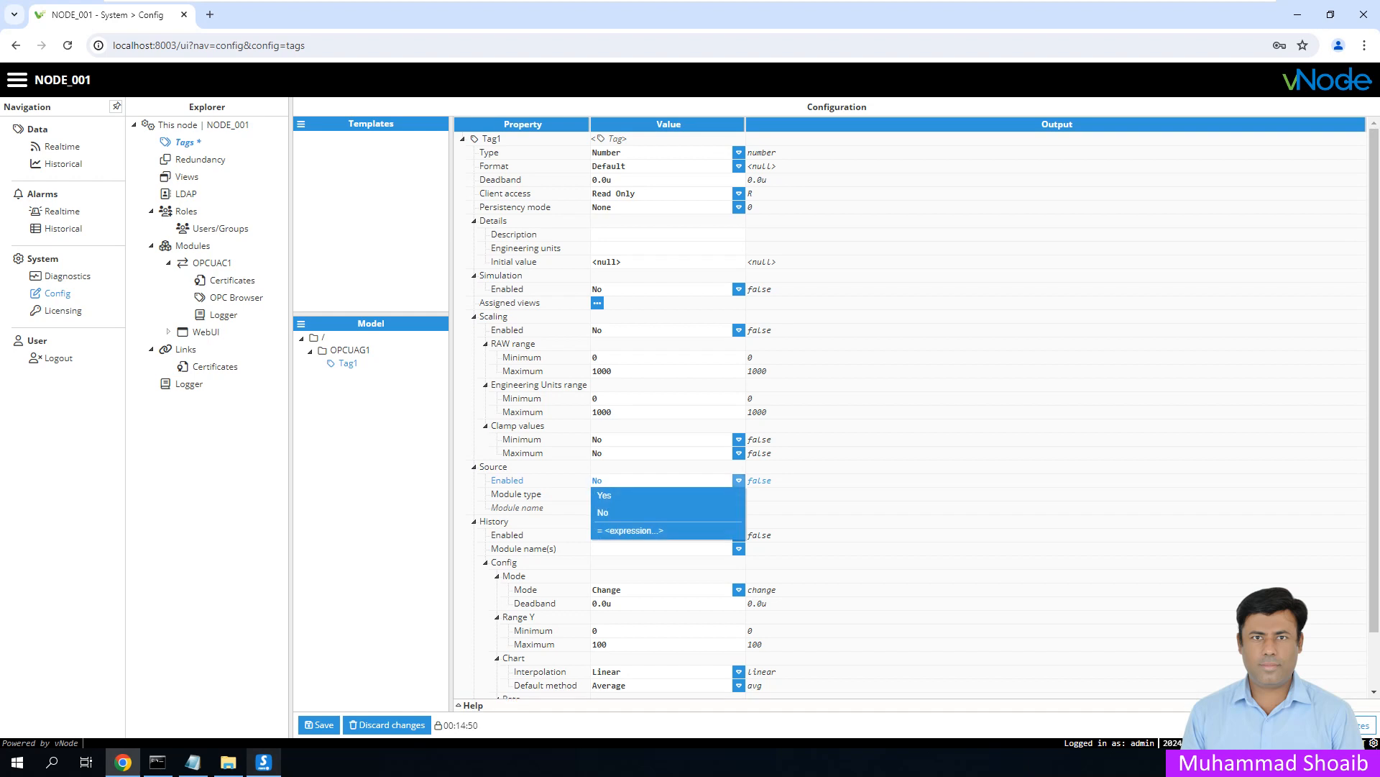
click(604, 495)
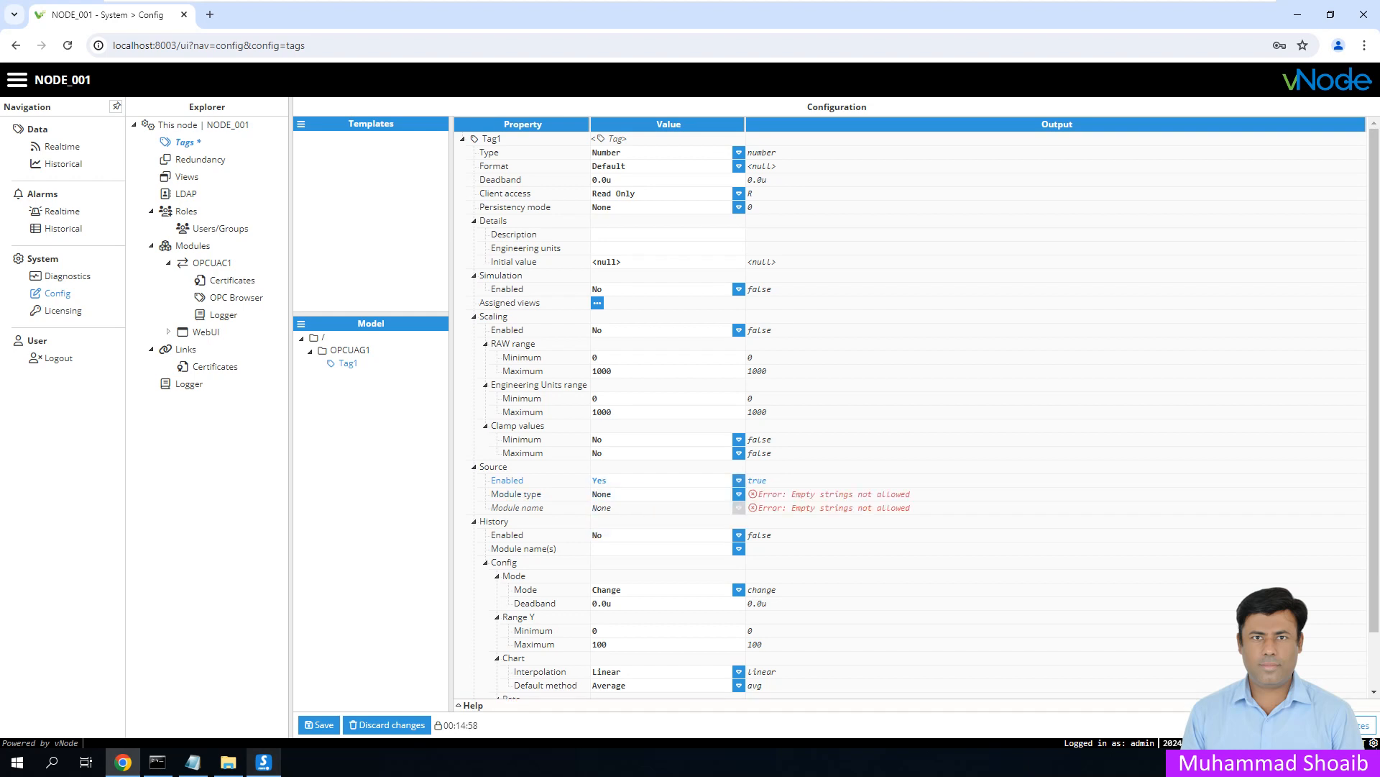
click(738, 494)
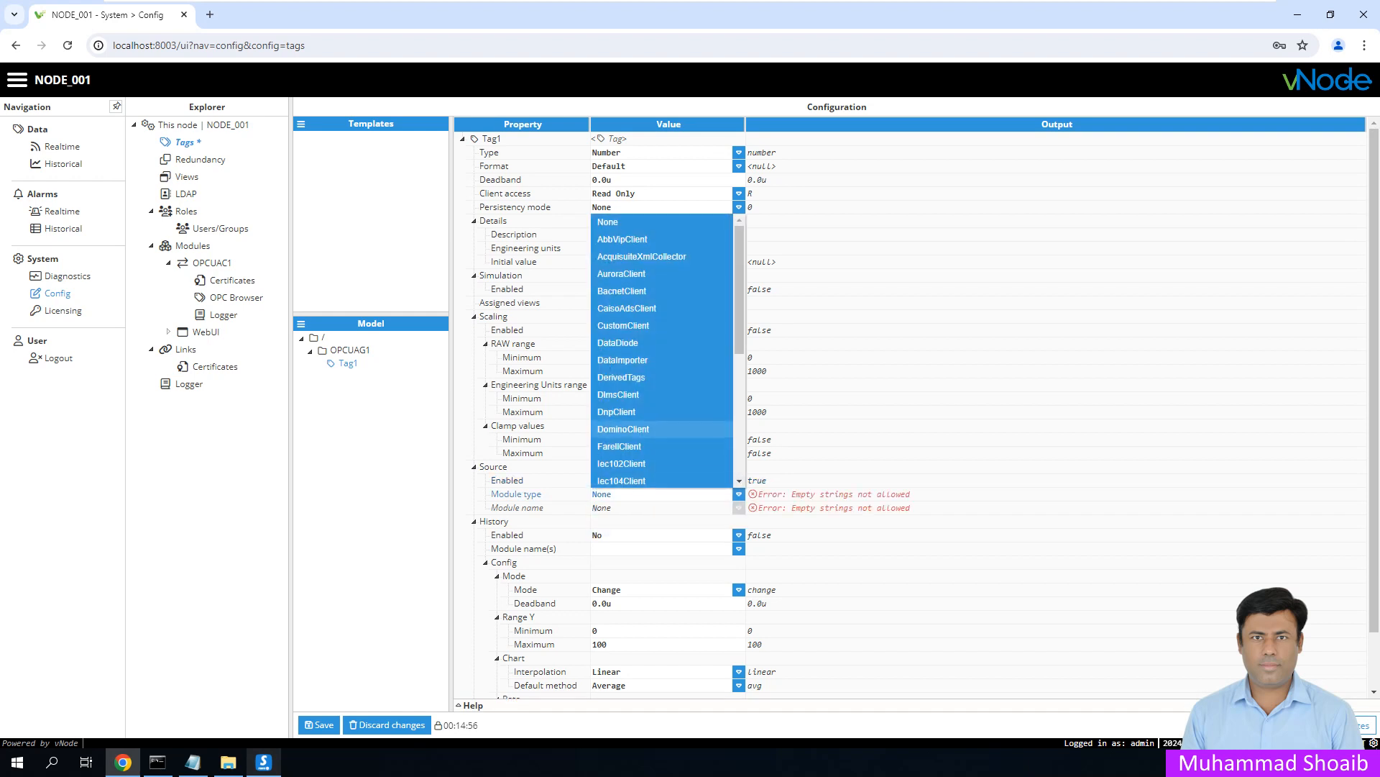
scroll(665, 426, down, 2)
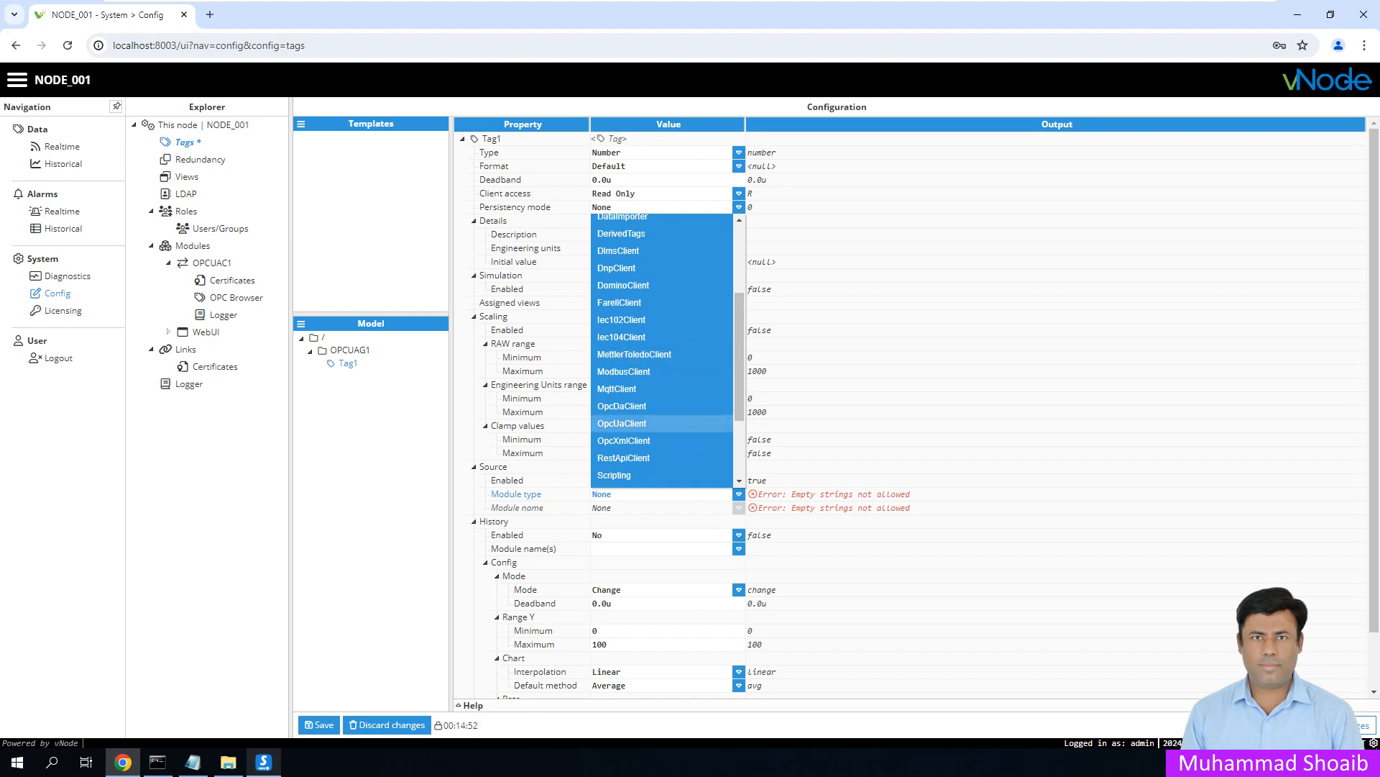
click(622, 422)
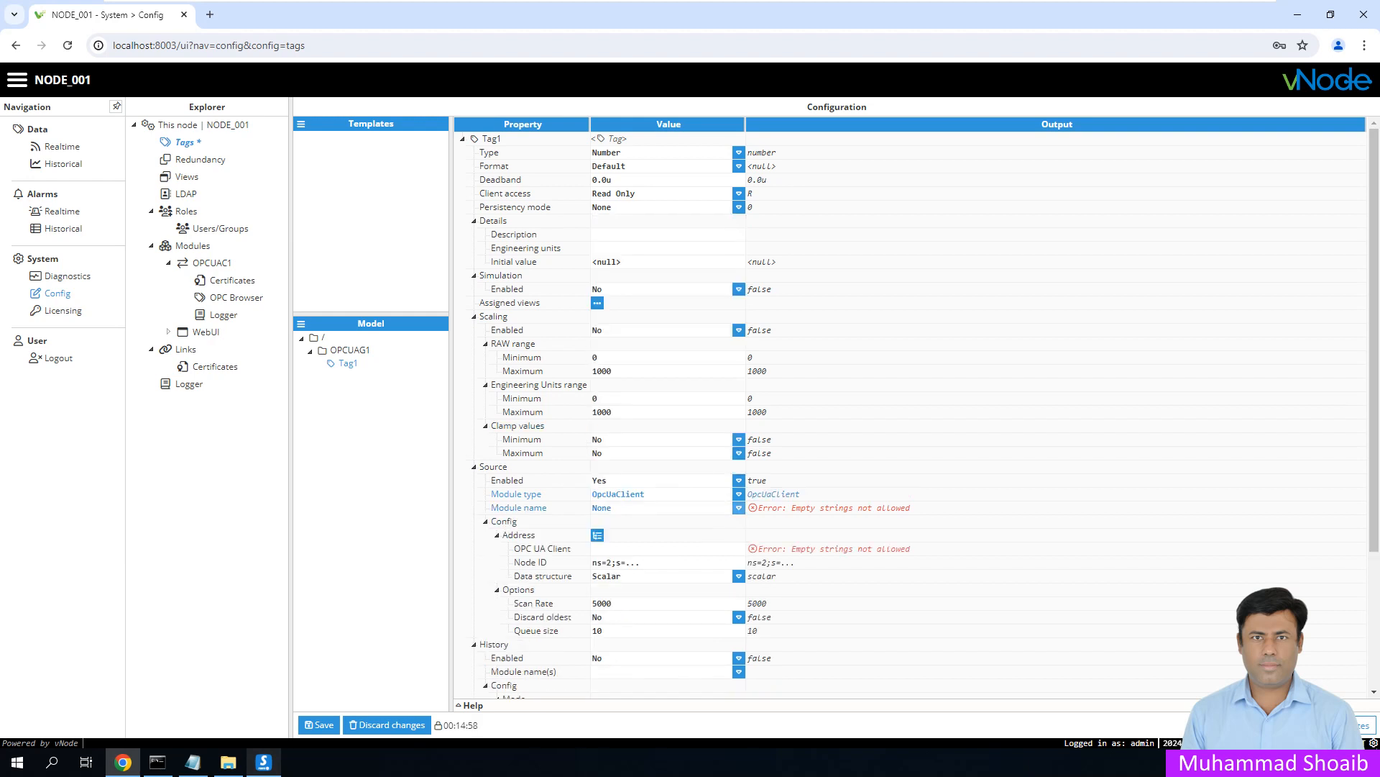
click(739, 508)
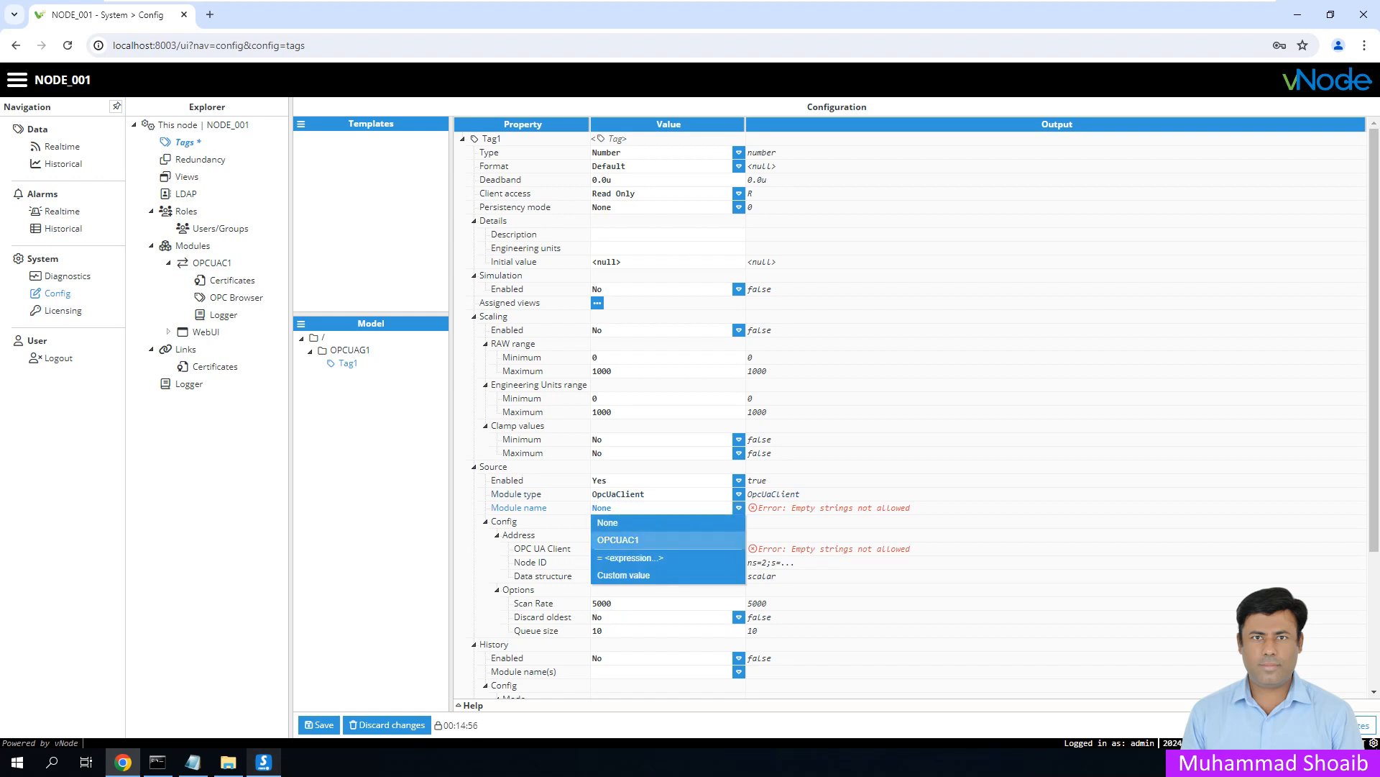
click(618, 539)
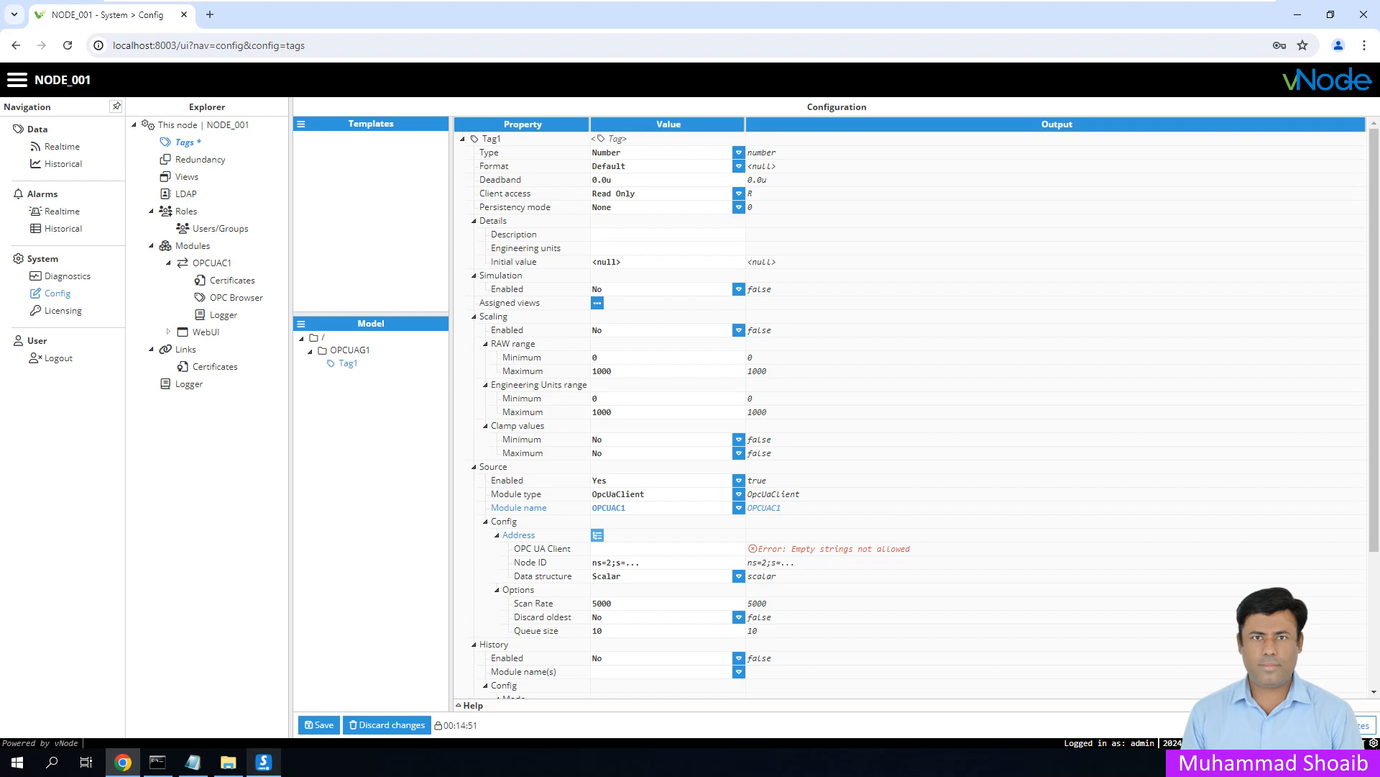
- Link Tag1's source address to the Counter node in client C1's Objects > Simulation folder
click(597, 535)
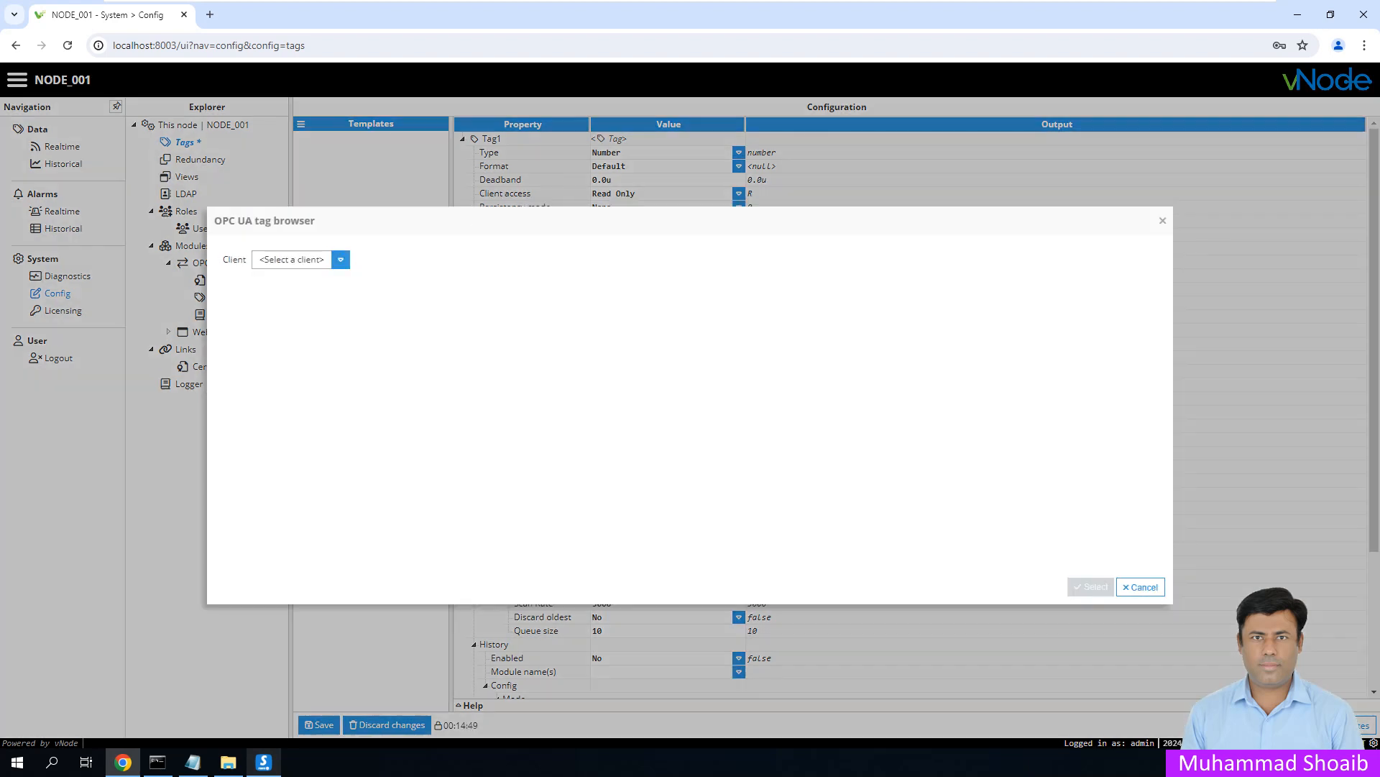
click(340, 259)
click(273, 277)
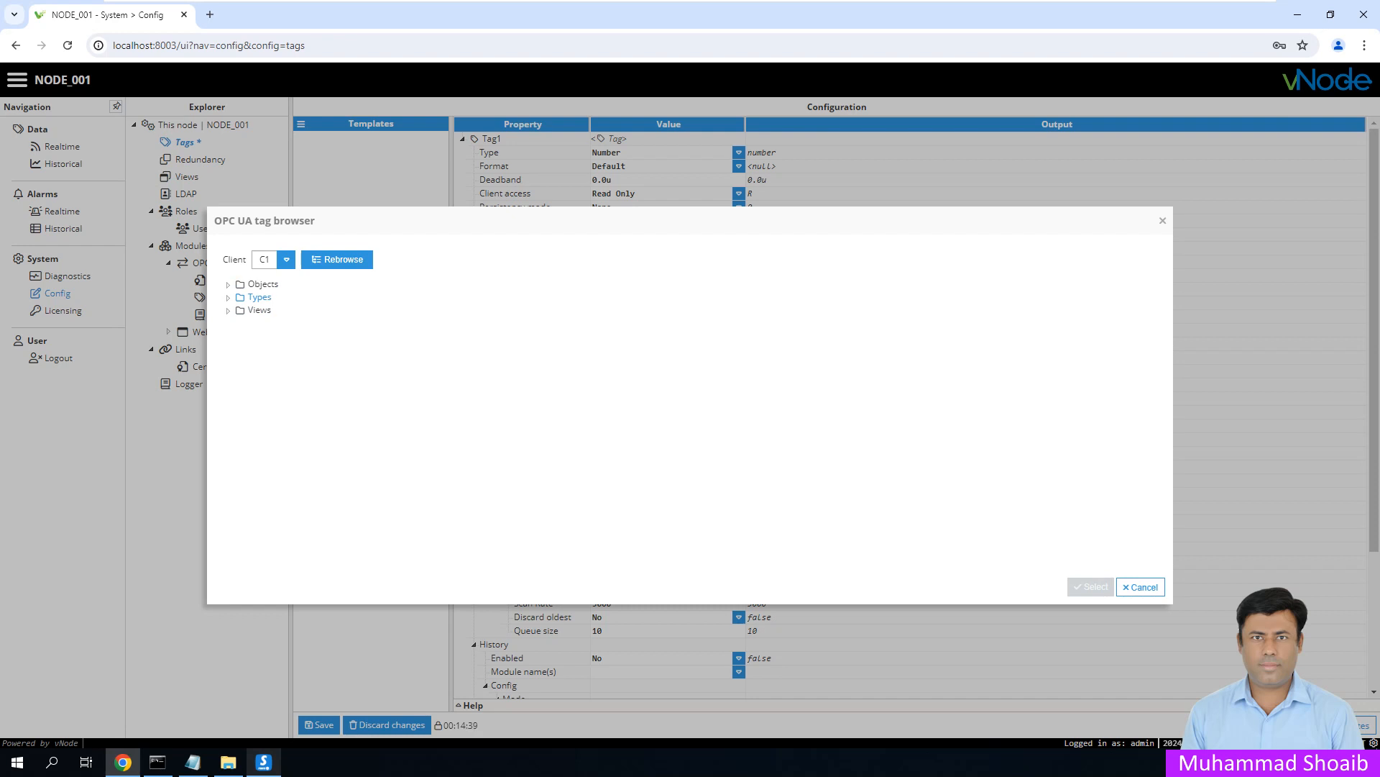
click(228, 285)
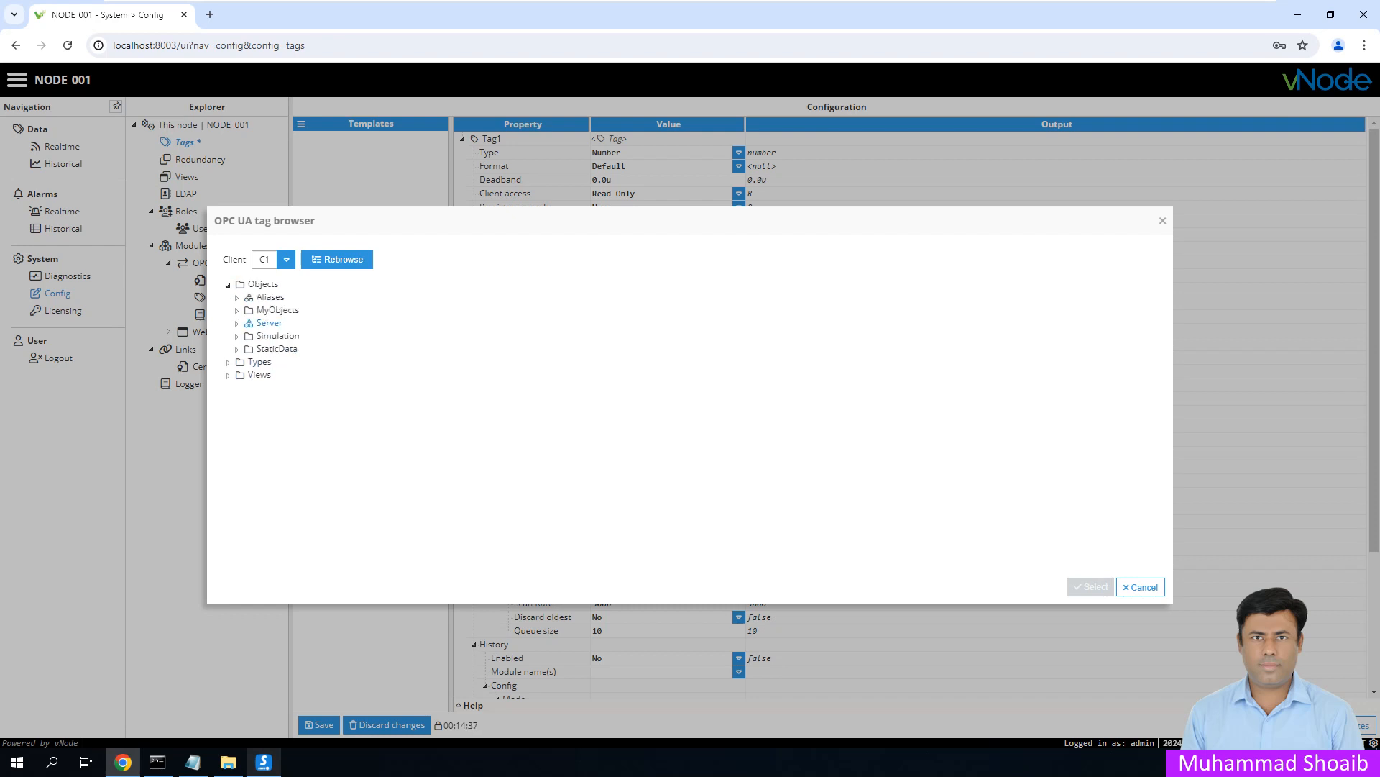
click(236, 337)
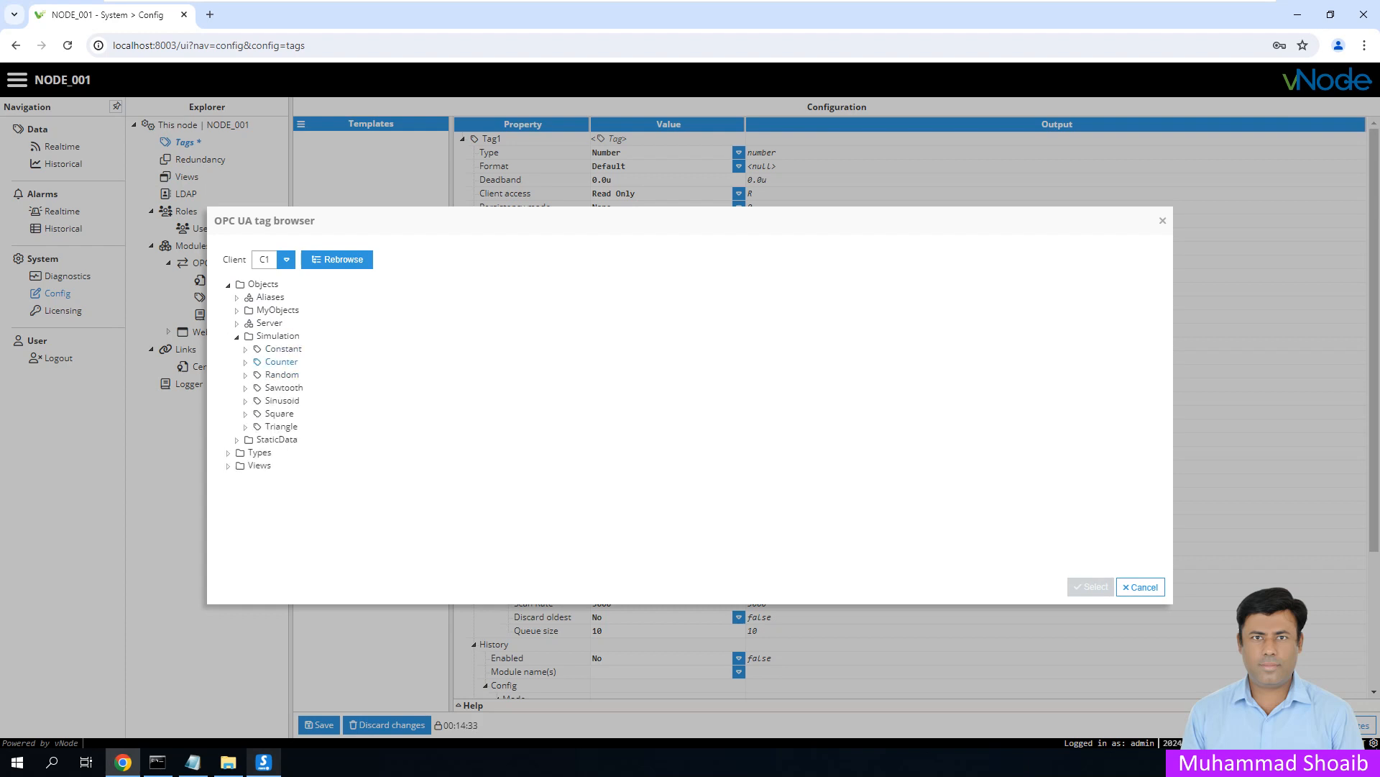
click(281, 361)
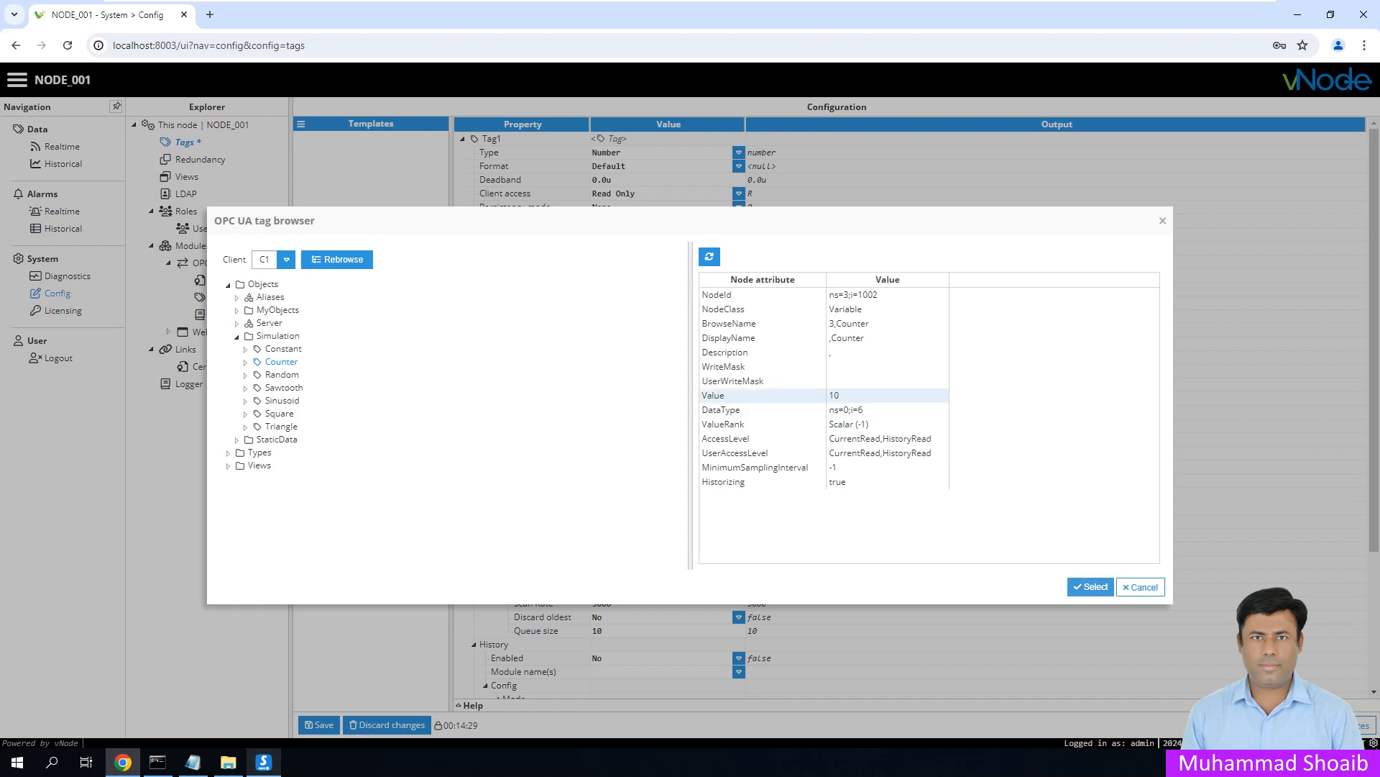
click(1091, 587)
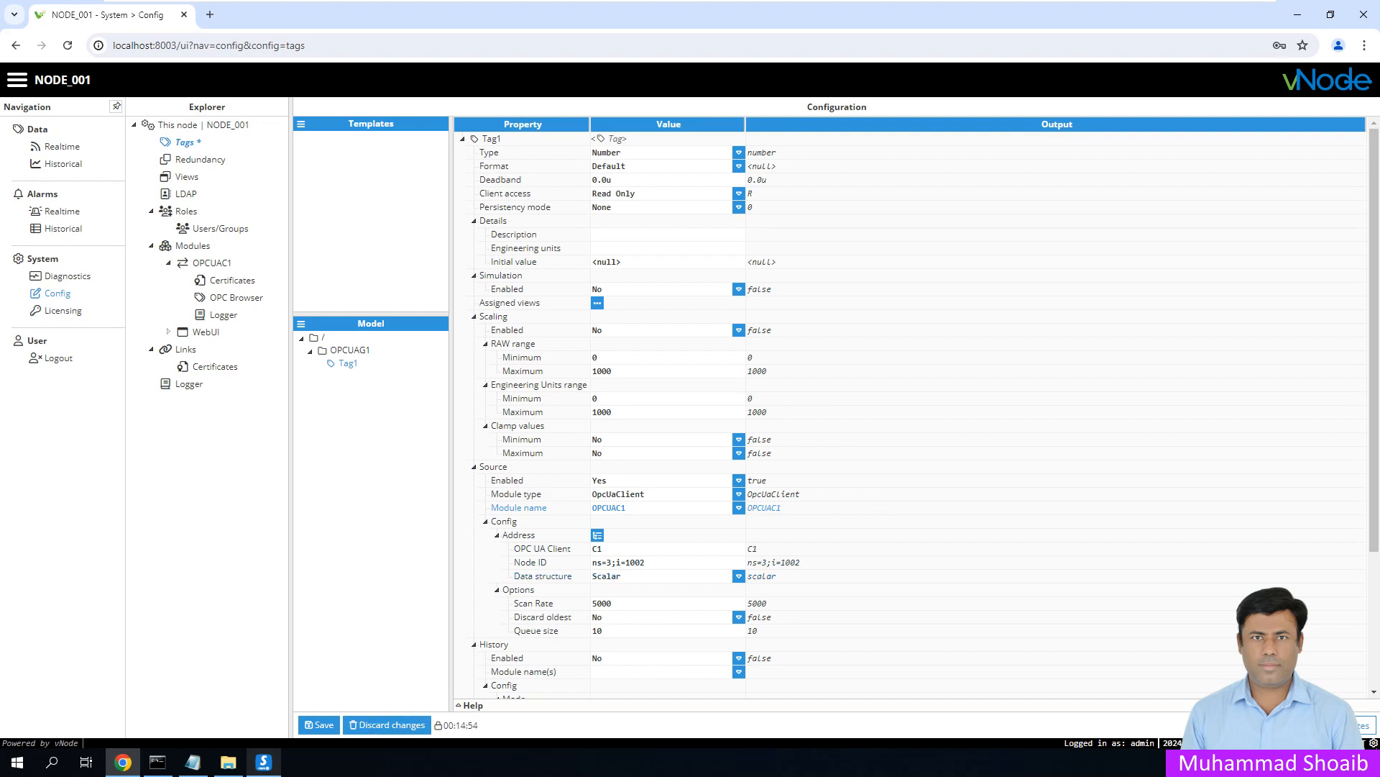
- Create another tag named Tag2 inside the OPCUAG1 group
click(349, 350)
right_click(349, 350)
click(338, 477)
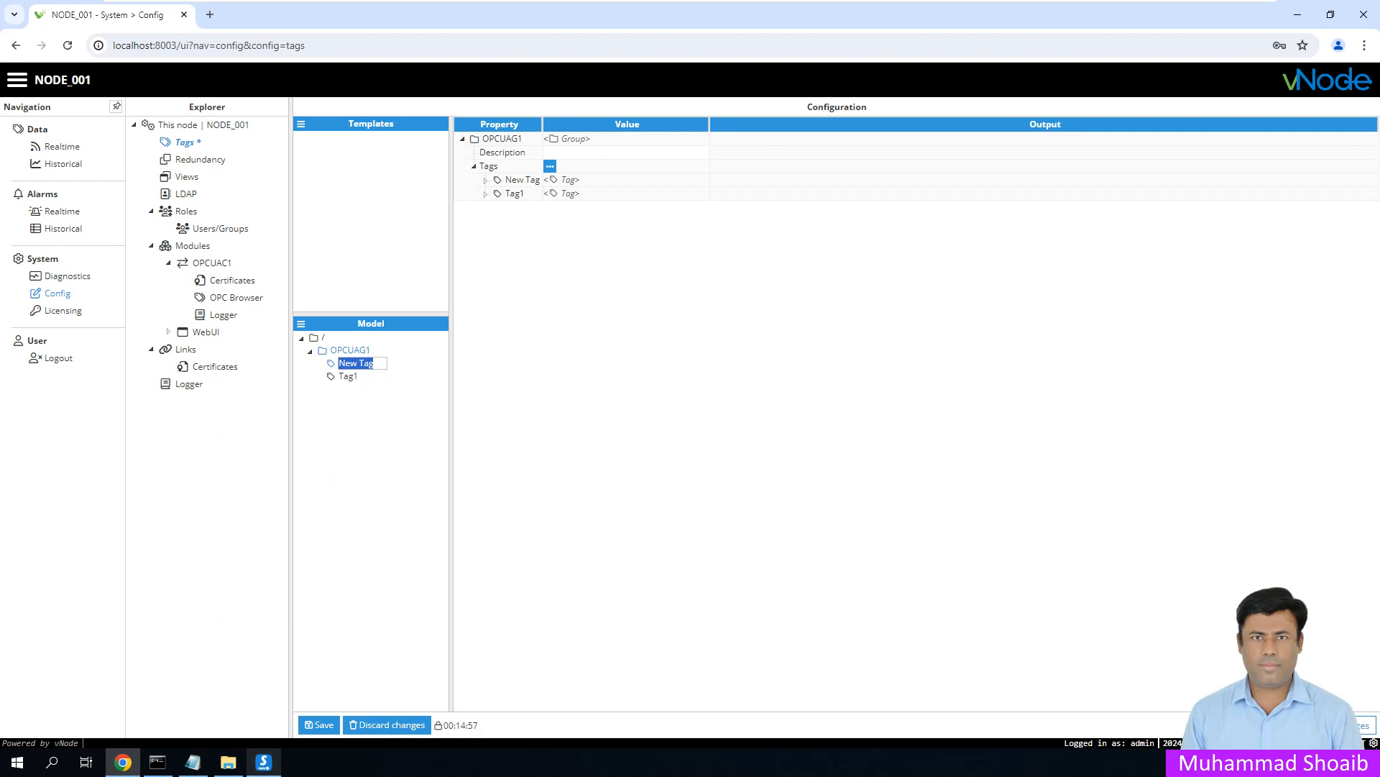
click(359, 363)
key(BackSpace)
key(BackSpace)
key(BackSpace)
key(BackSpace)
text(2)
key(Return)
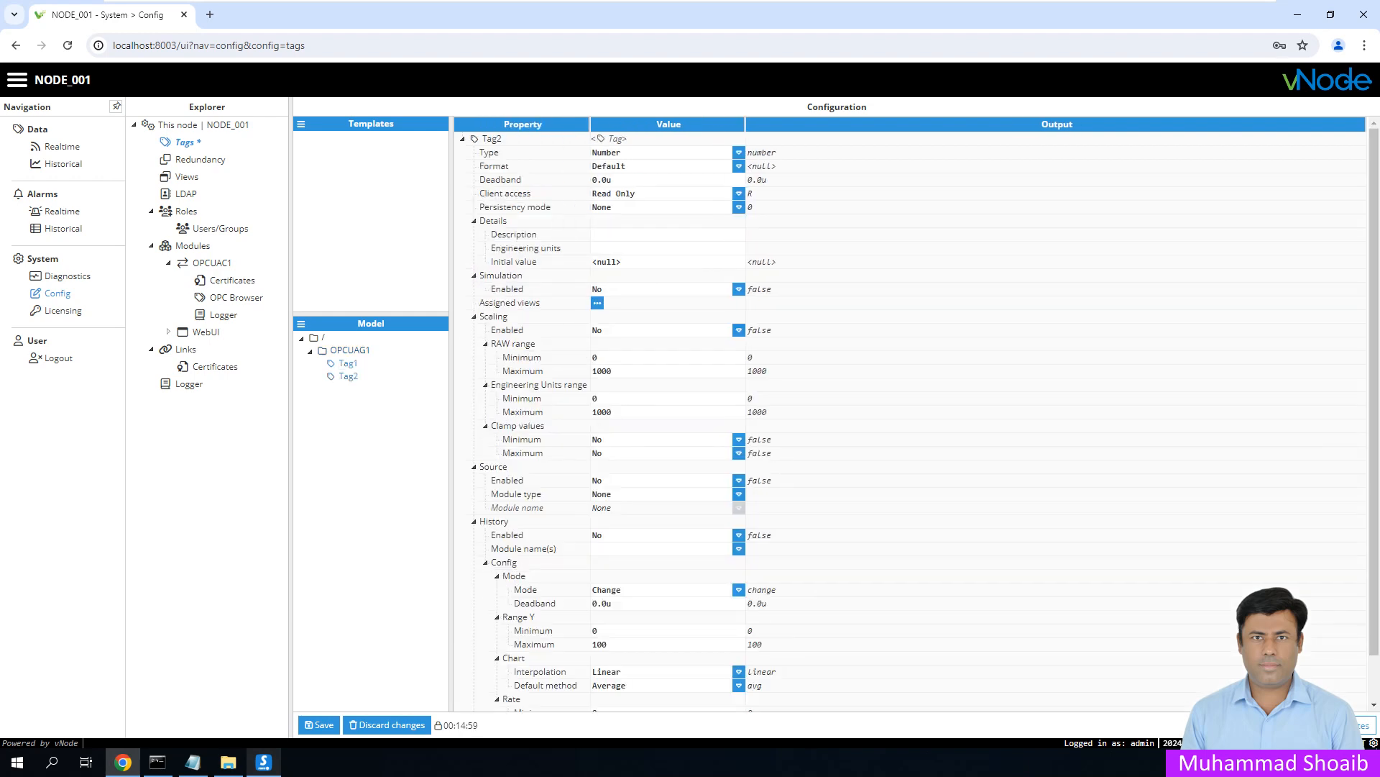
- Enable Tag2's source with module type OpcUaClient and module name OPCUAC1
click(738, 479)
click(604, 495)
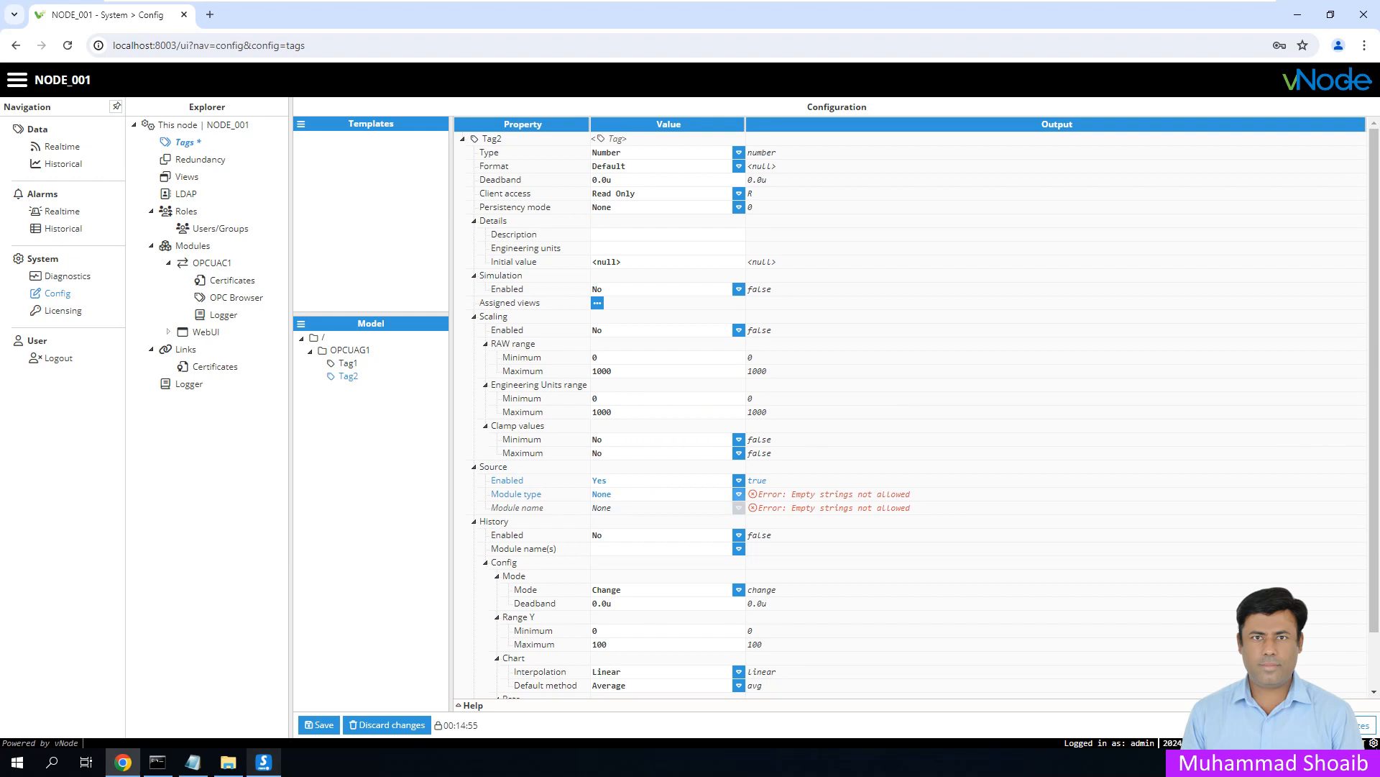
click(739, 494)
scroll(647, 403, down, 2)
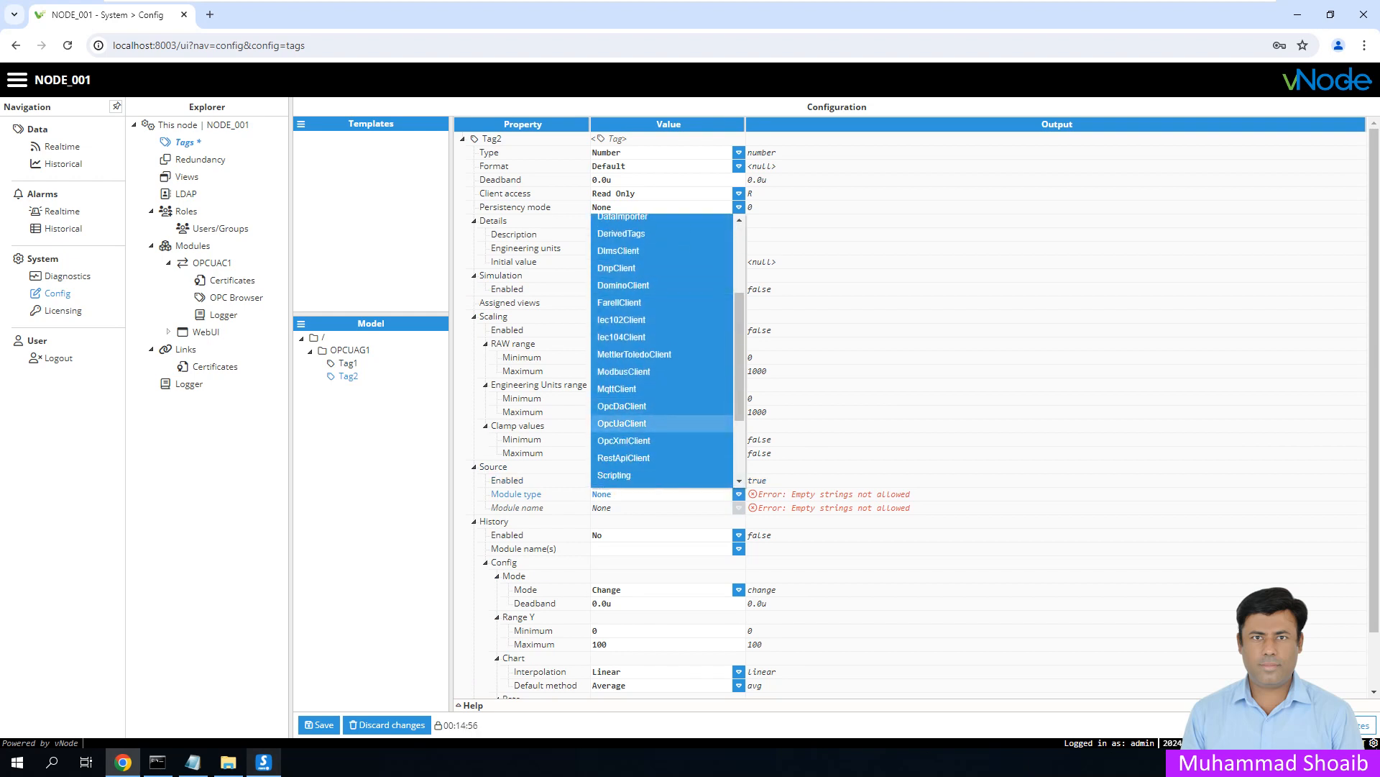
click(621, 423)
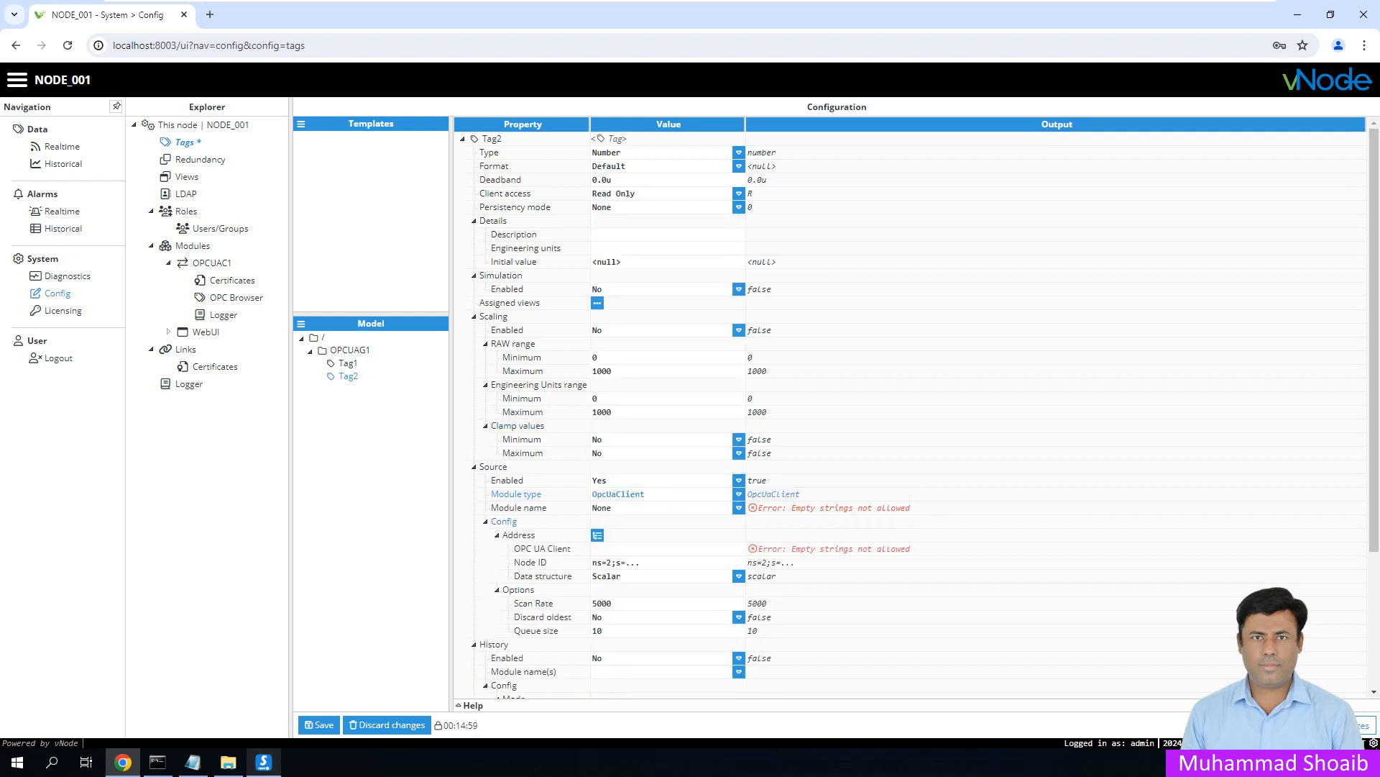
click(738, 508)
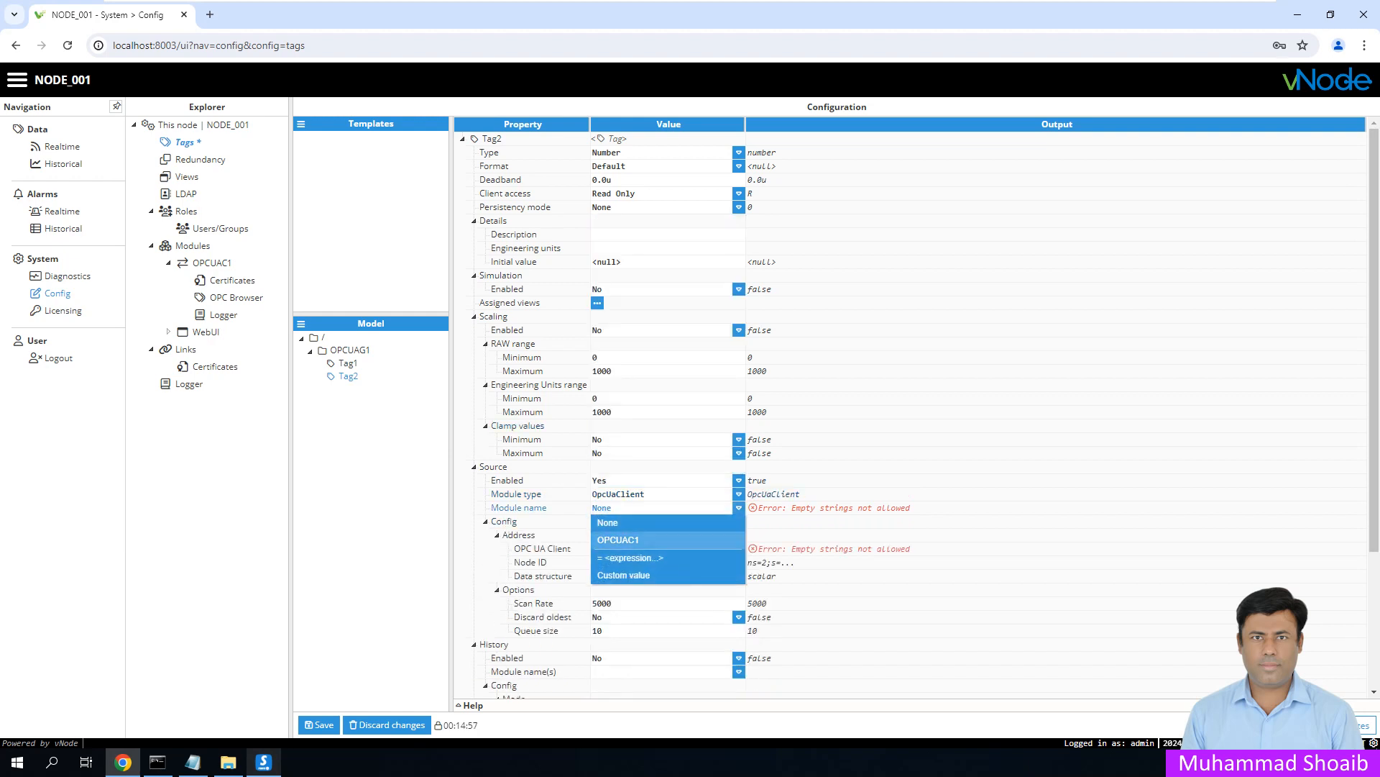
click(625, 538)
- Link Tag2's source address to the Random node in client C1's Simulation folder, and save the tags configuration
click(598, 535)
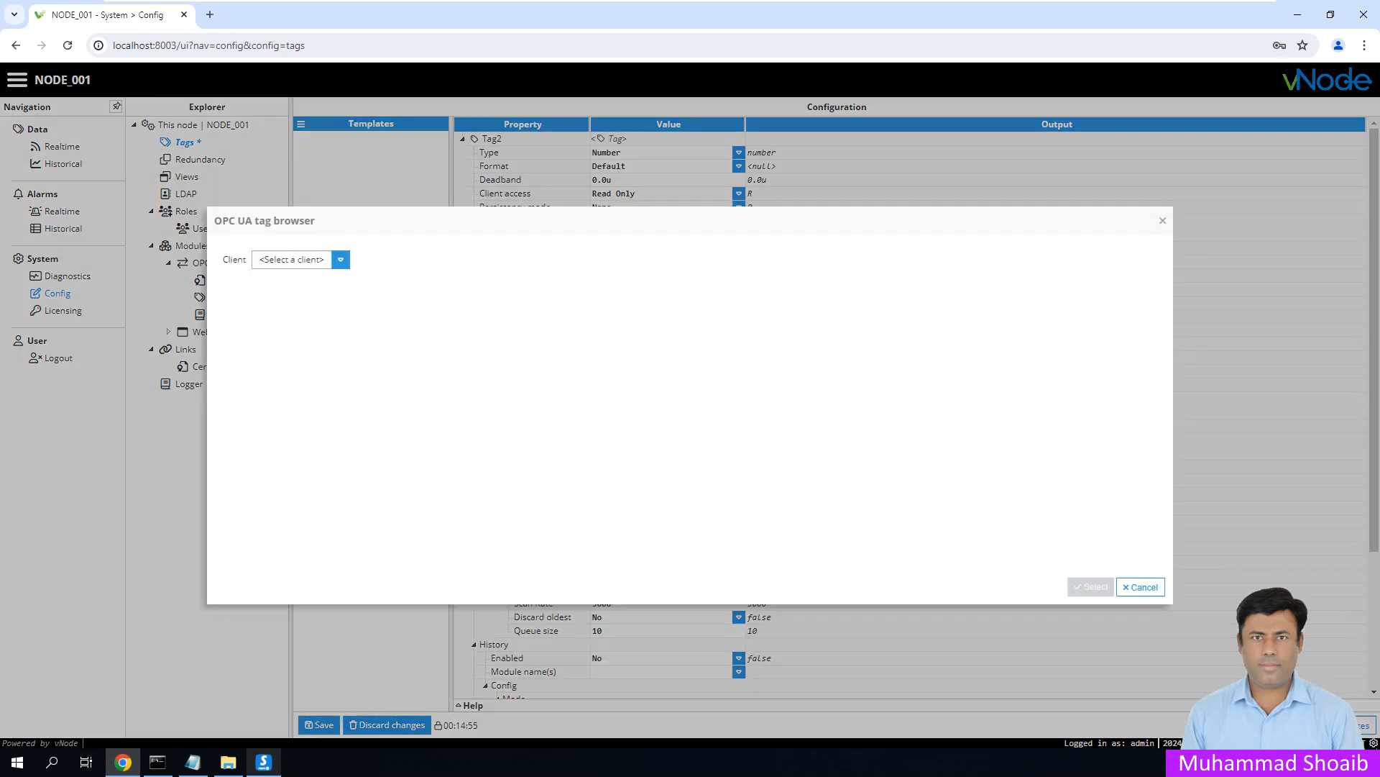
click(340, 259)
click(295, 278)
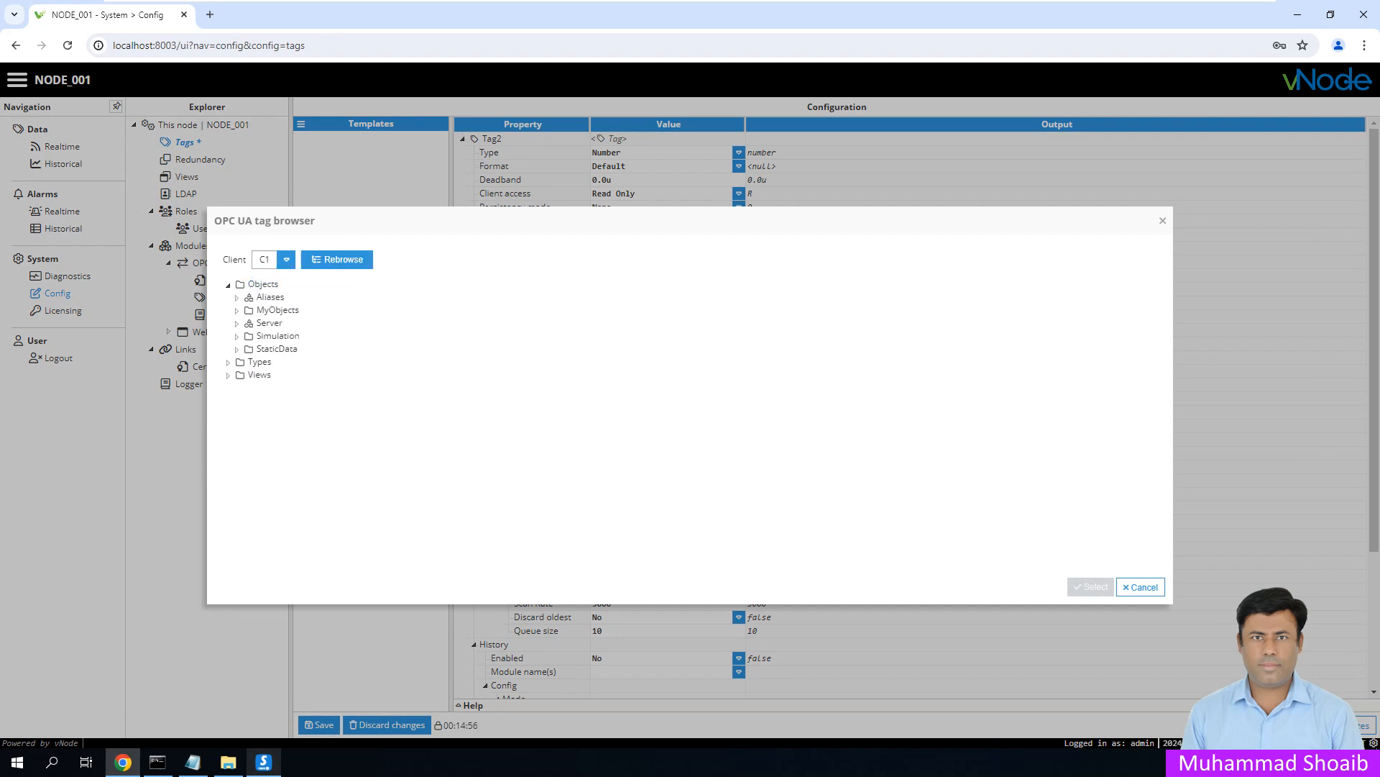
click(237, 336)
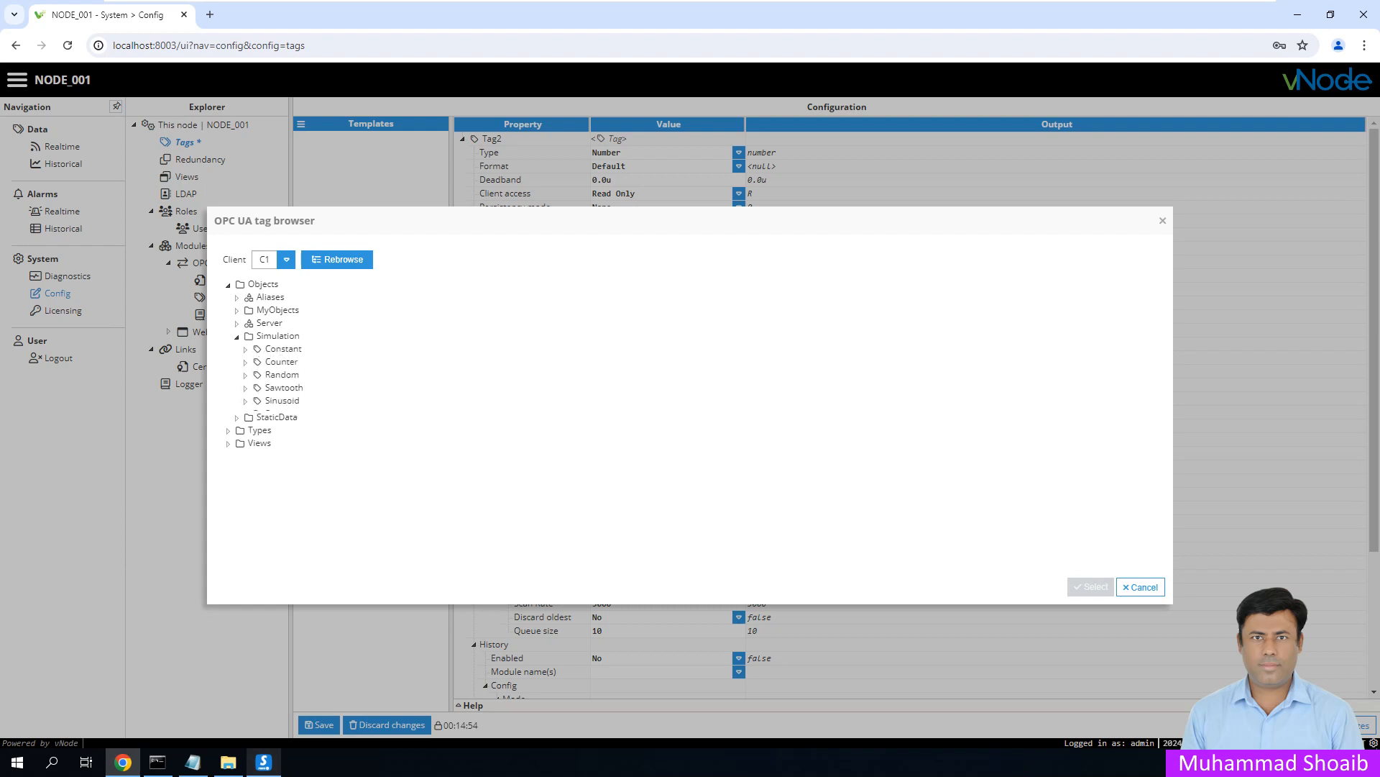
click(282, 375)
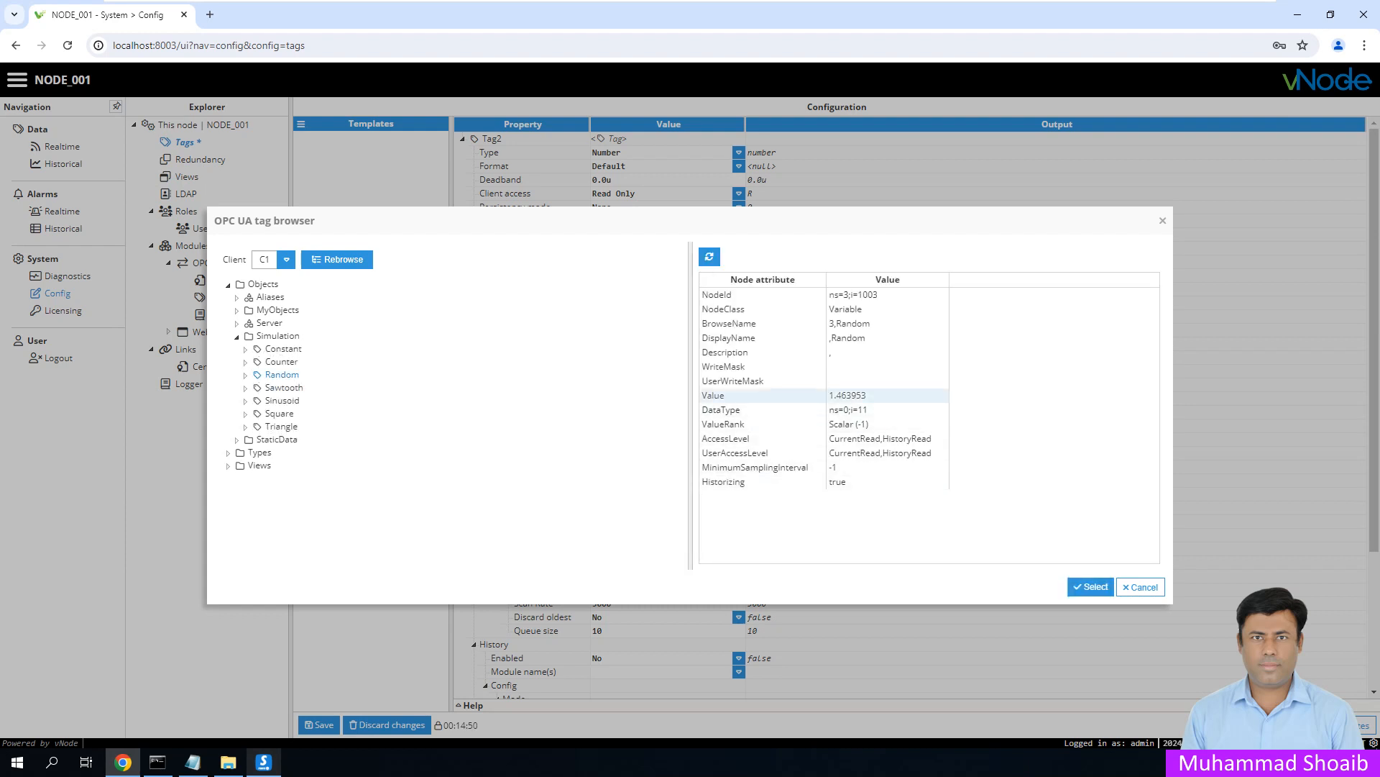
click(1091, 587)
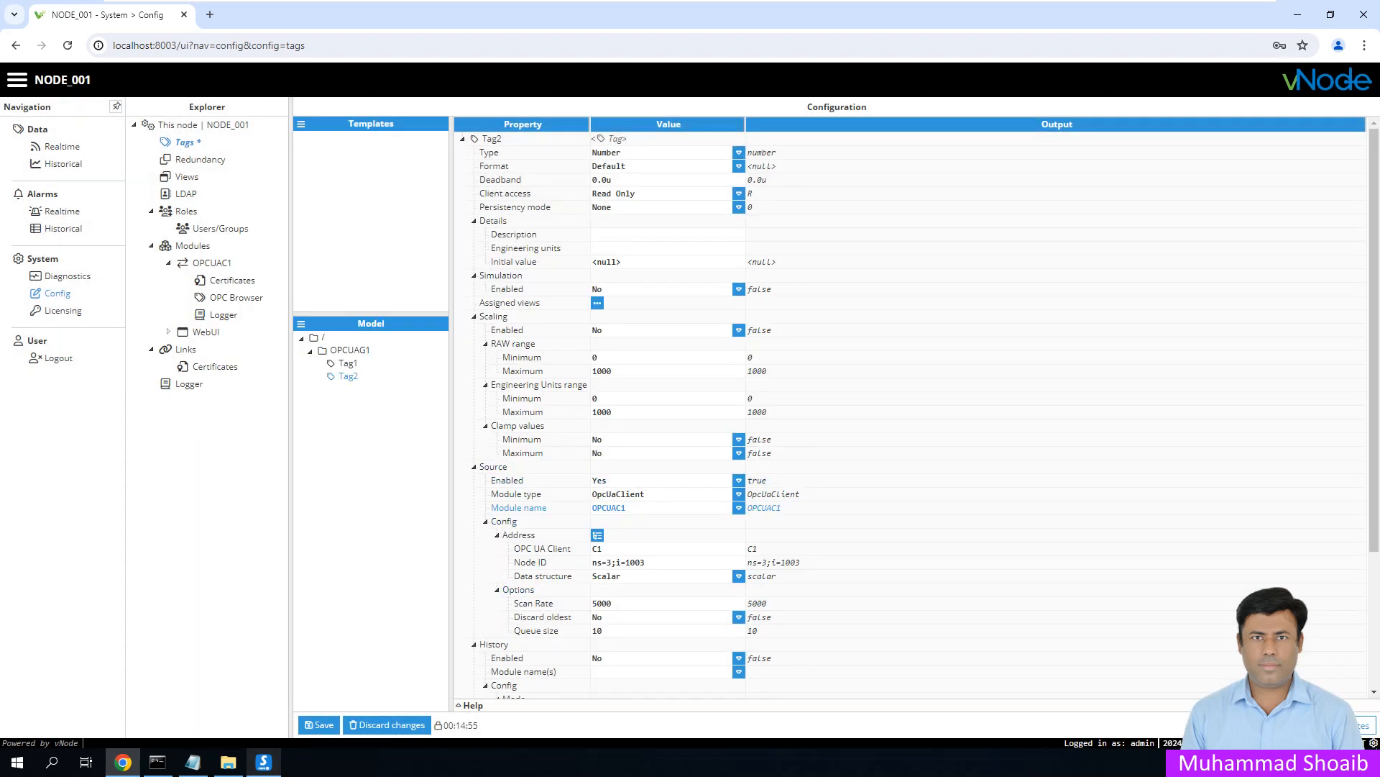
click(319, 724)
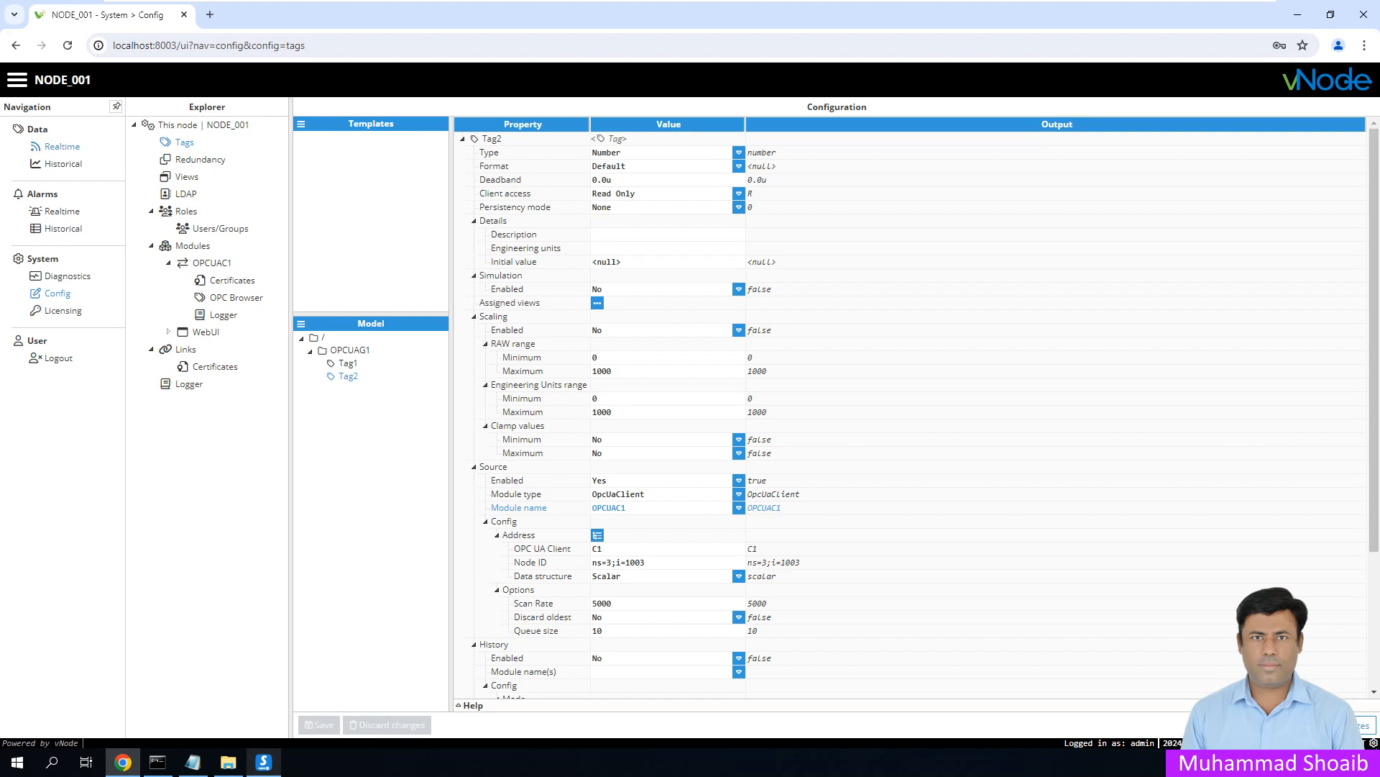
- View the realtime values of the OPCUAG1 tags and compare them with the objects in Prosys OPC UA Simulation Server
click(62, 146)
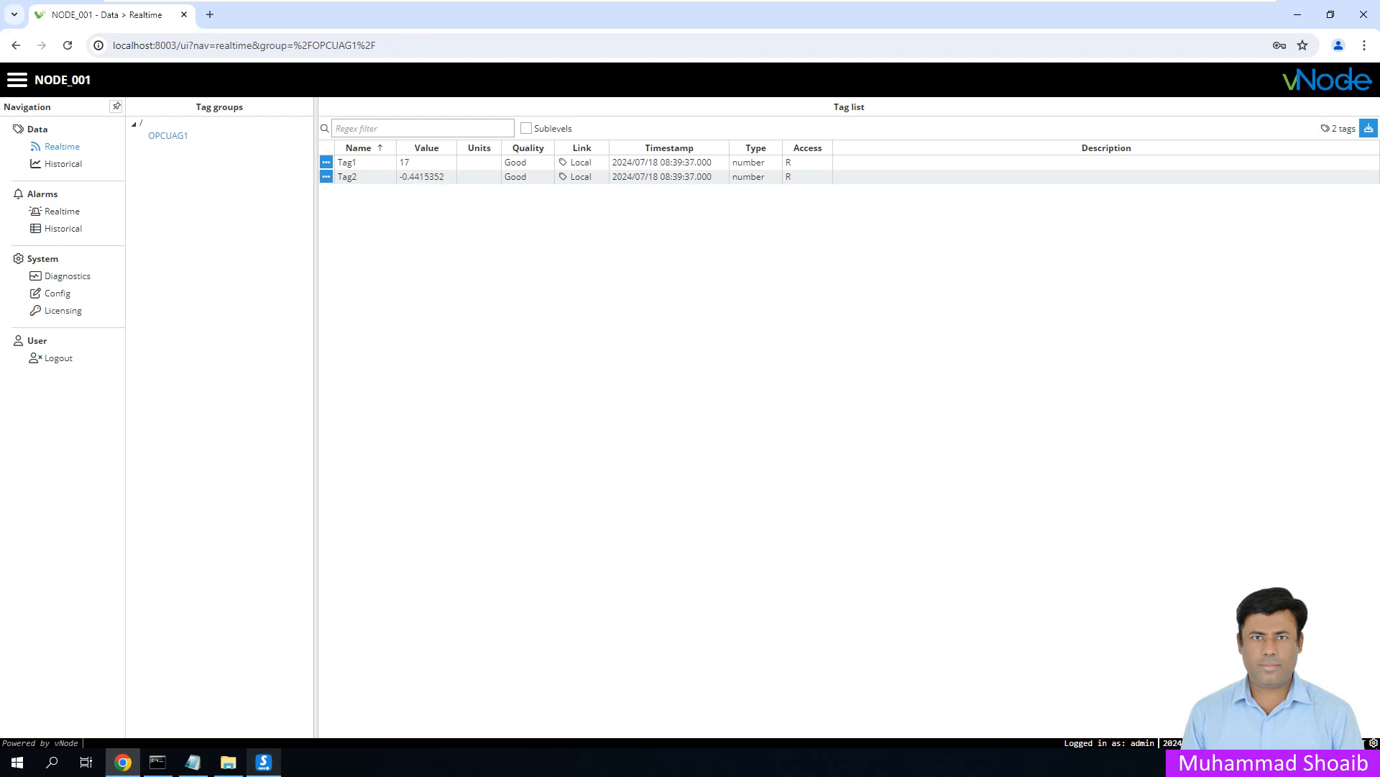
click(264, 762)
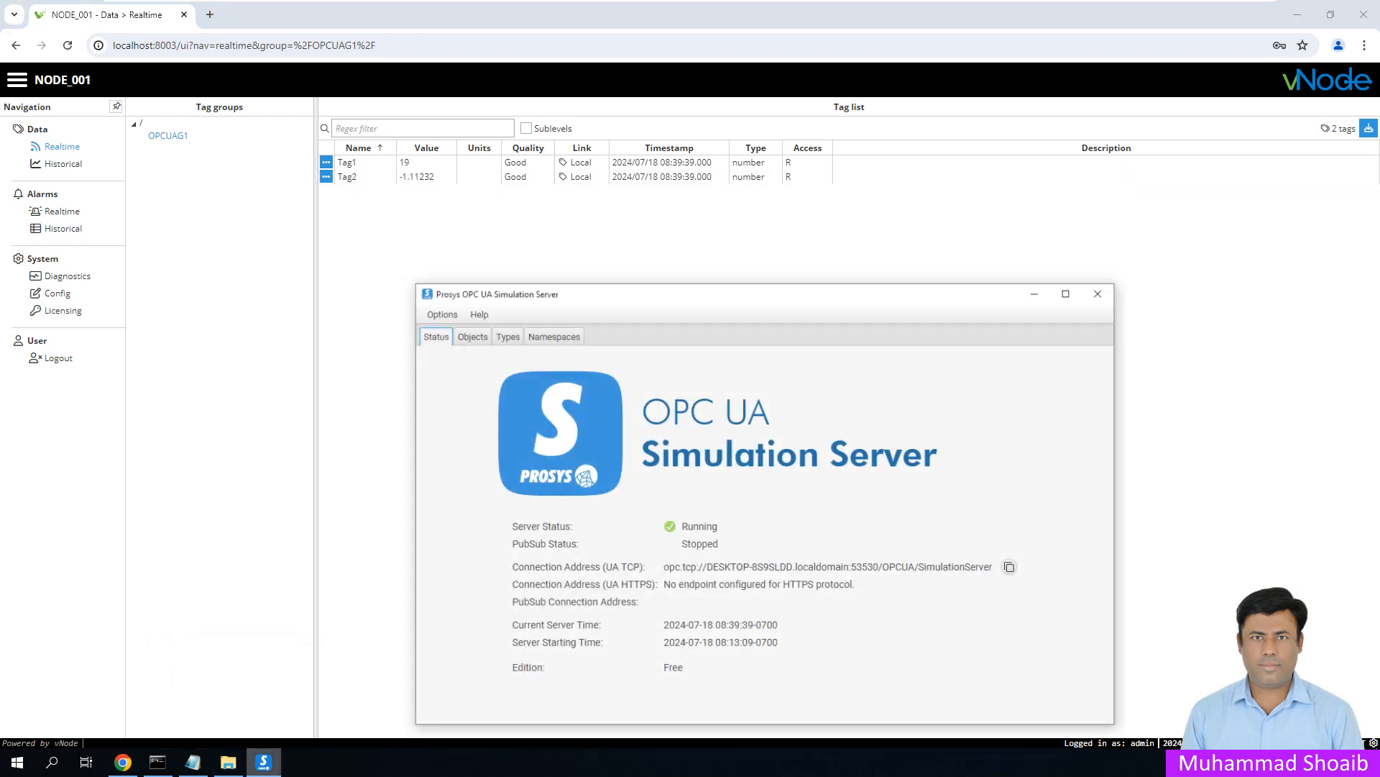
click(480, 321)
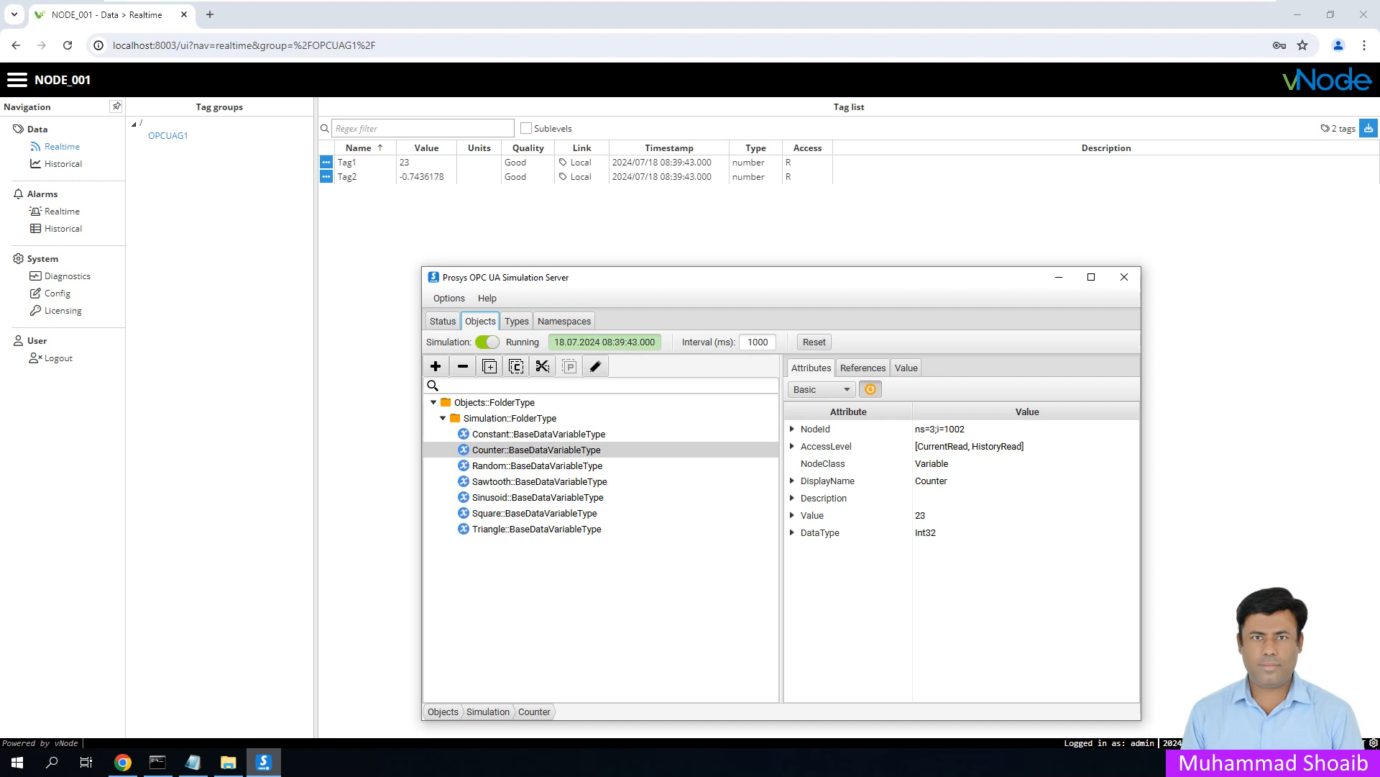
- Set the simulated Random variable's minimum value to -10 and maximum value to 10, and return to vNode's realtime tag list
click(537, 466)
click(906, 368)
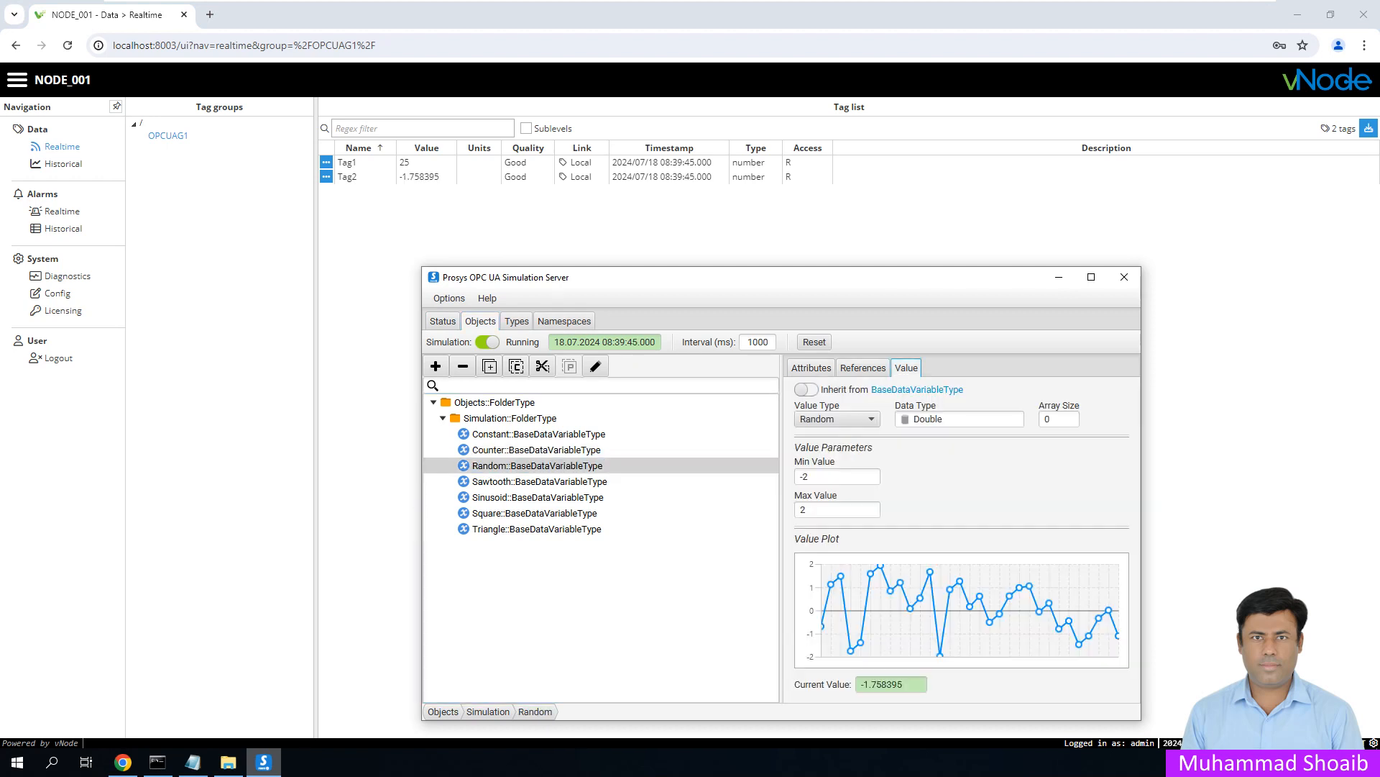
click(833, 477)
key(BackSpace)
text(10)
key(Return)
double_click(804, 510)
text(10)
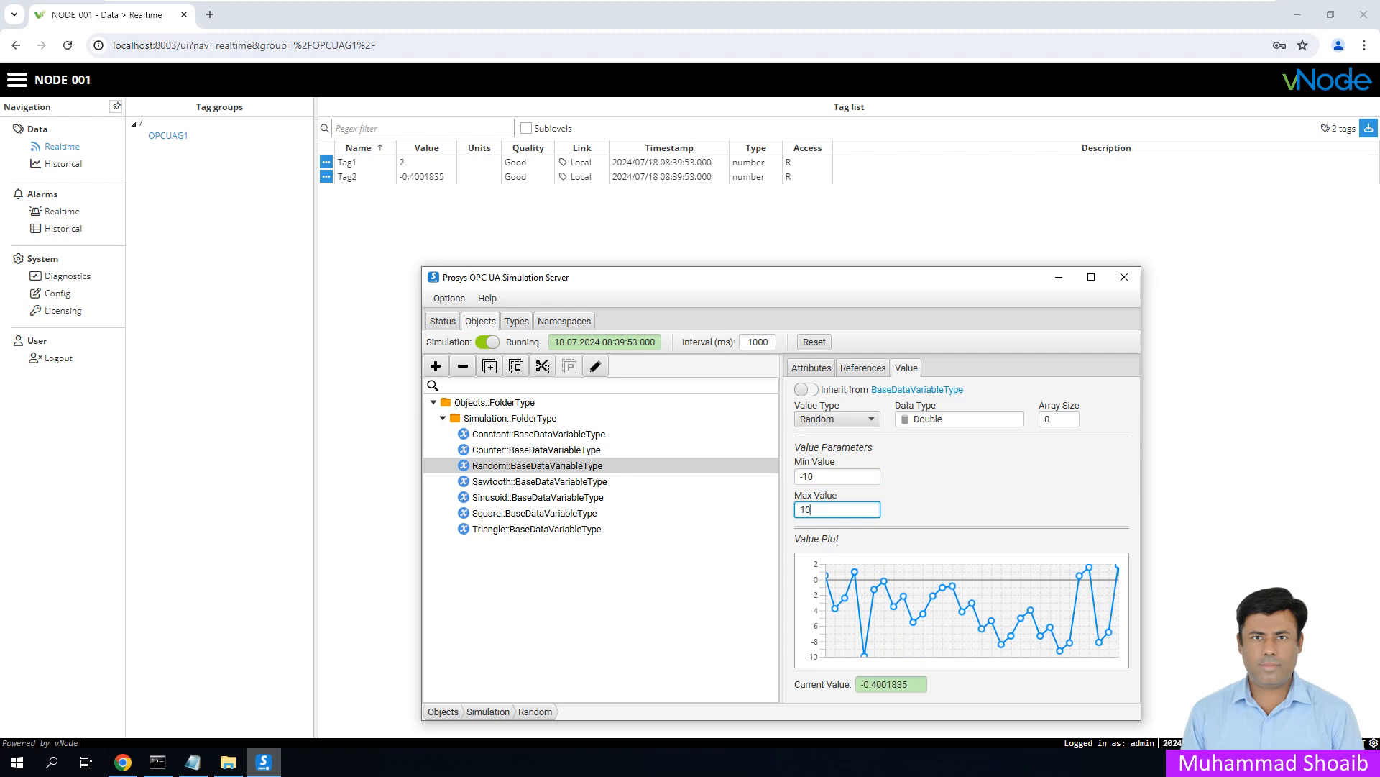
key(Return)
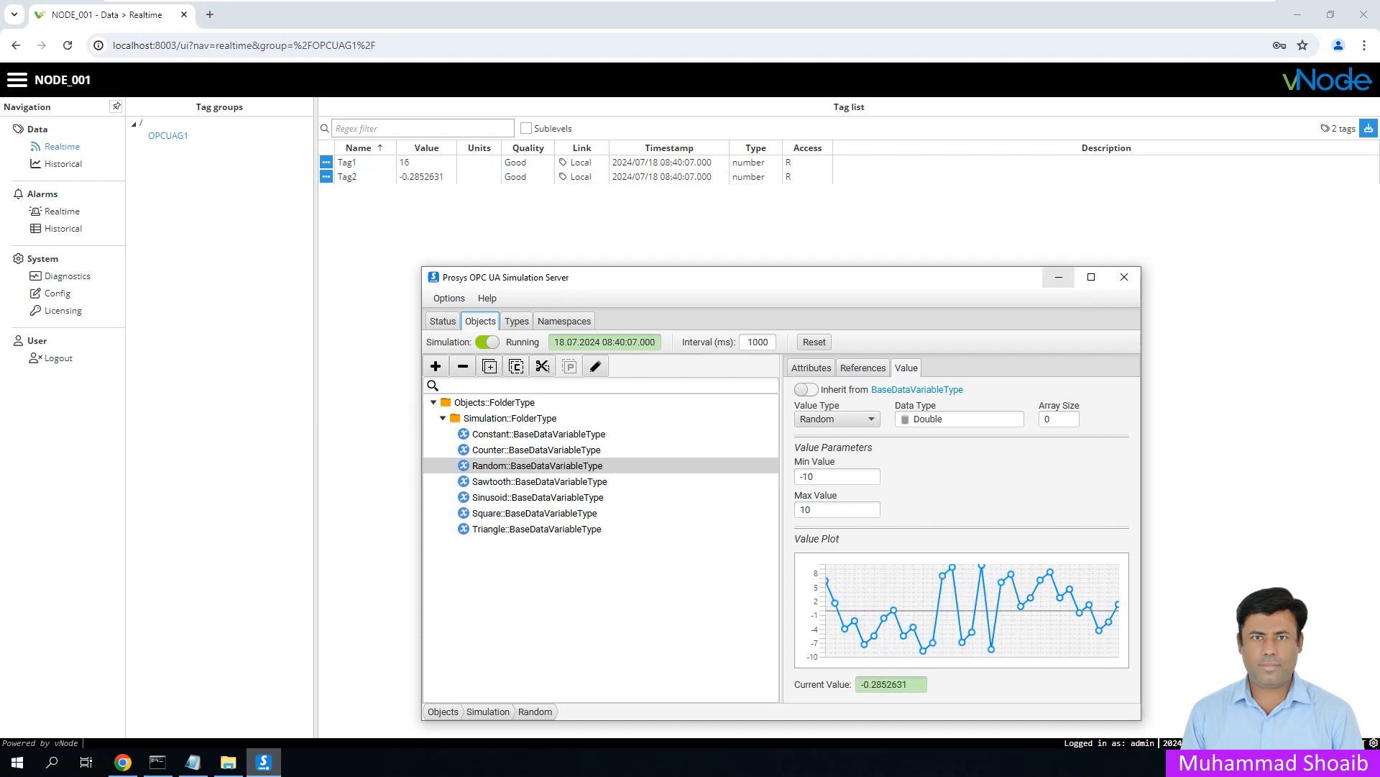
click(1058, 277)
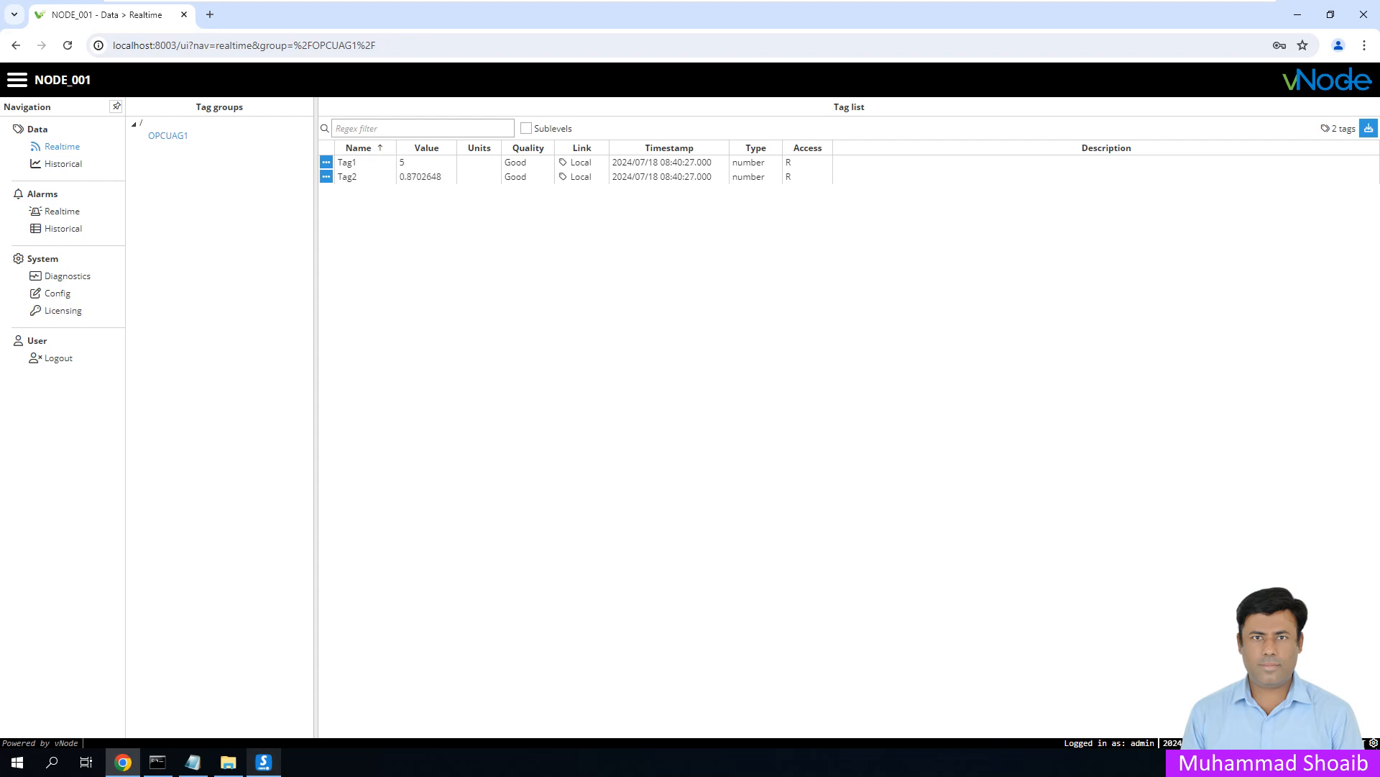
- Add a new module named ModbusSvr1 to the node's modules configuration
click(58, 292)
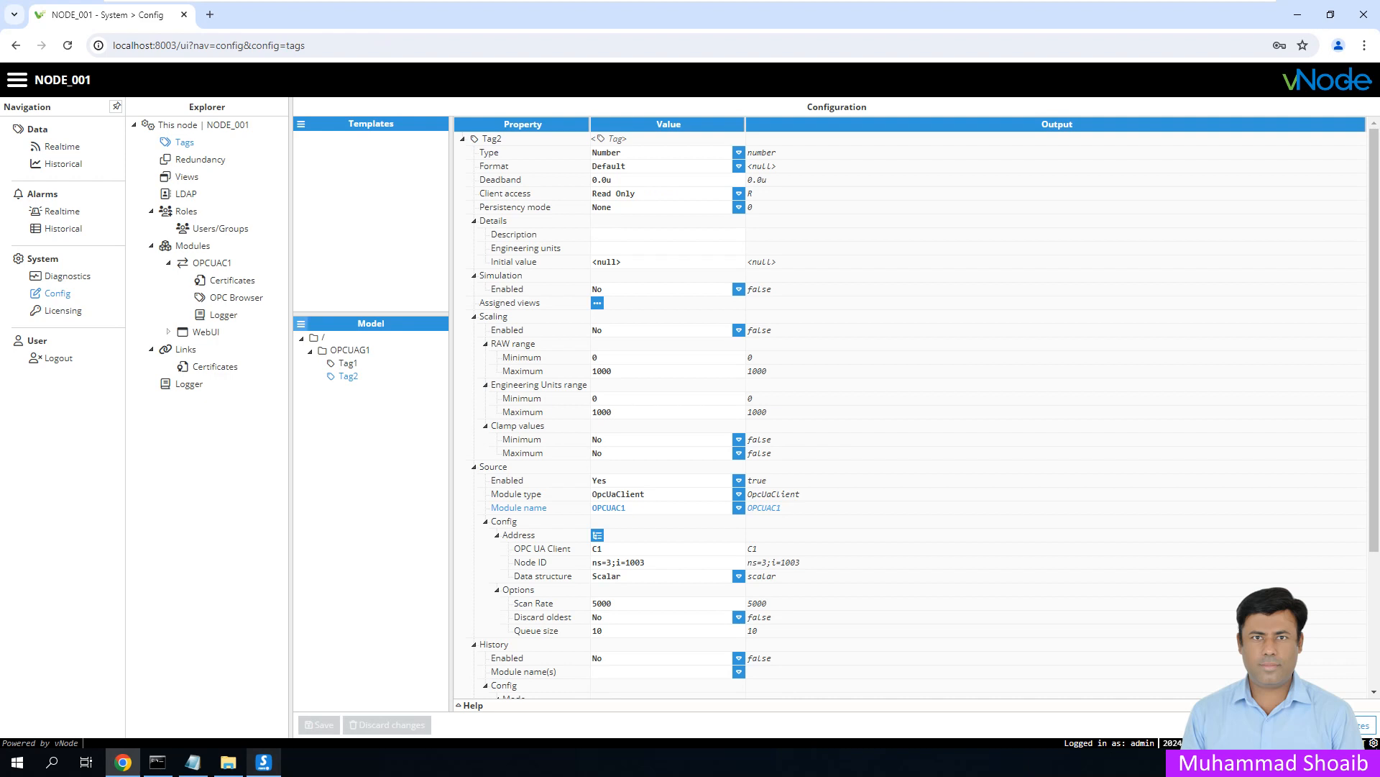
click(300, 323)
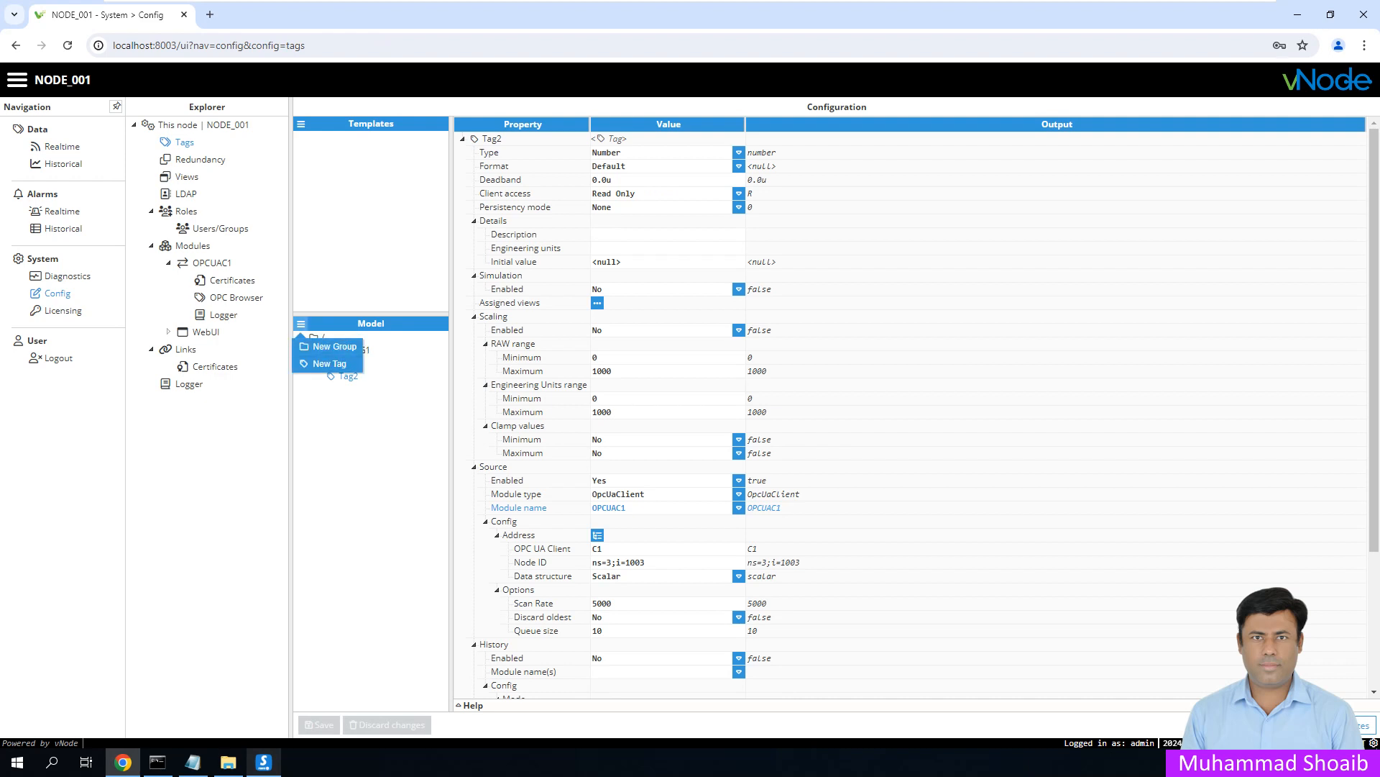
click(189, 246)
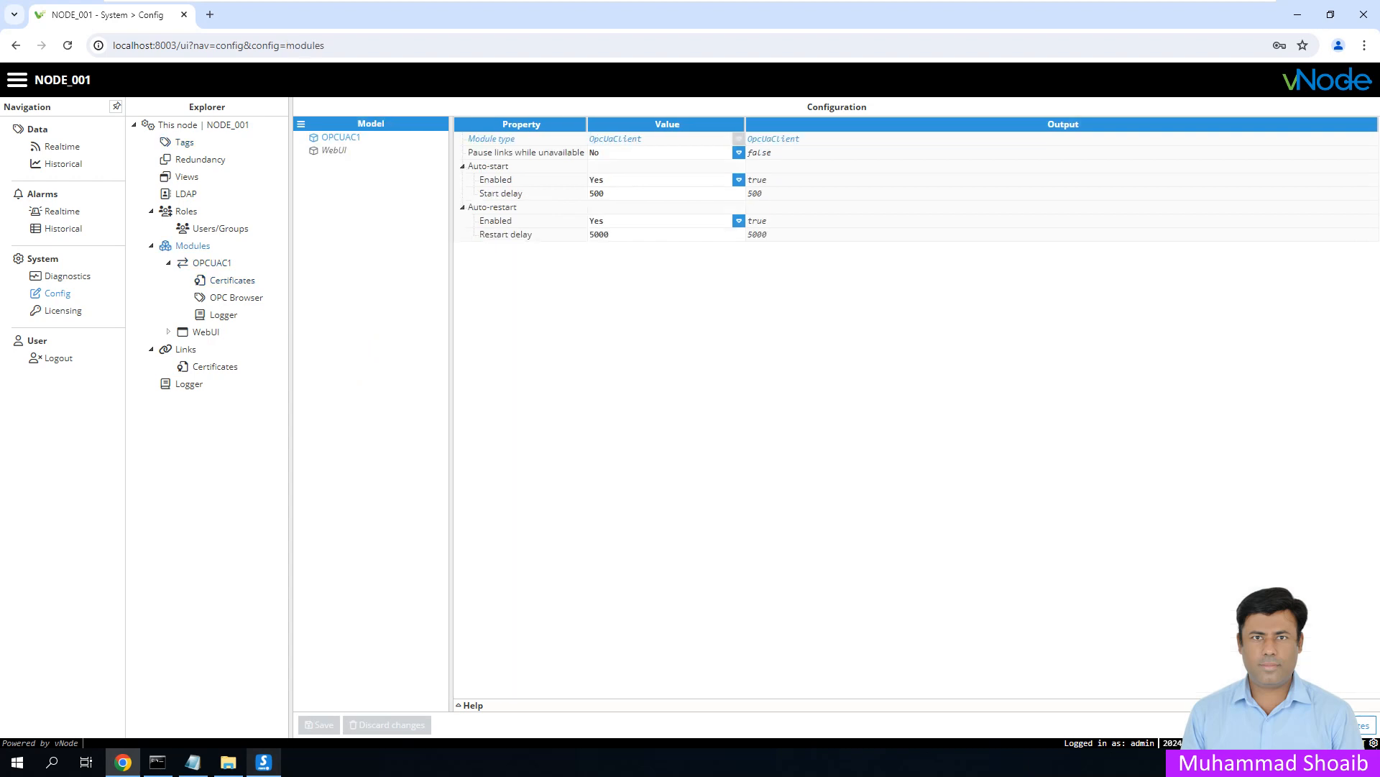
click(301, 124)
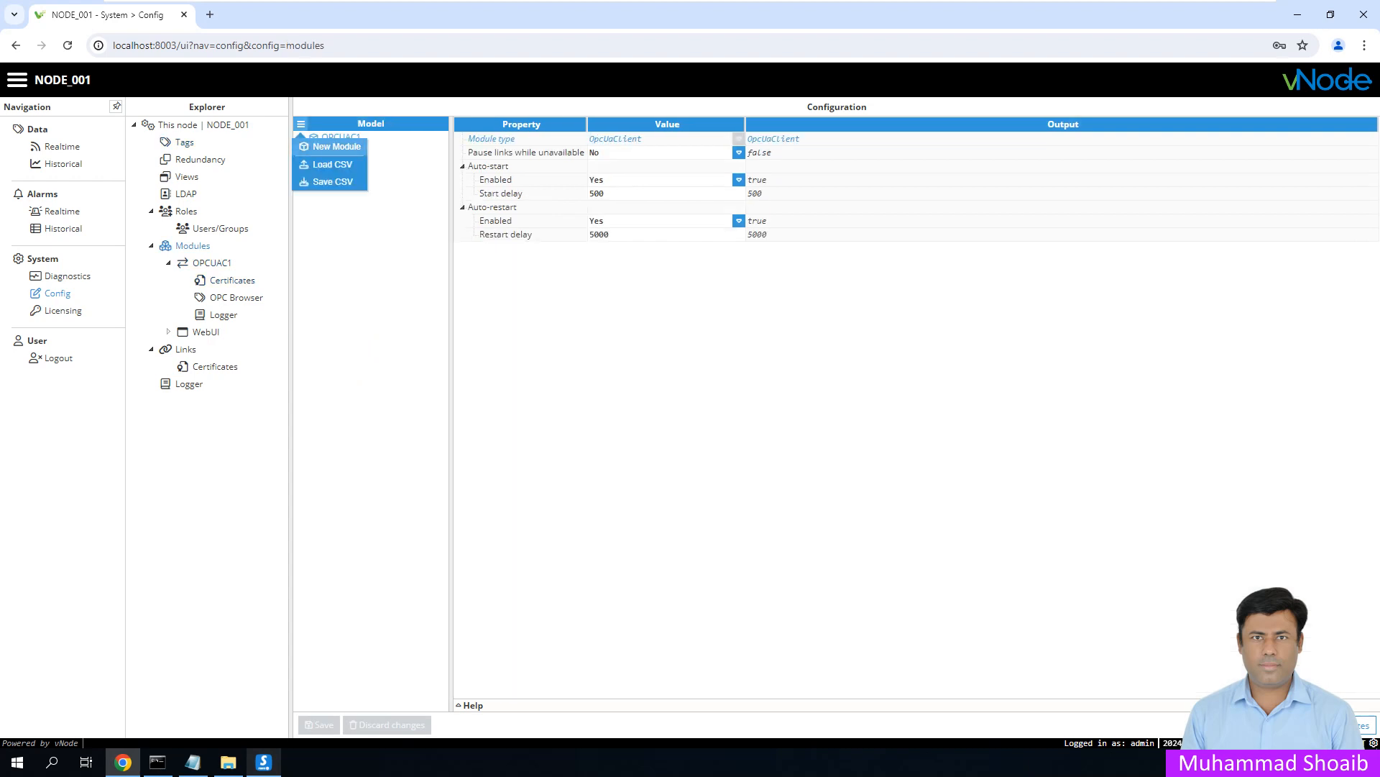
click(336, 146)
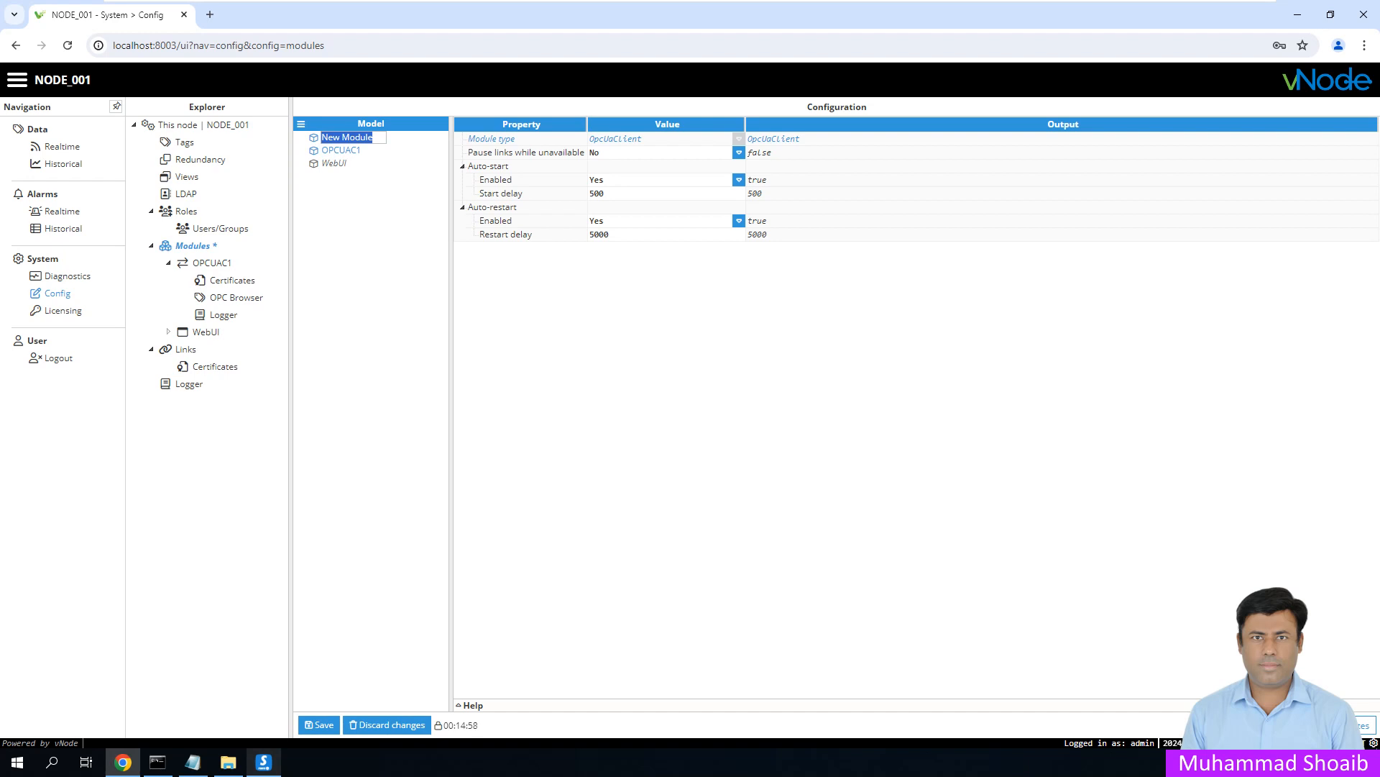
text(ModbusSvr1)
key(Return)
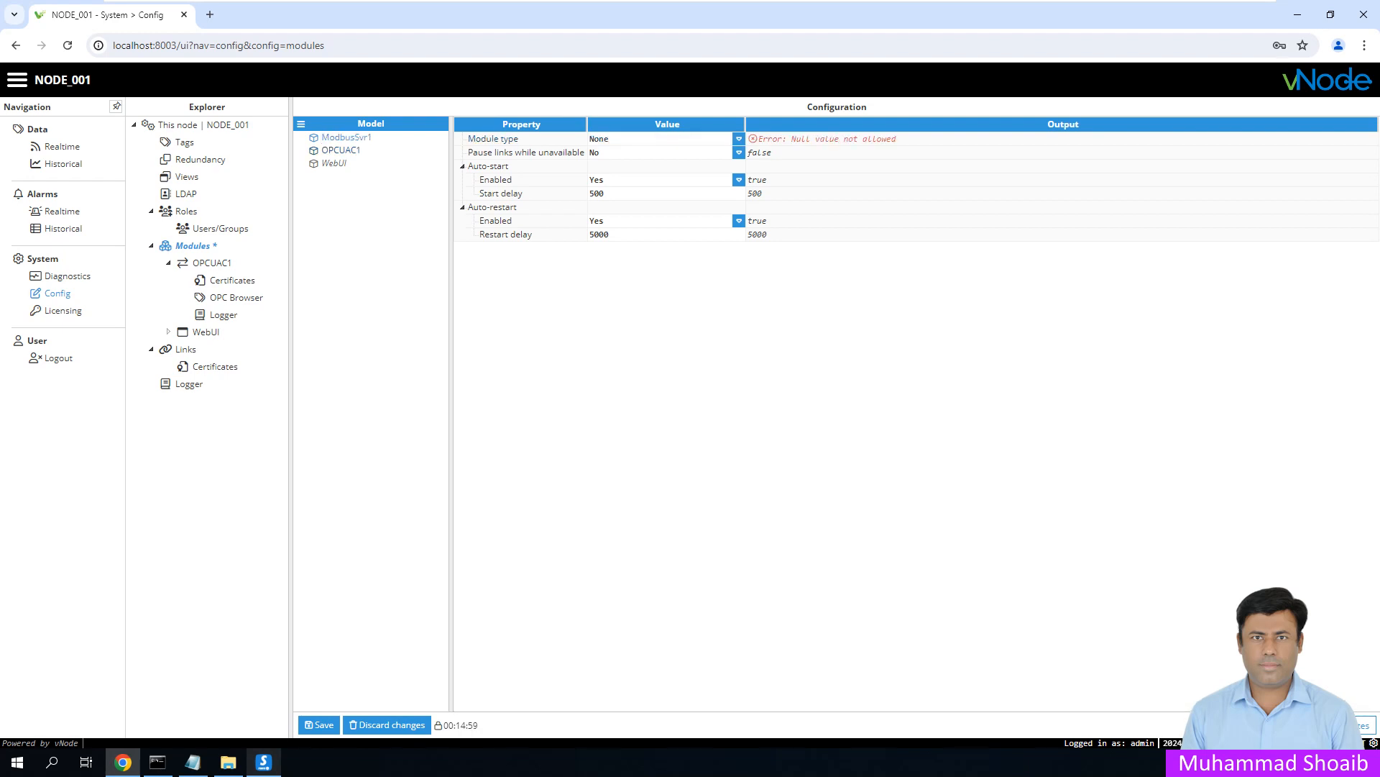
- Set ModbusSvr1's module type to ModbusServer and save the modules configuration
click(739, 138)
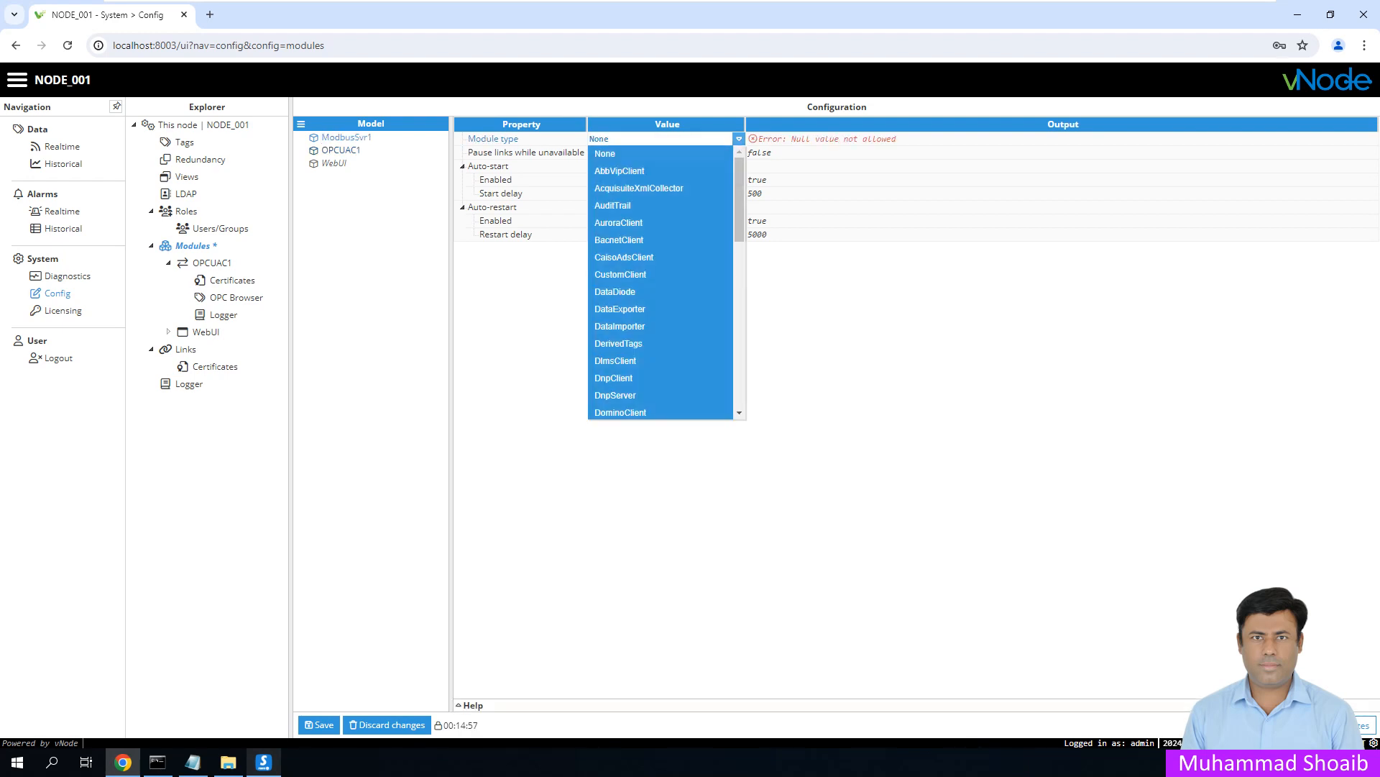
scroll(660, 274, down, 5)
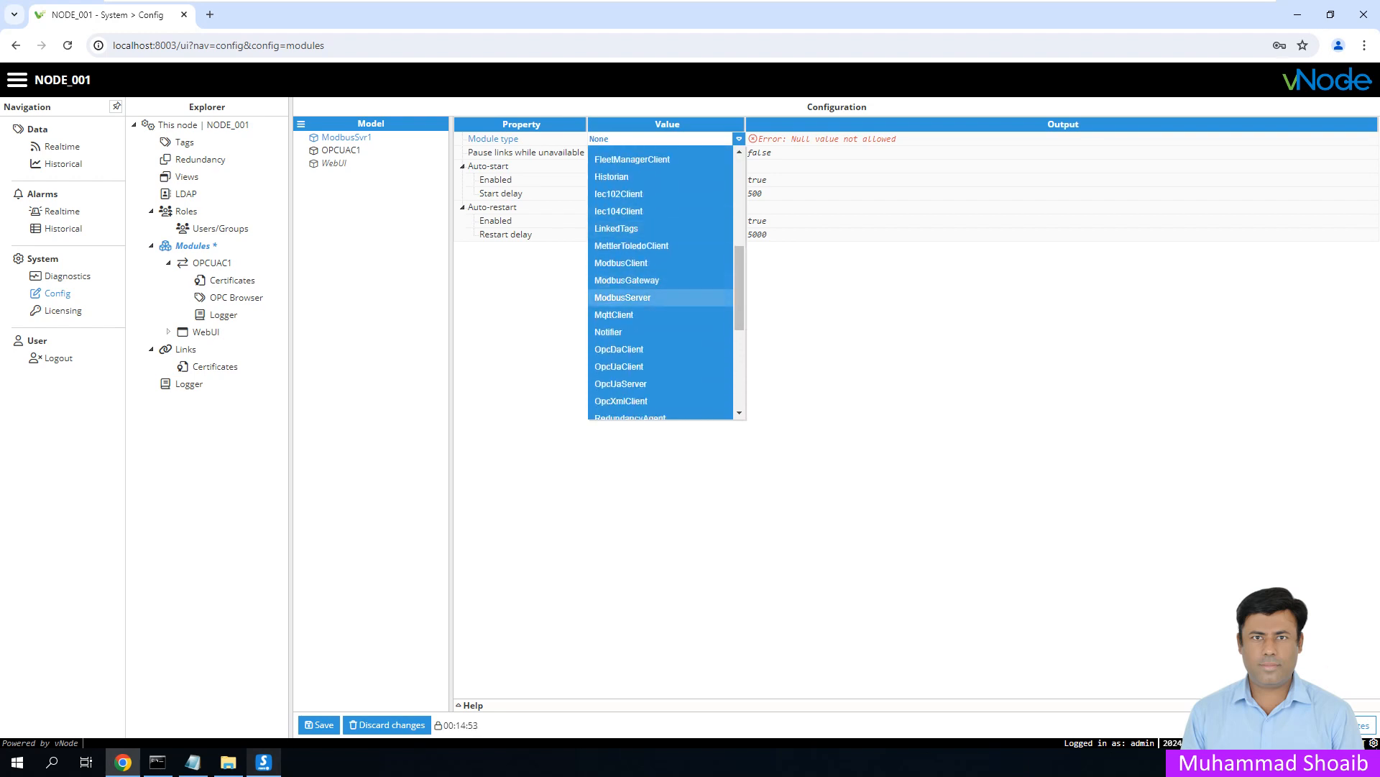
click(622, 297)
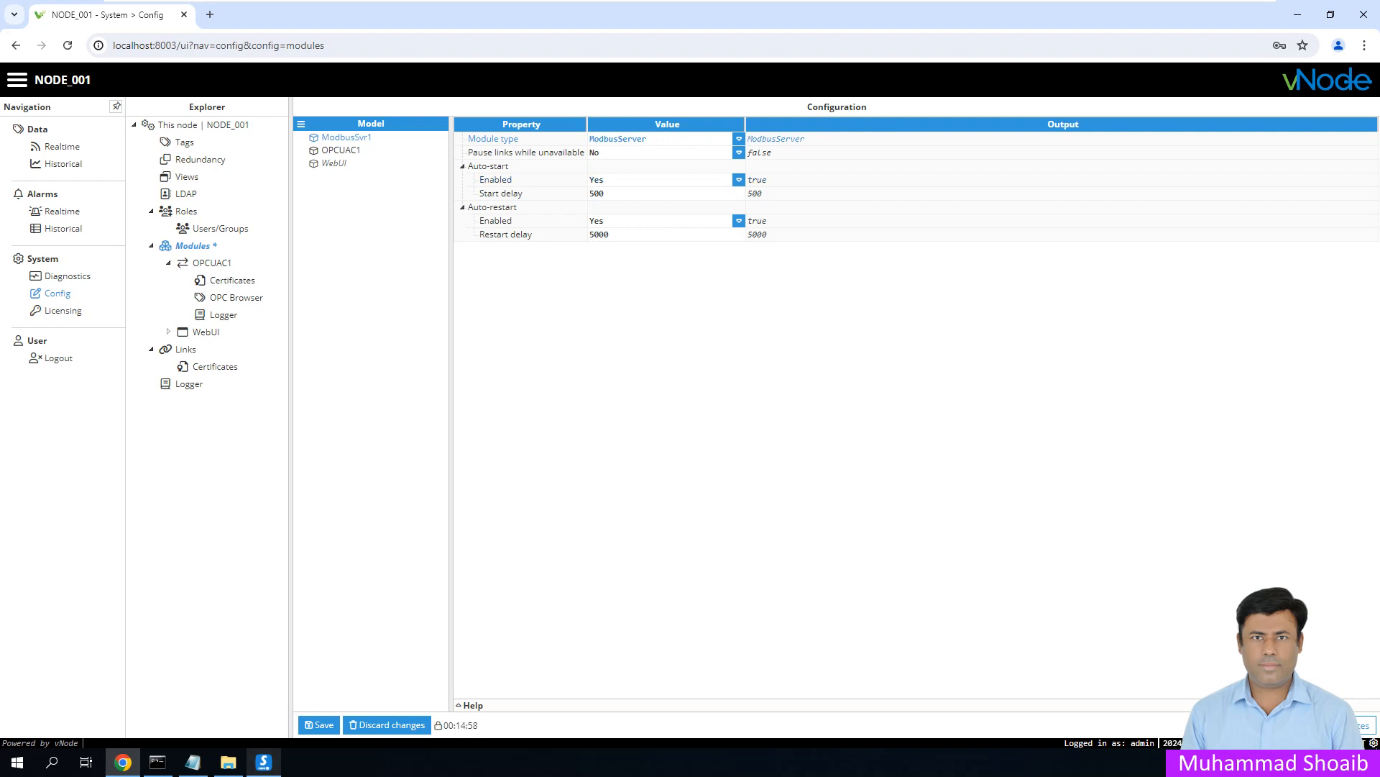
click(318, 725)
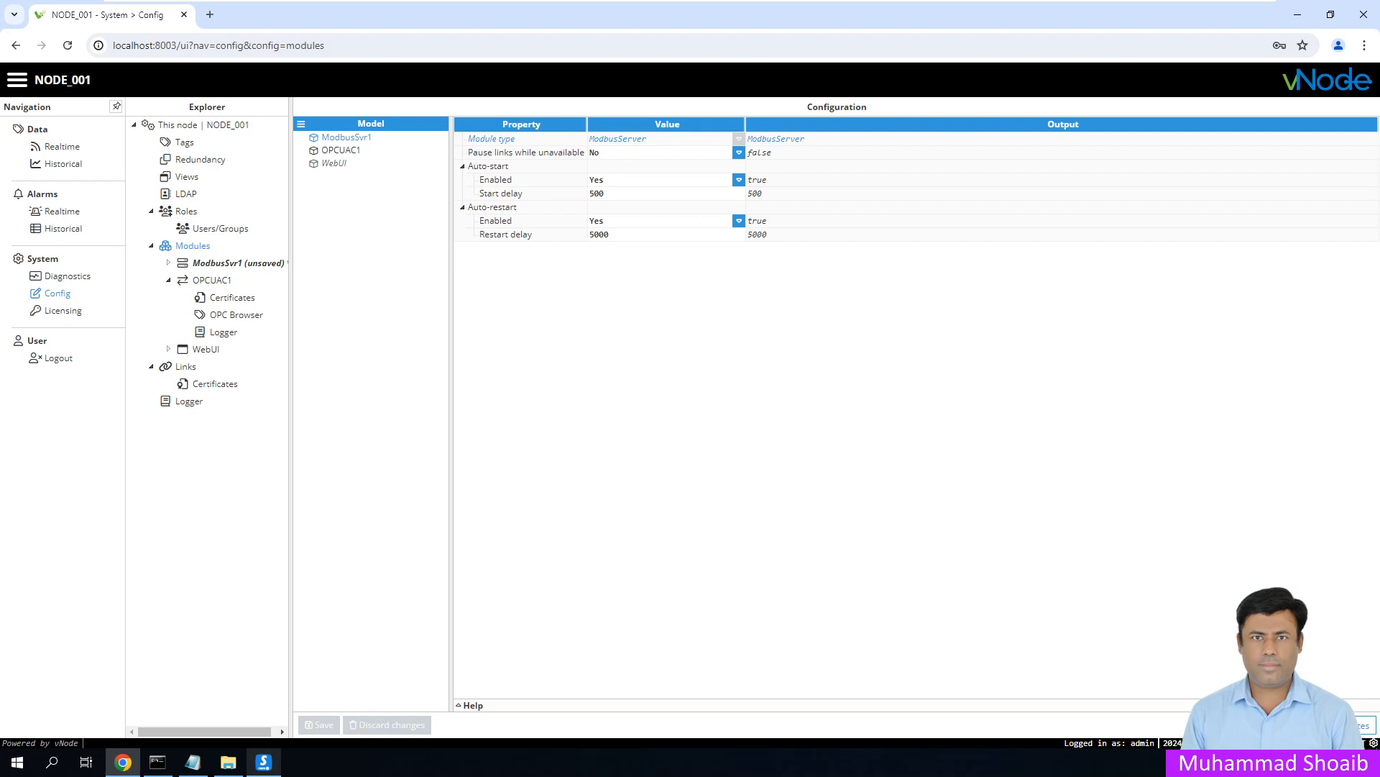
- Open the ModbusSvr1 module's configuration and add a new channel named C1 to its model
click(239, 264)
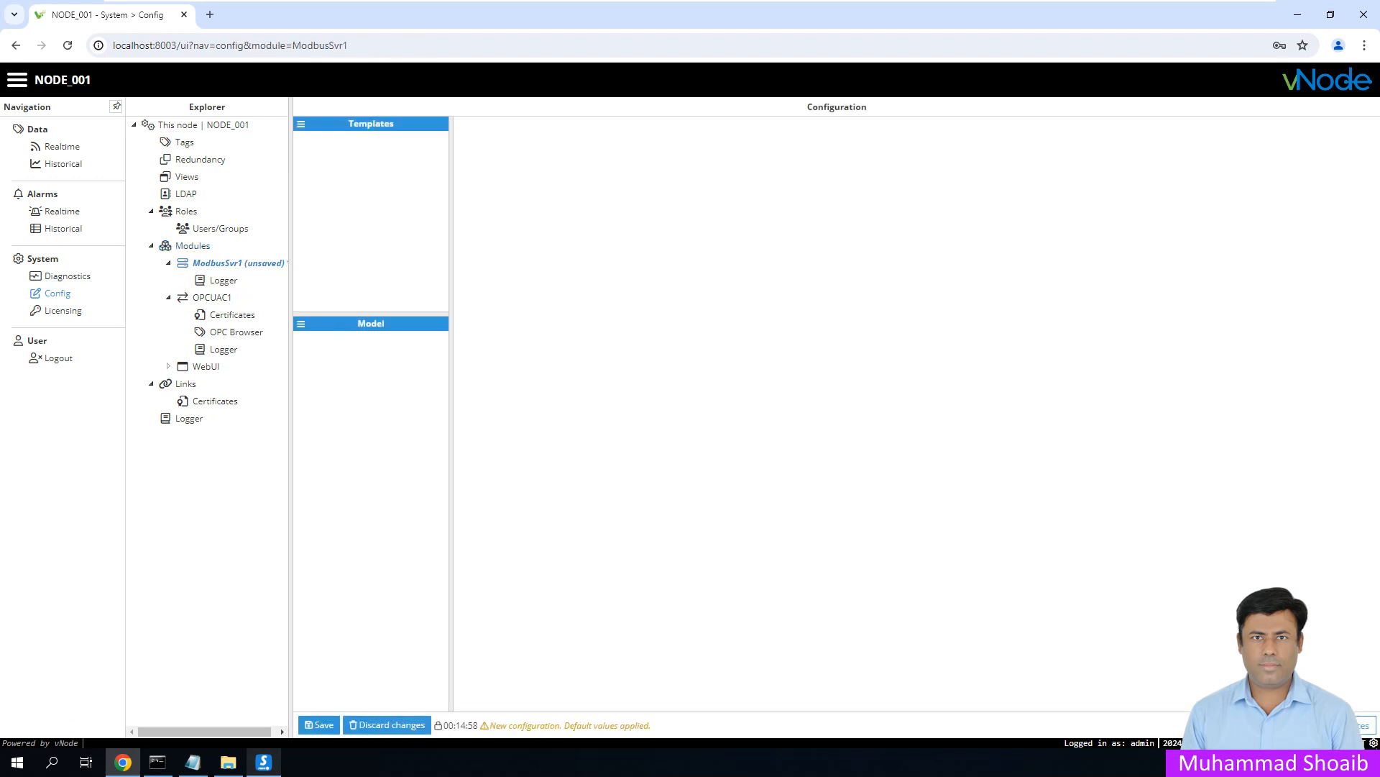
click(300, 323)
click(330, 342)
text(C1)
key(Return)
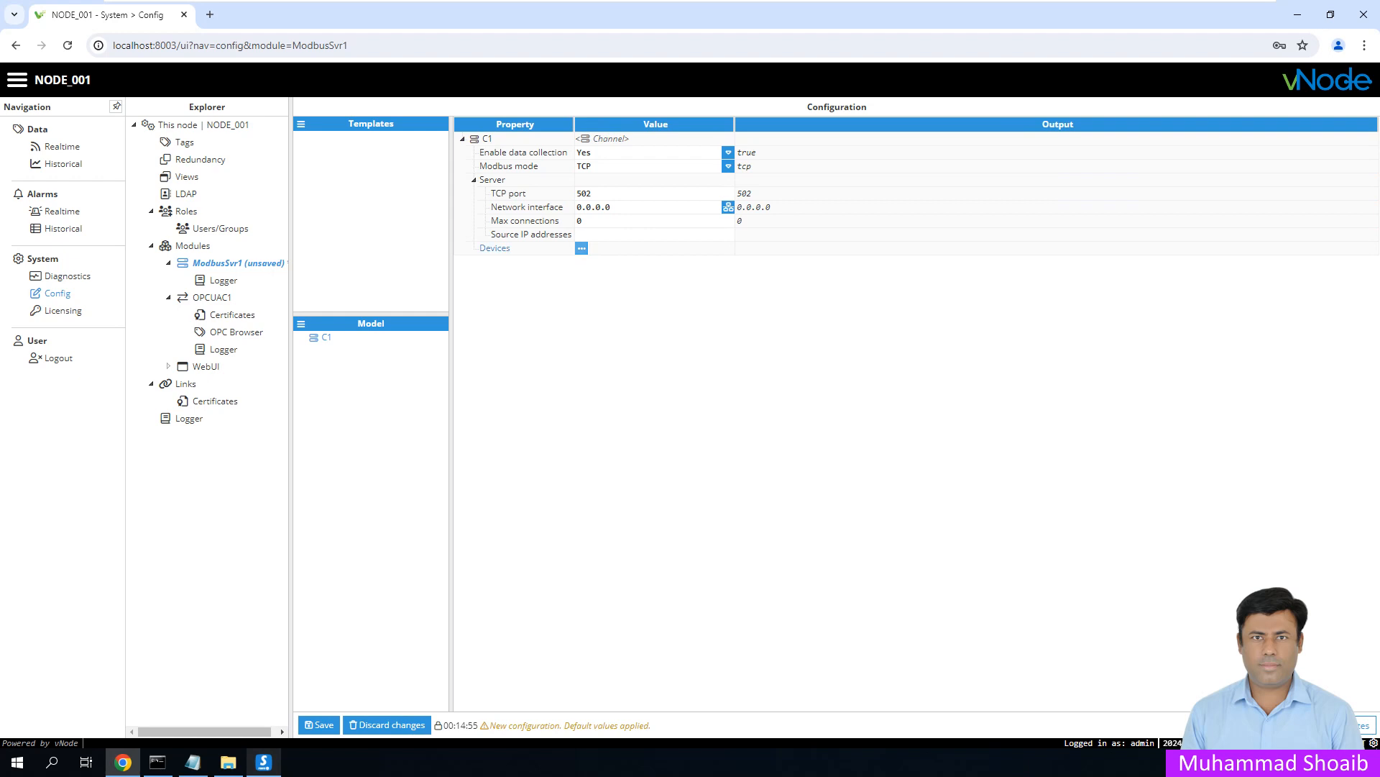
- Add a device named D1 to channel C1 and expand it to review its slave address
click(581, 248)
click(608, 268)
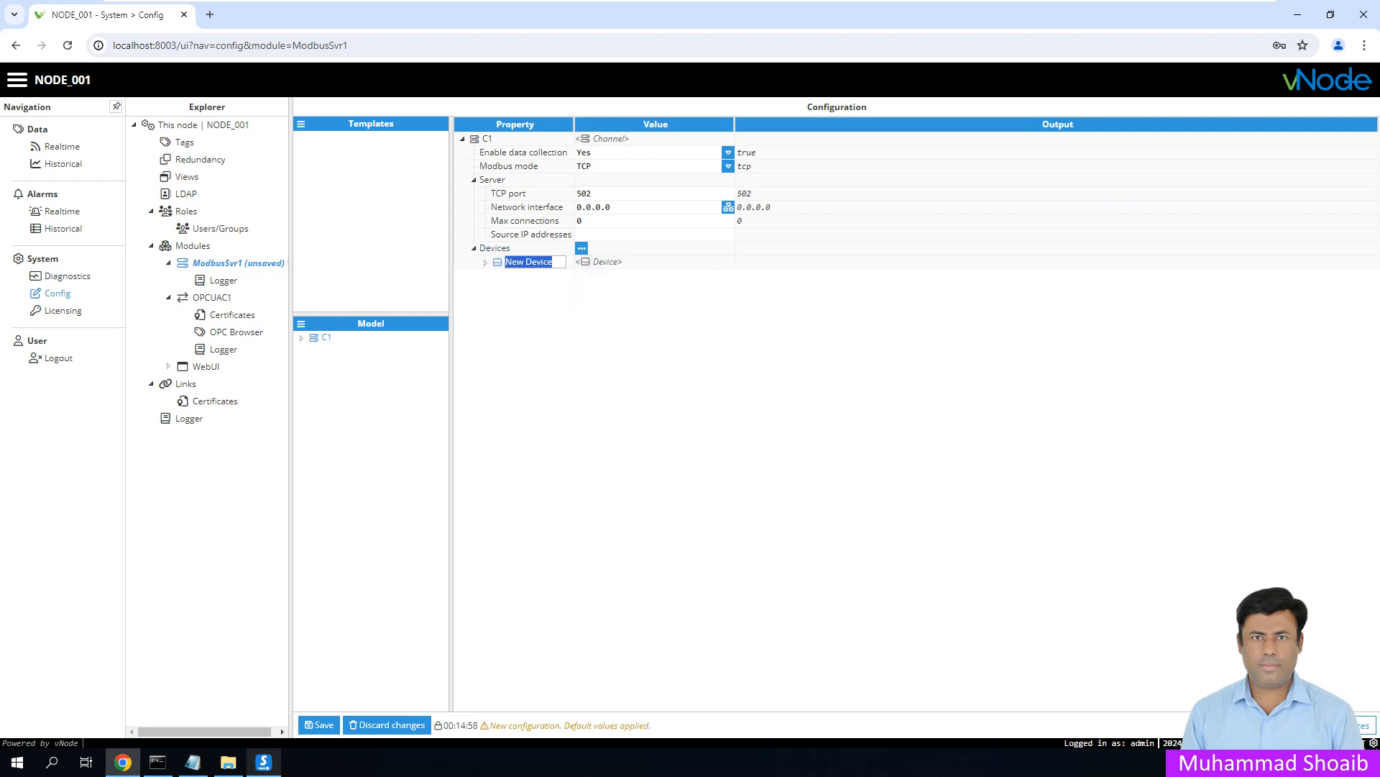
text(D1)
key(Return)
click(485, 263)
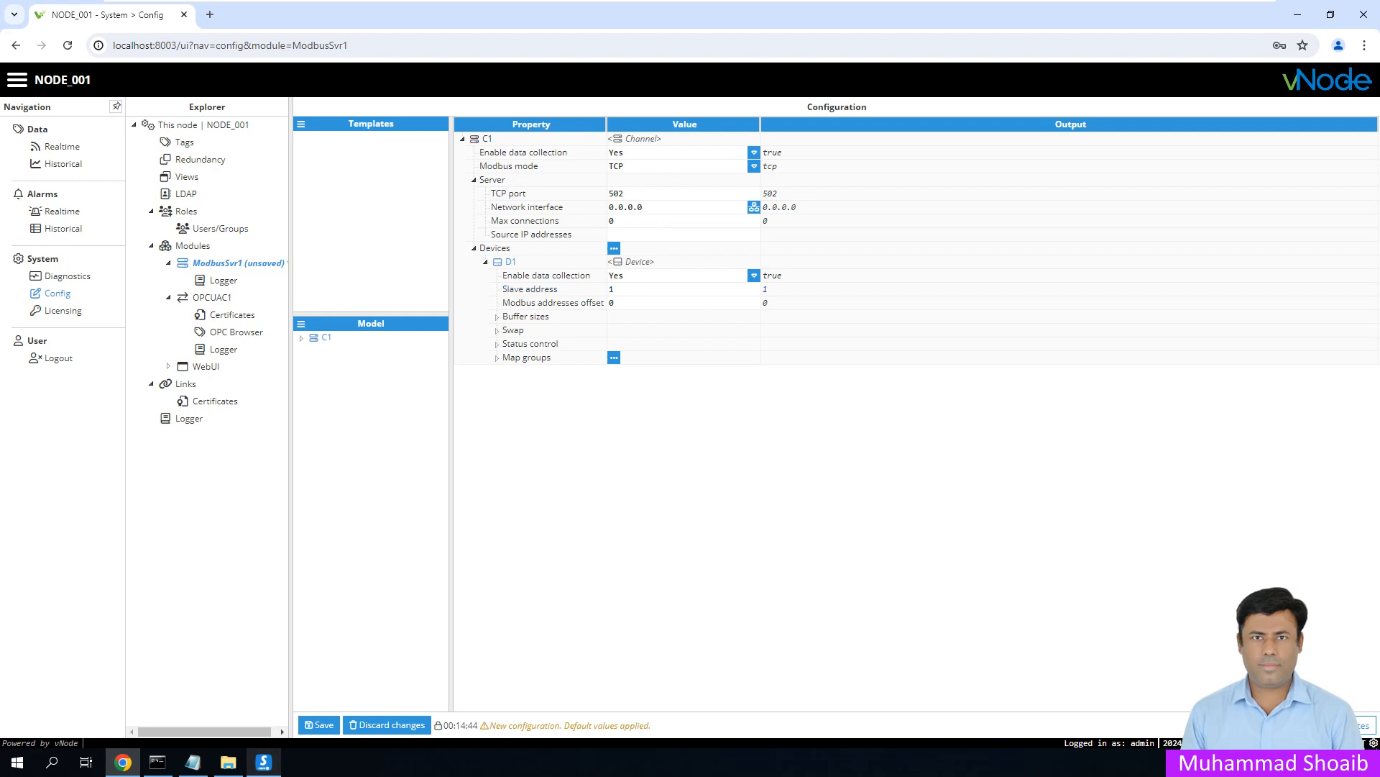
click(530, 289)
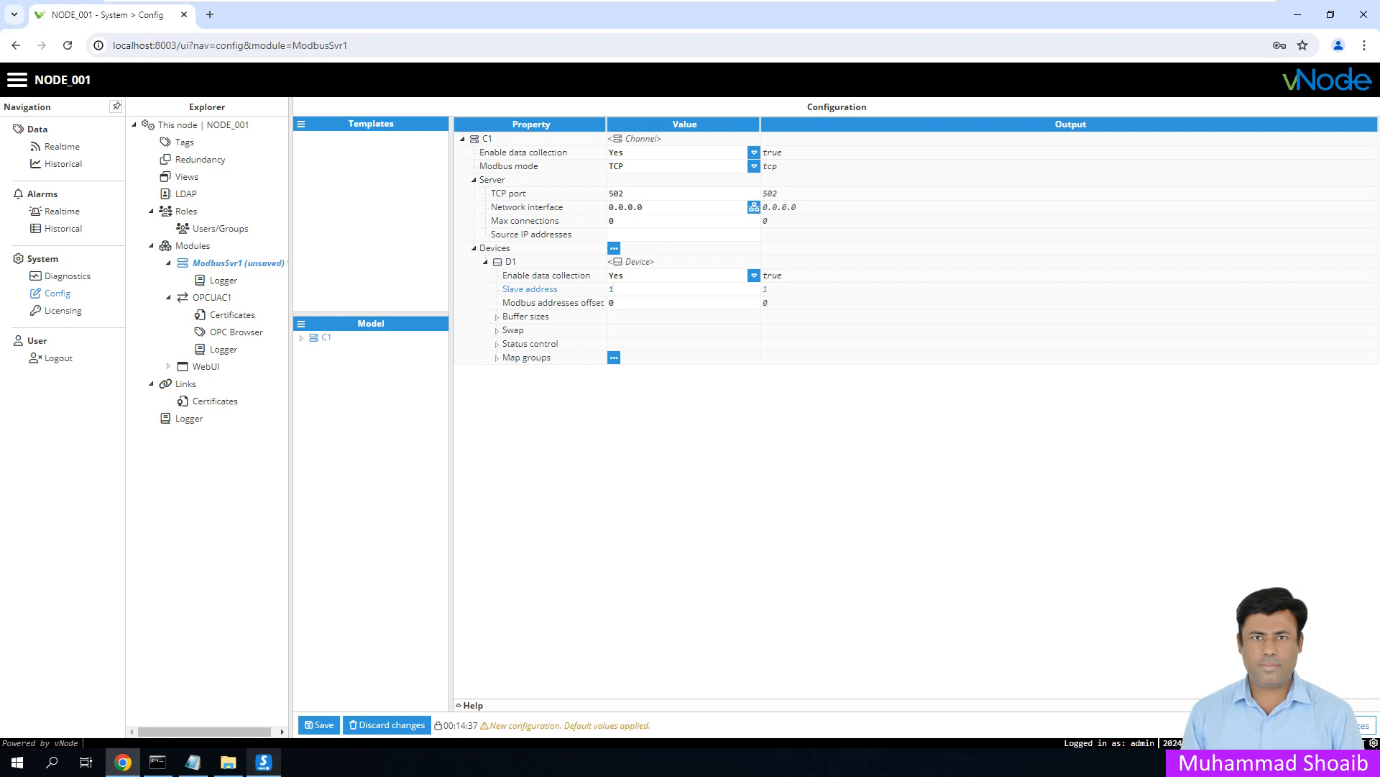
- Add a tag map group named TagMapGroup1 to device D1's map groups and expand it
click(613, 357)
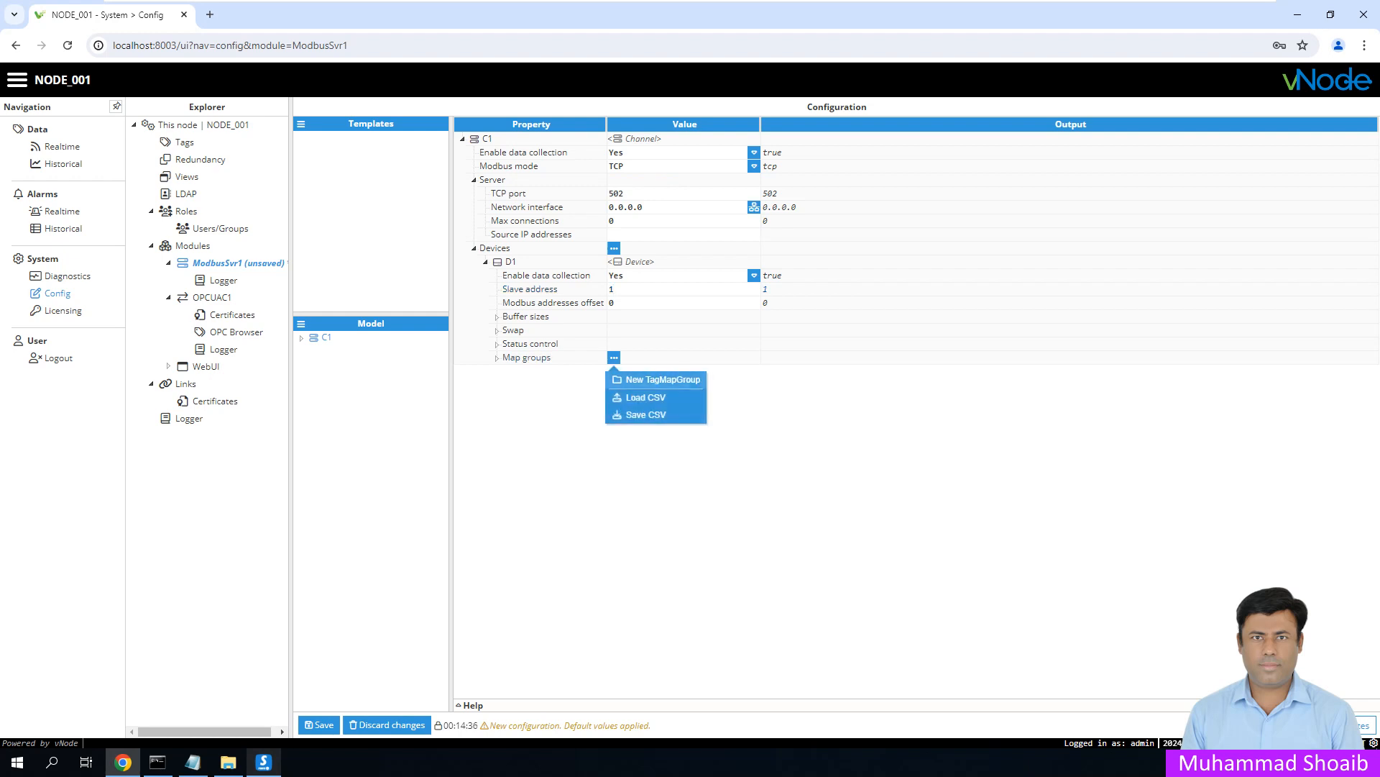
click(660, 379)
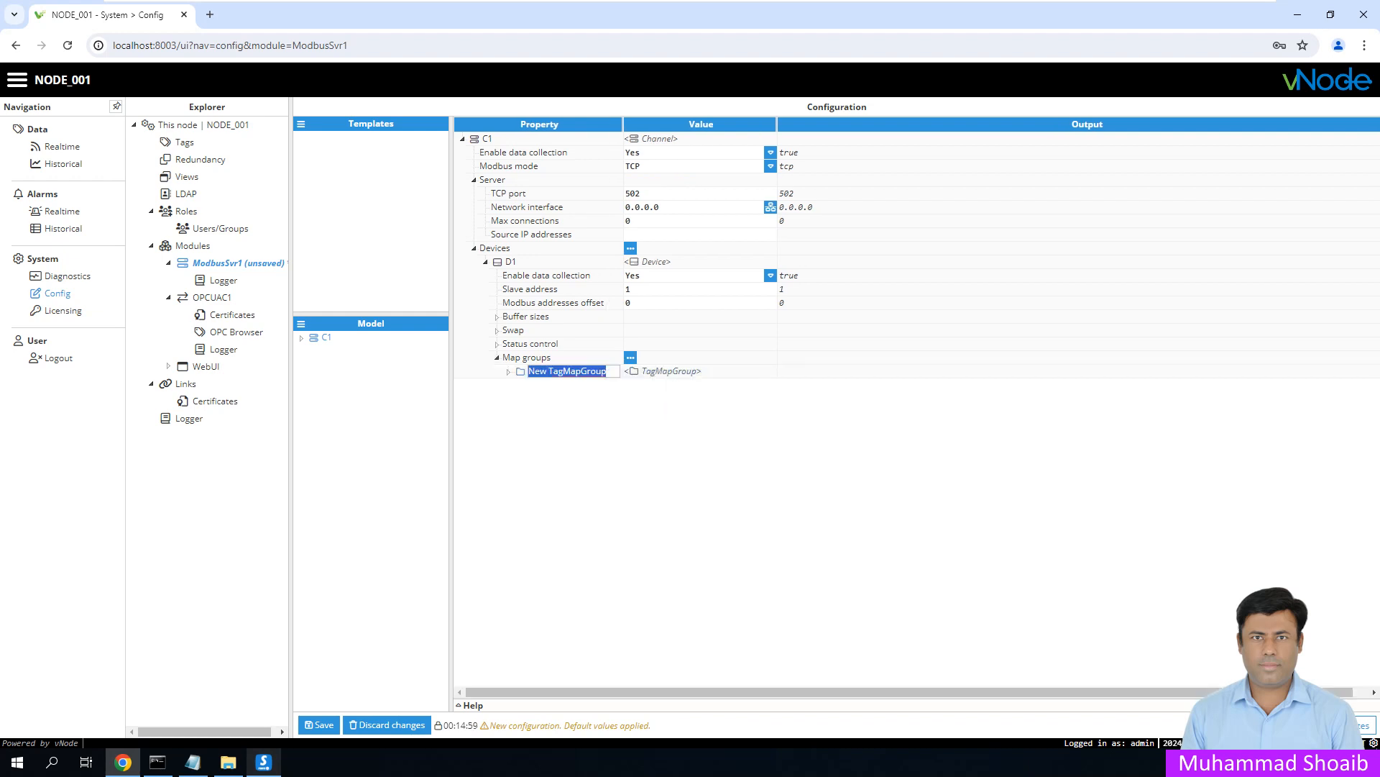
click(552, 371)
key(BackSpace)
key(BackSpace)
key(BackSpace)
key(BackSpace)
text(1)
key(Return)
click(508, 372)
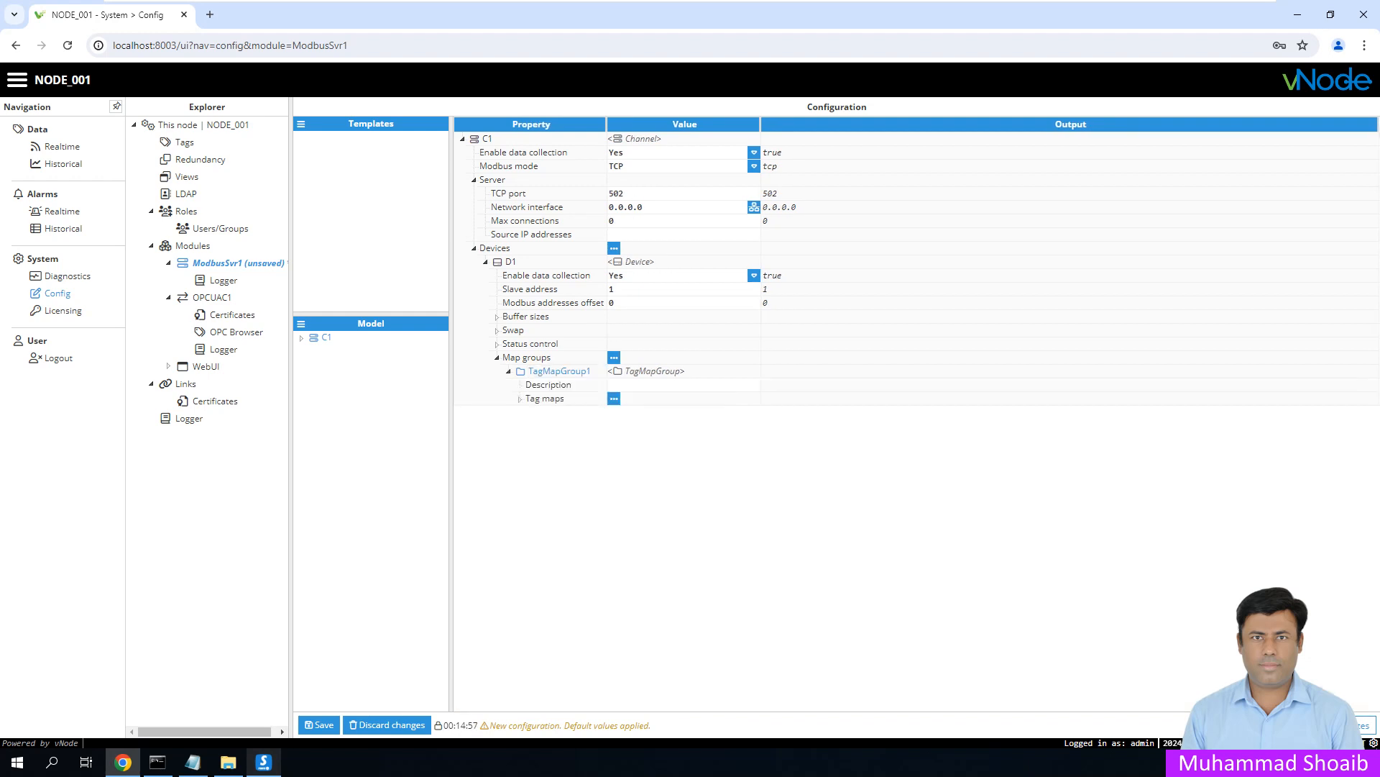
- Add a tag map named TagMap1 to TagMapGroup1 and expand its properties
click(614, 398)
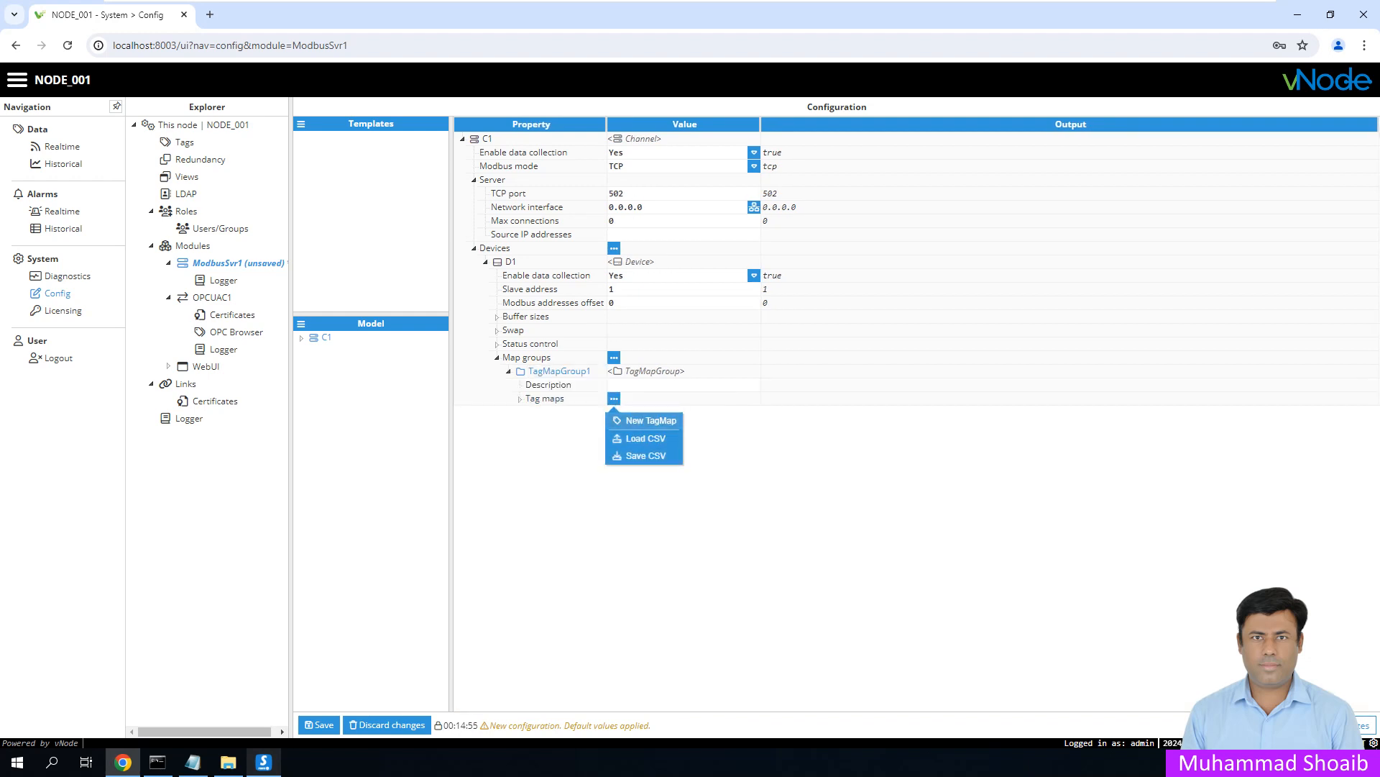
click(645, 419)
click(572, 412)
key(BackSpace)
key(BackSpace)
key(BackSpace)
key(BackSpace)
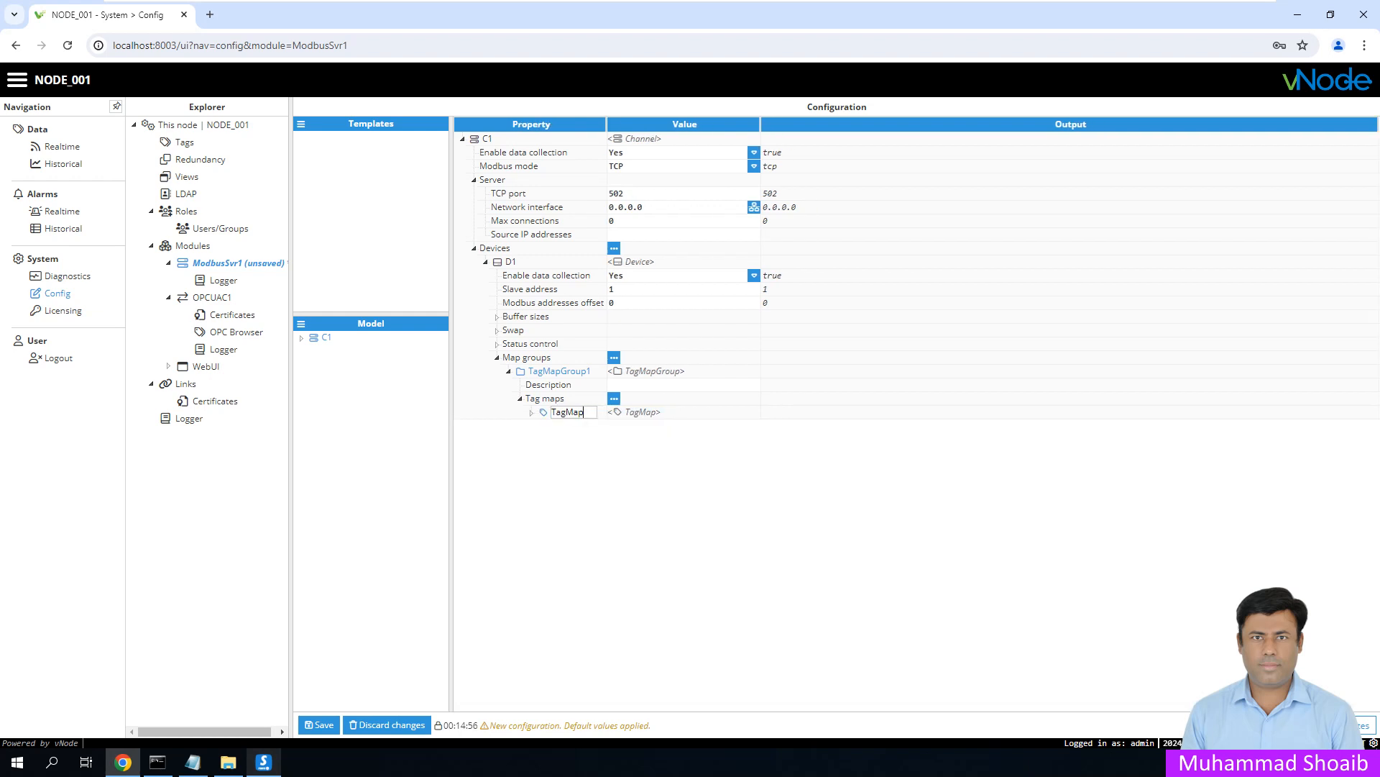
key(Return)
click(532, 413)
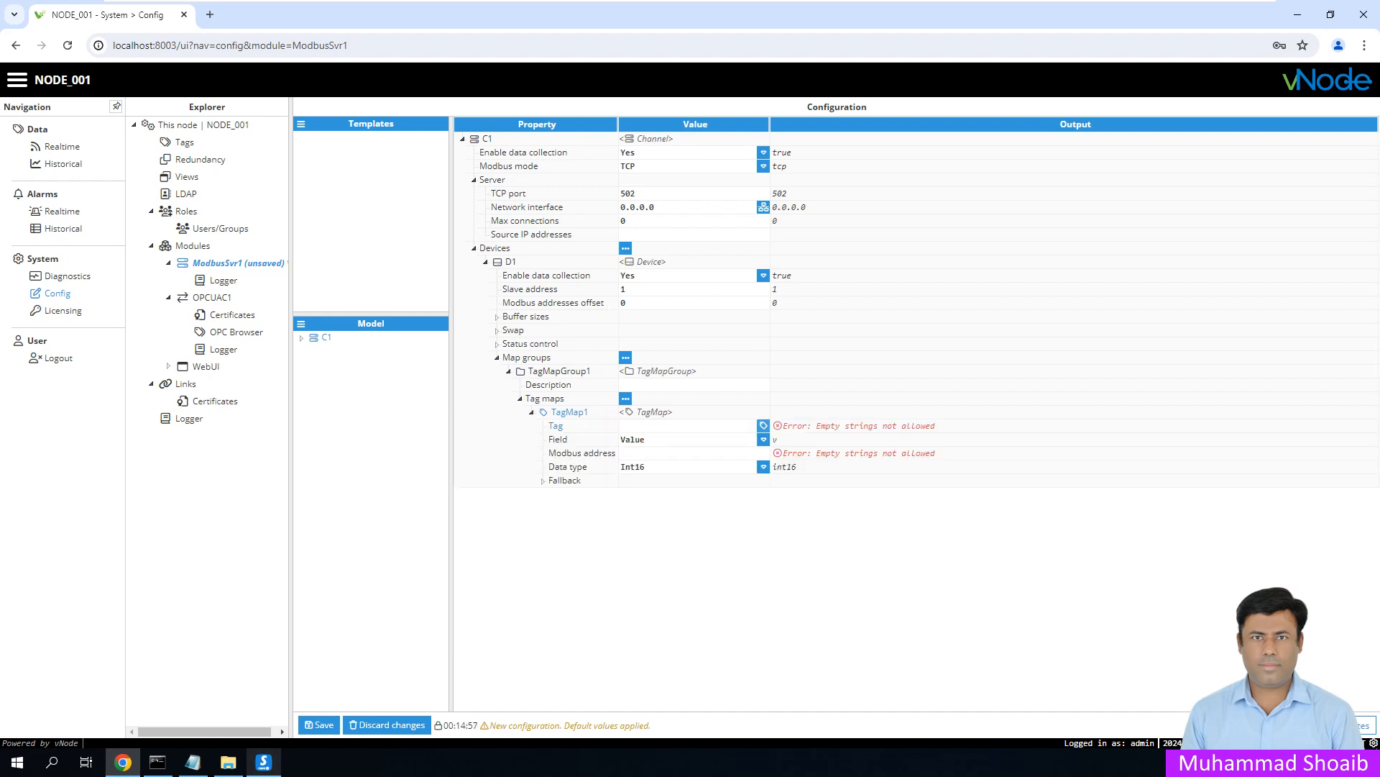
- Link TagMap1 to /OPCUAG1/Tag1 with the Value field and Modbus address 40100, and expand its Fallback settings
click(763, 426)
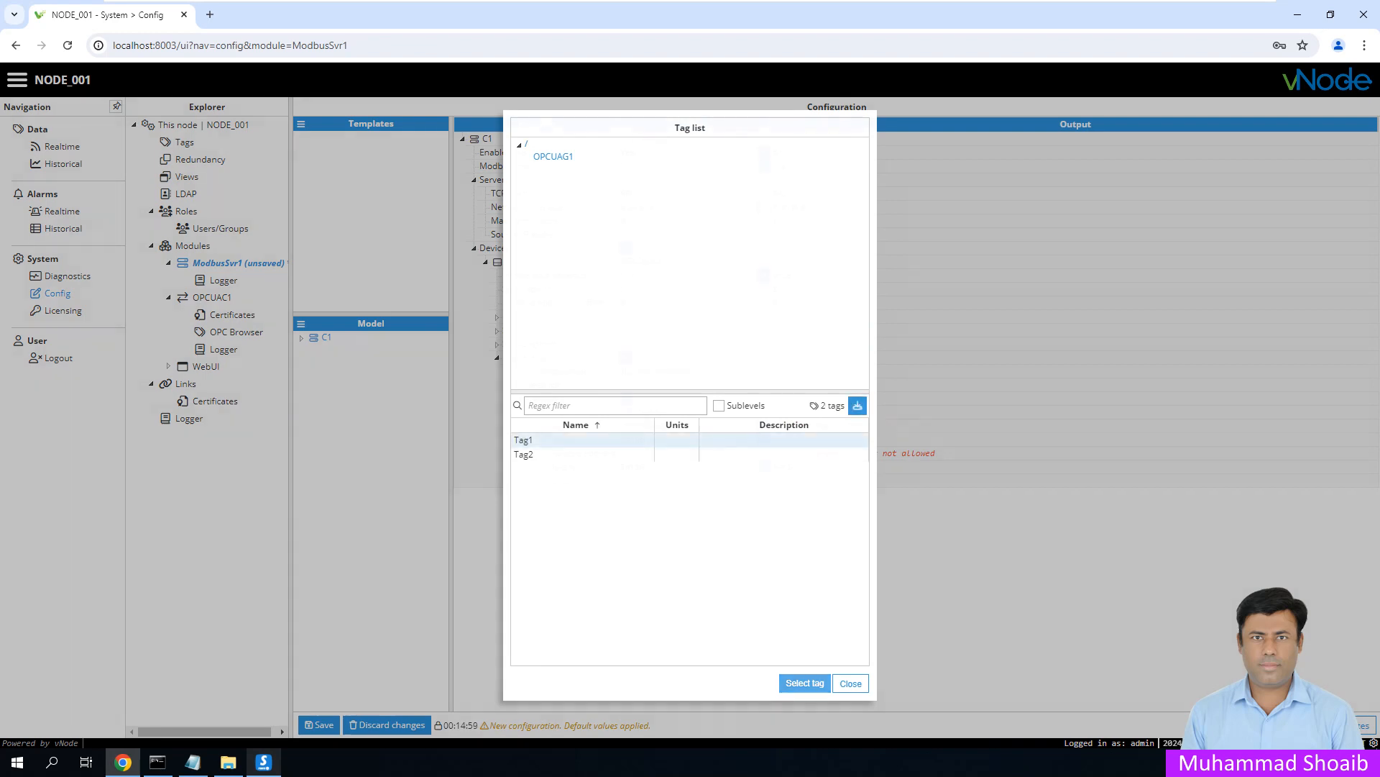
click(806, 683)
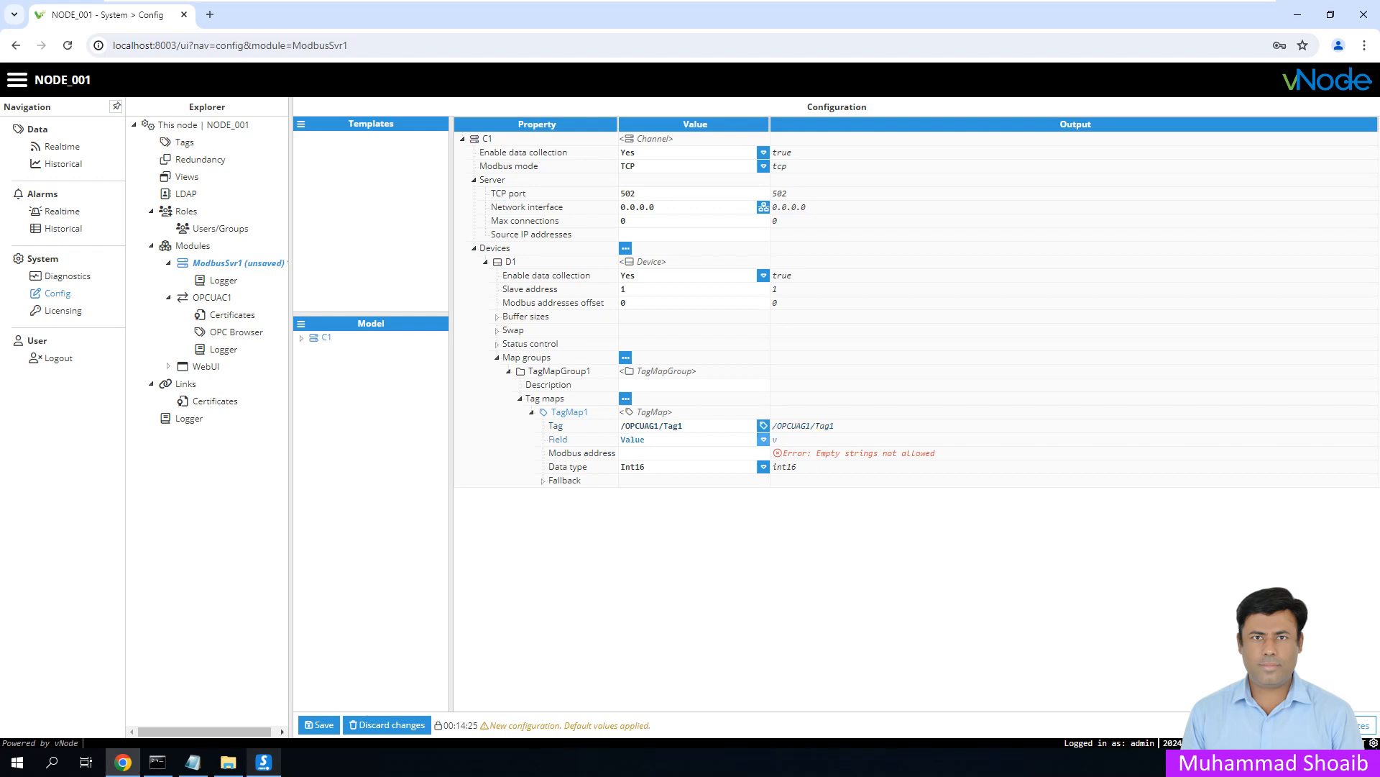
click(764, 439)
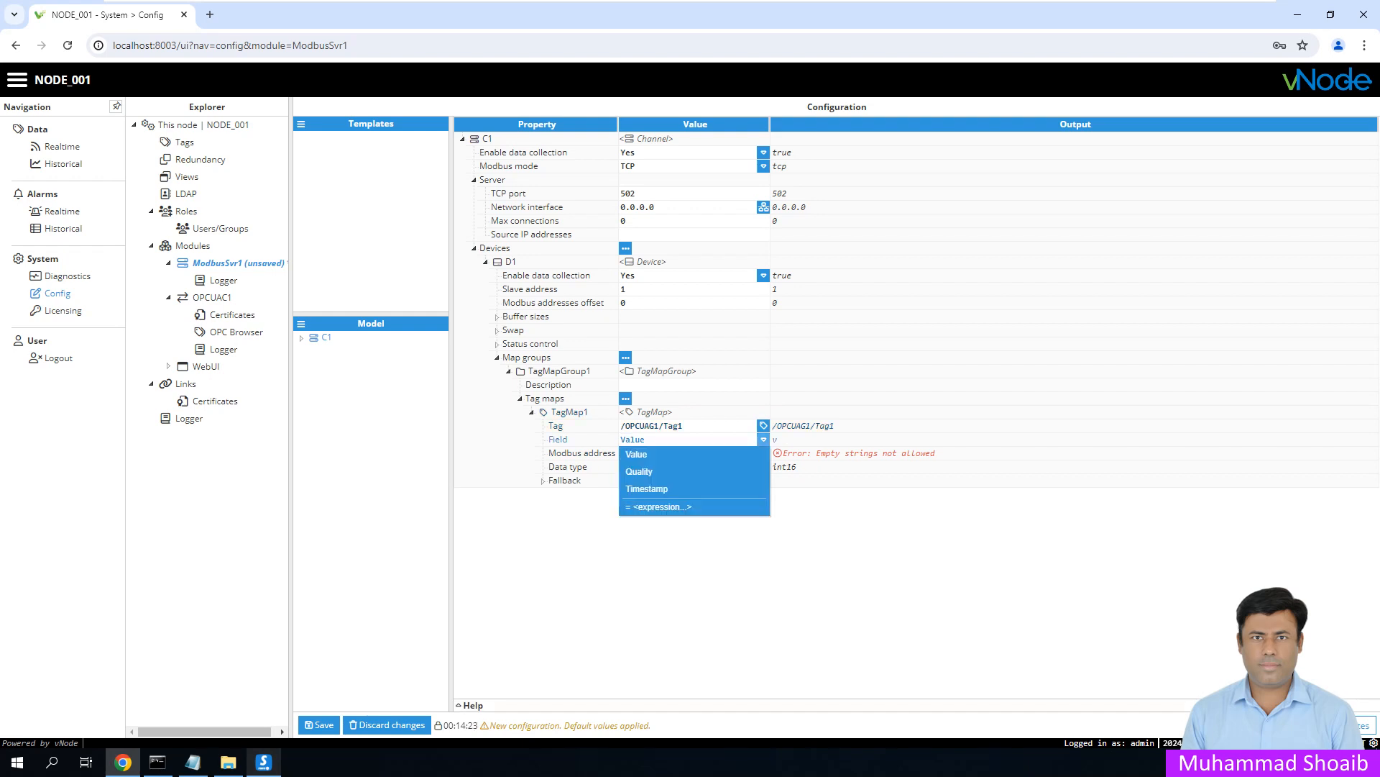
click(637, 454)
click(646, 453)
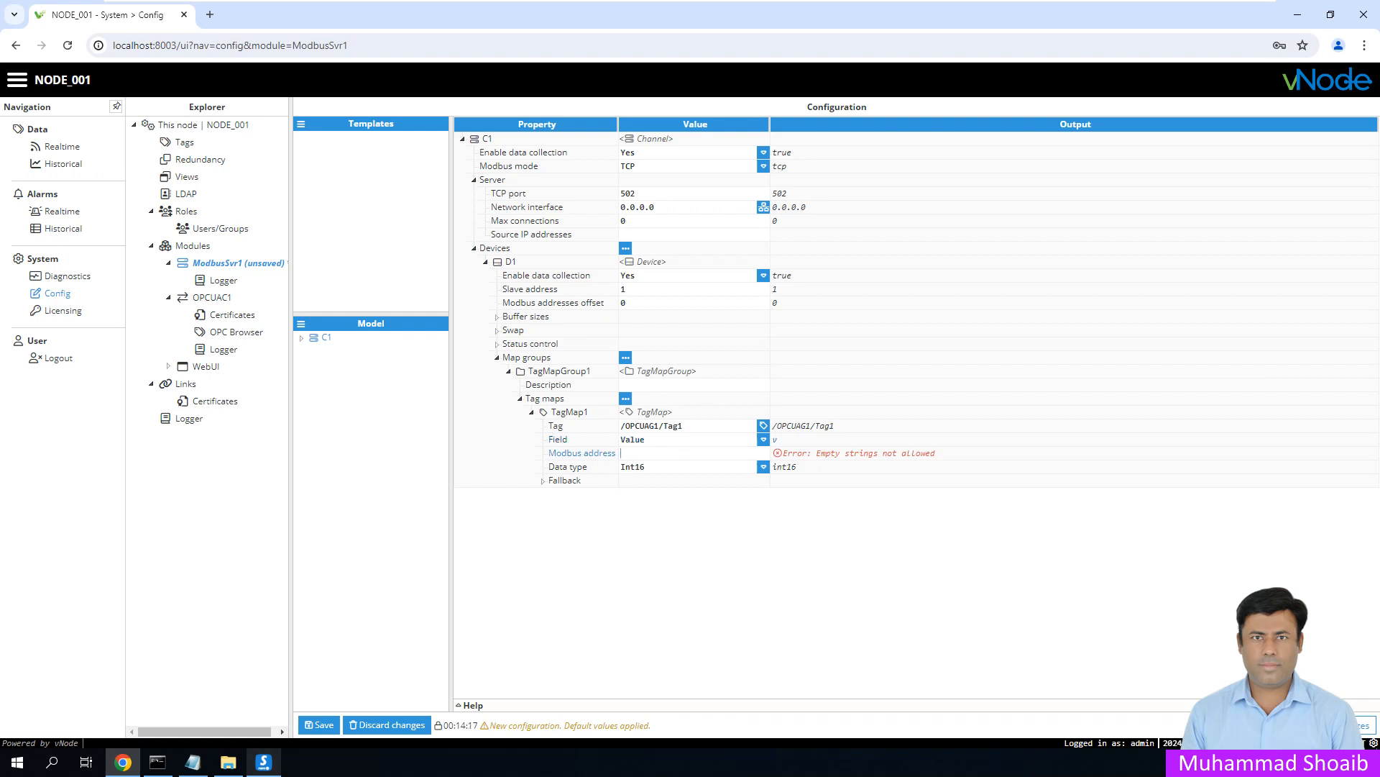
text(40100)
key(Return)
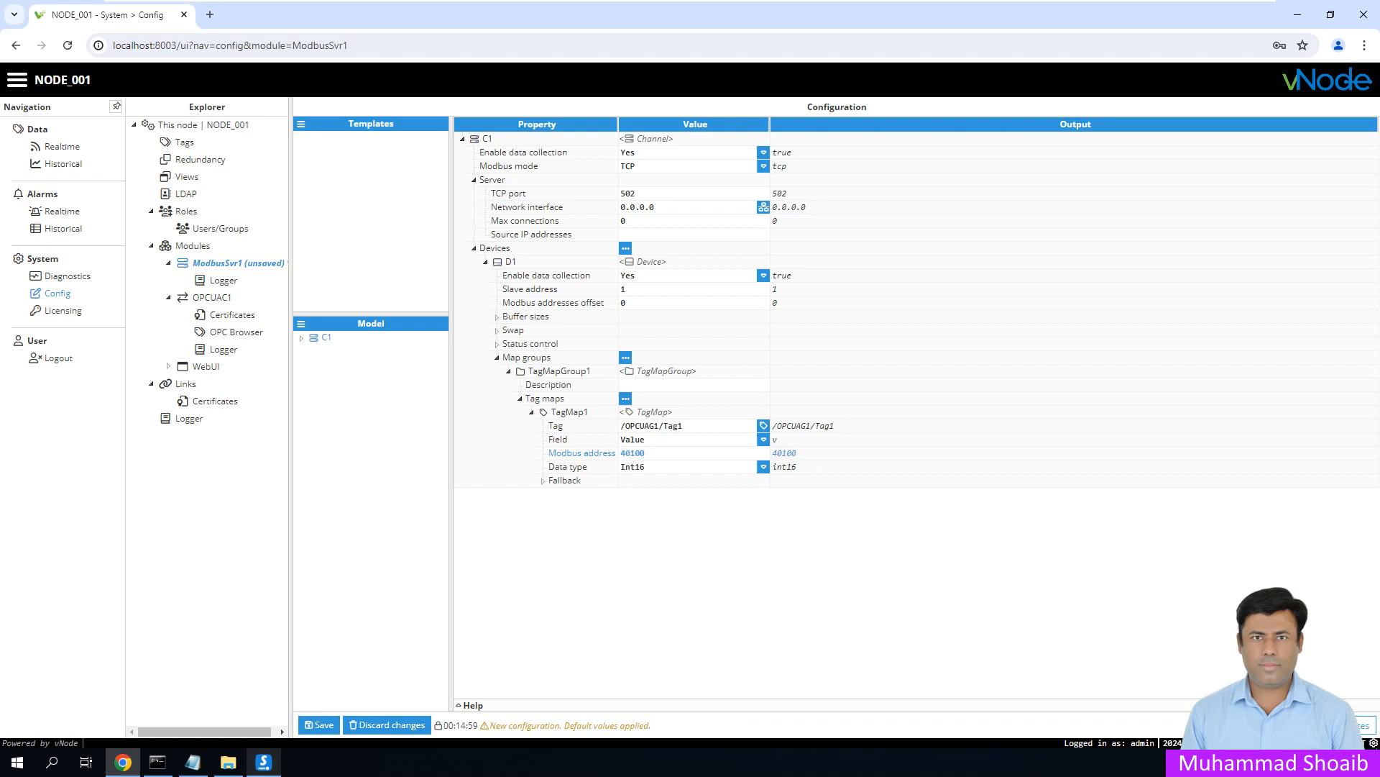
click(543, 480)
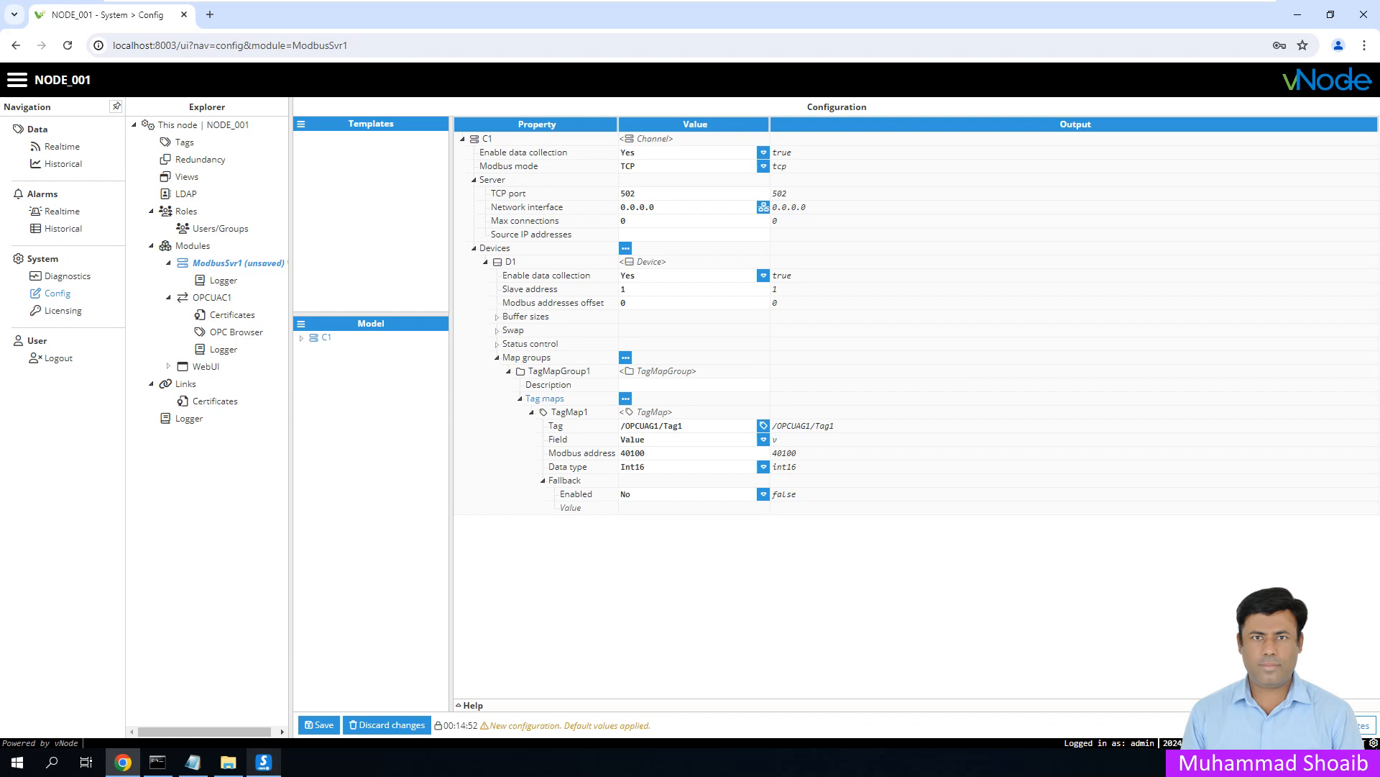
- Add a second tag map named TagMap2 to TagMapGroup1 and expand its properties
click(520, 398)
click(613, 398)
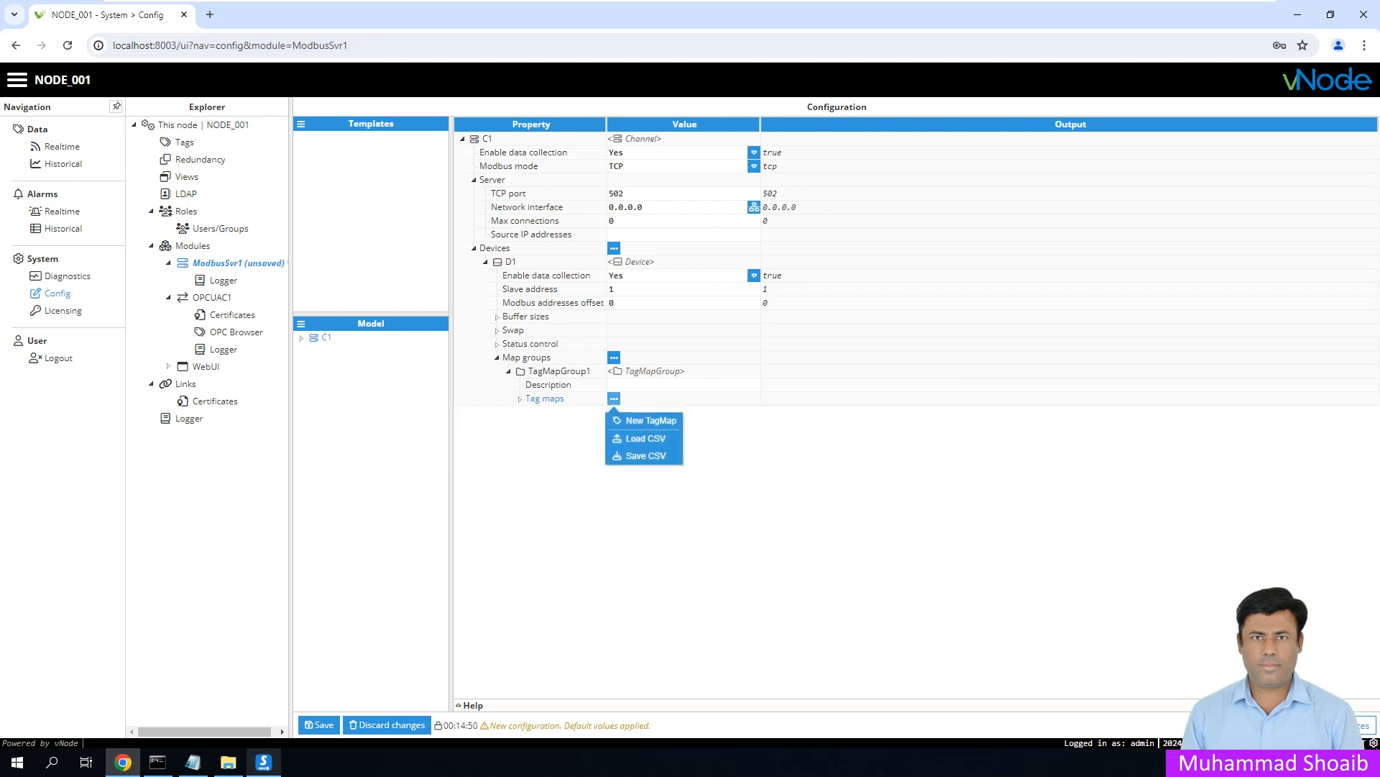
click(636, 416)
click(572, 412)
key(BackSpace)
key(BackSpace)
key(BackSpace)
key(BackSpace)
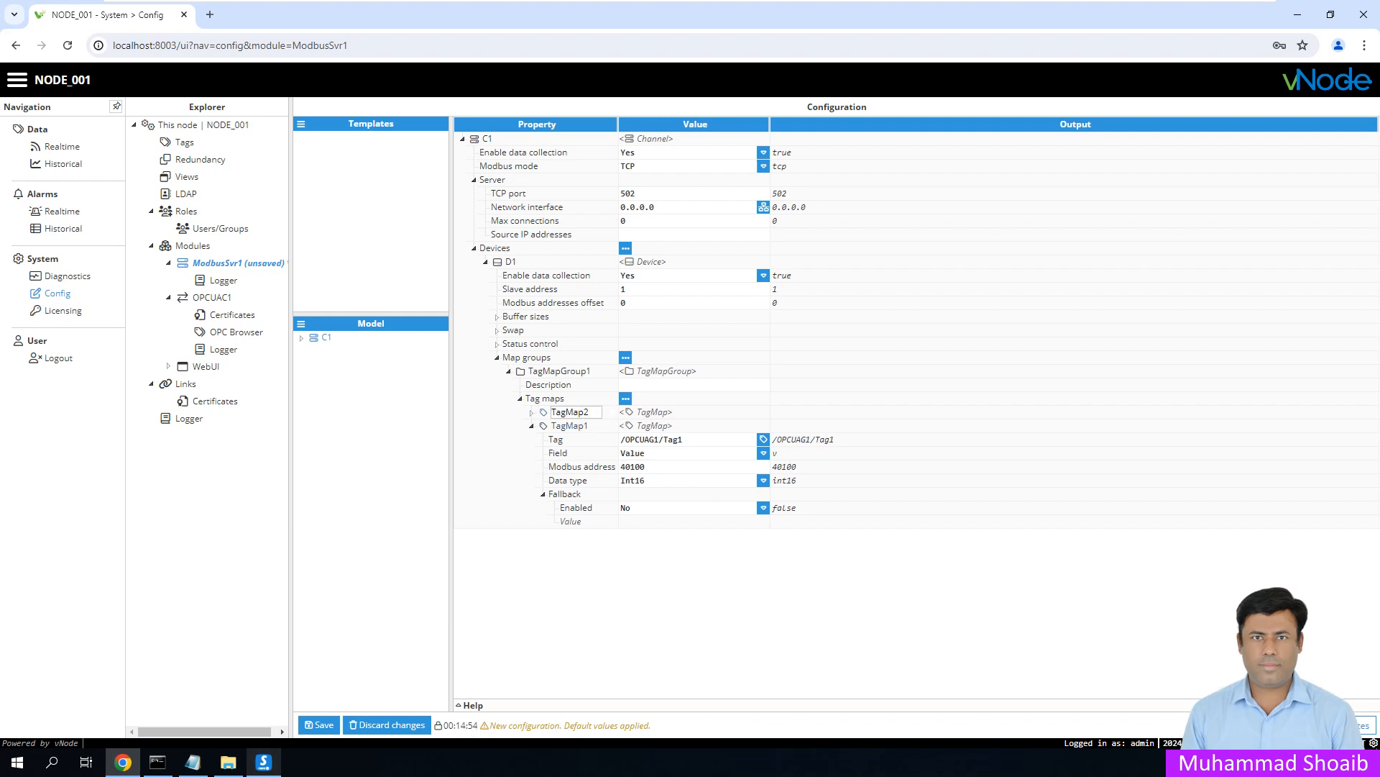
key(Return)
click(531, 521)
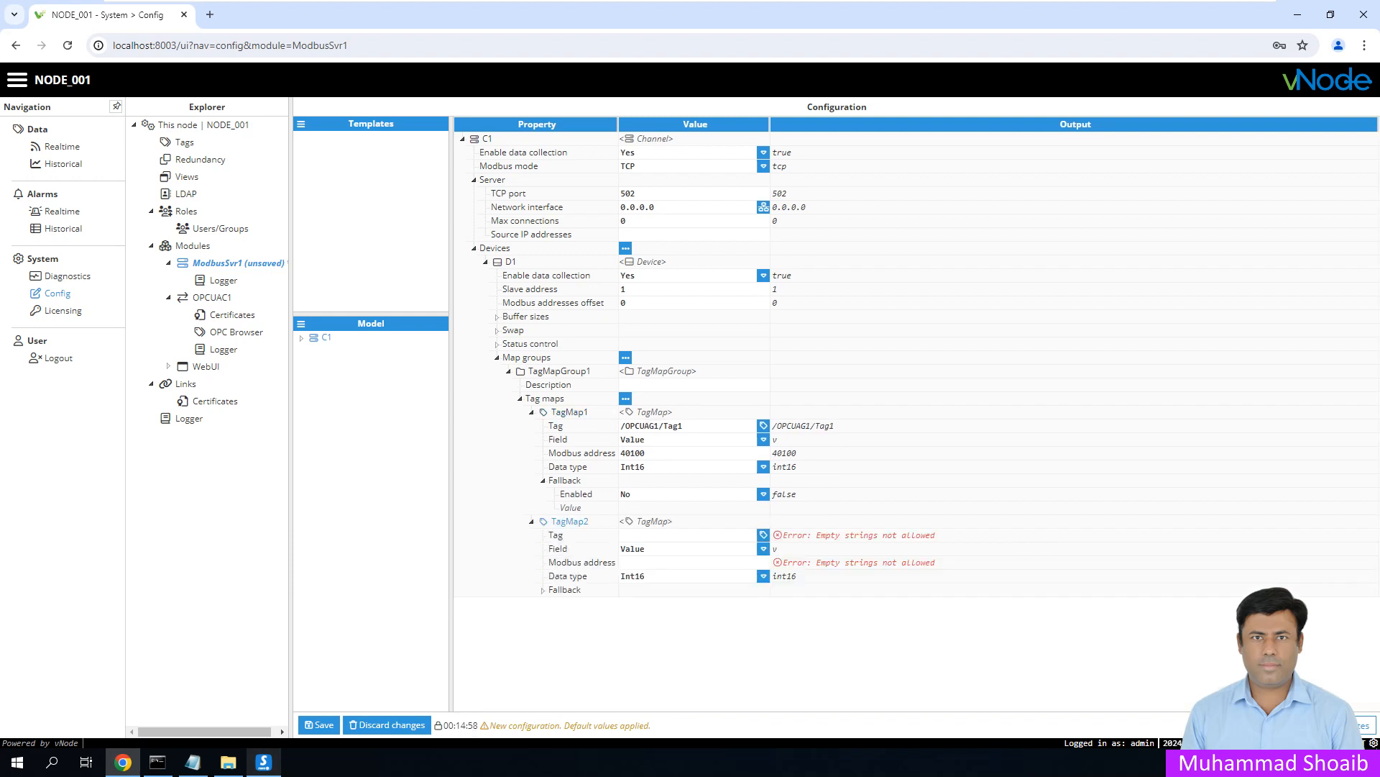
- Link TagMap2 to /OPCUAG1/Tag2 and set its Modbus address to 40101
click(763, 535)
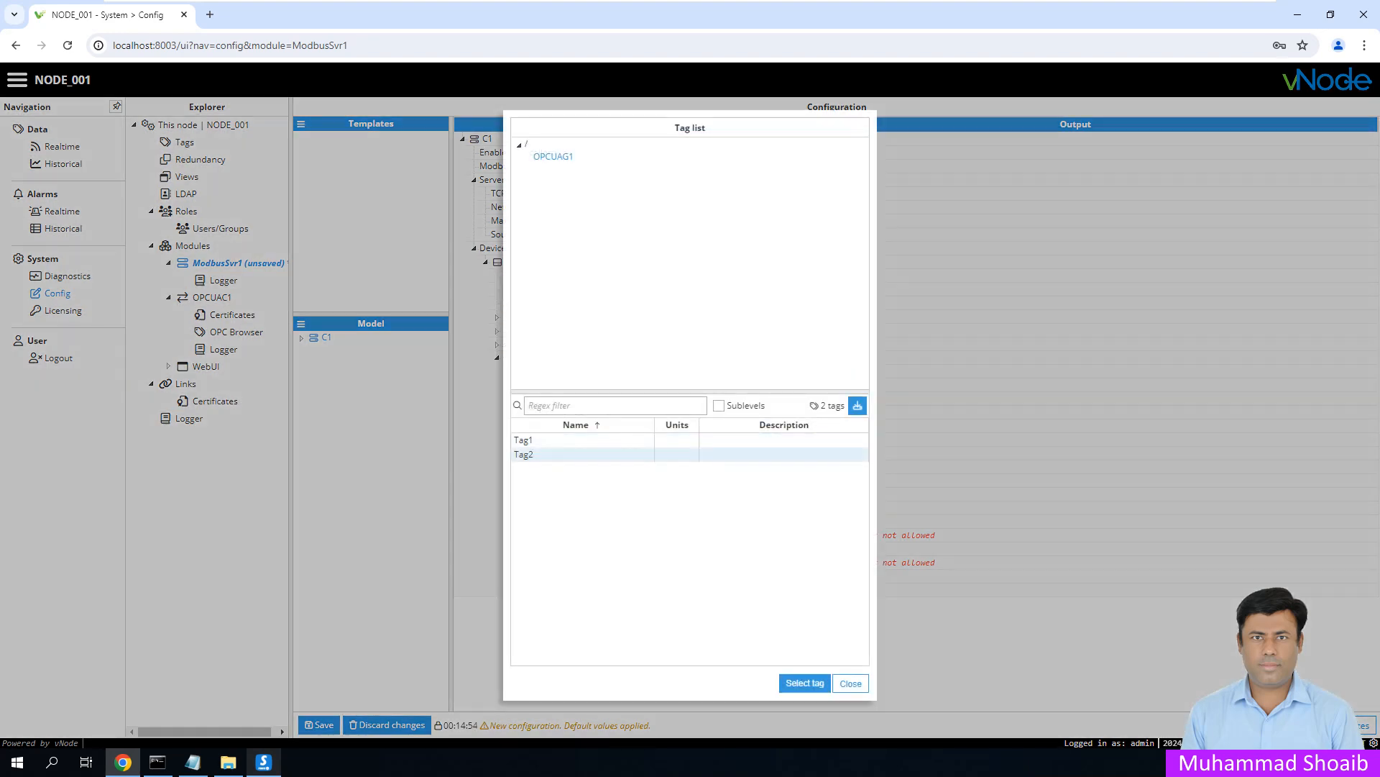
click(804, 682)
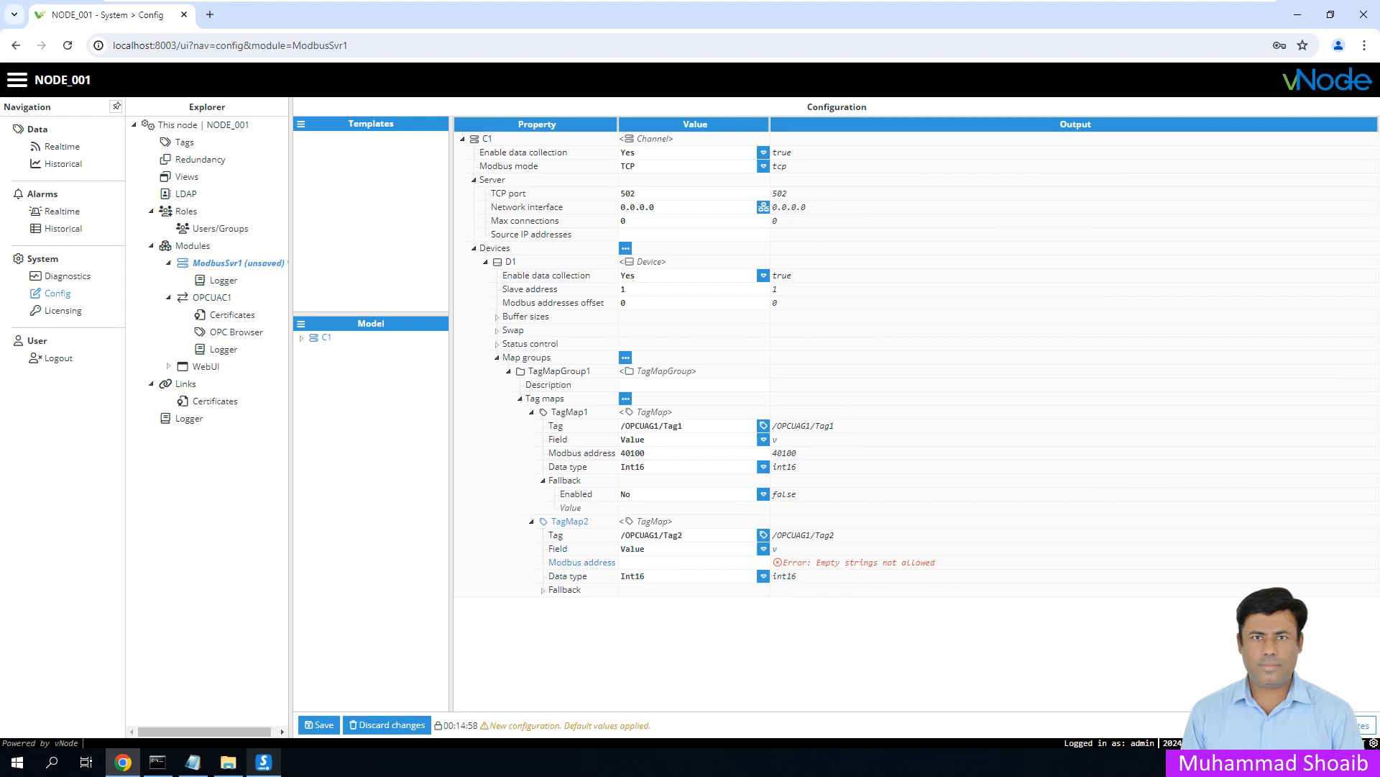
click(640, 563)
text(40)
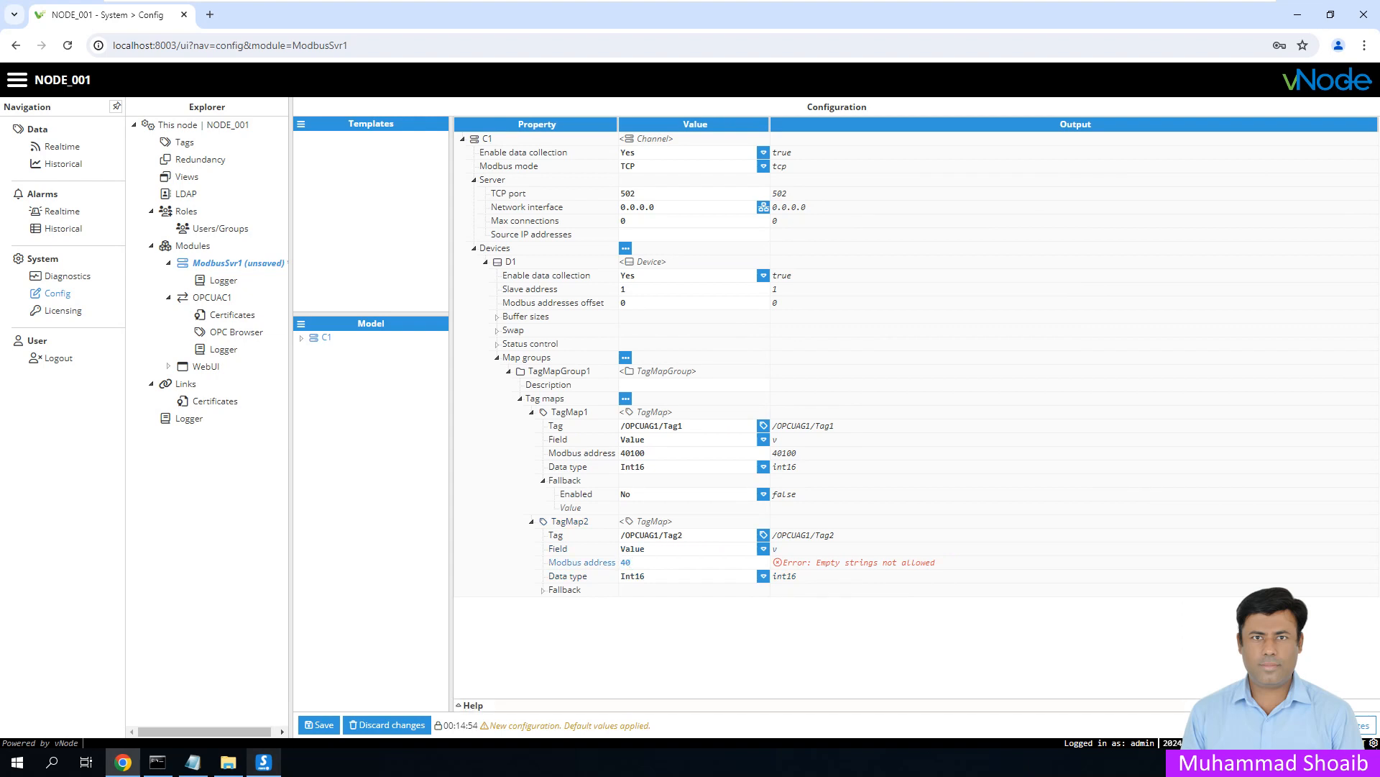
text(101)
key(Return)
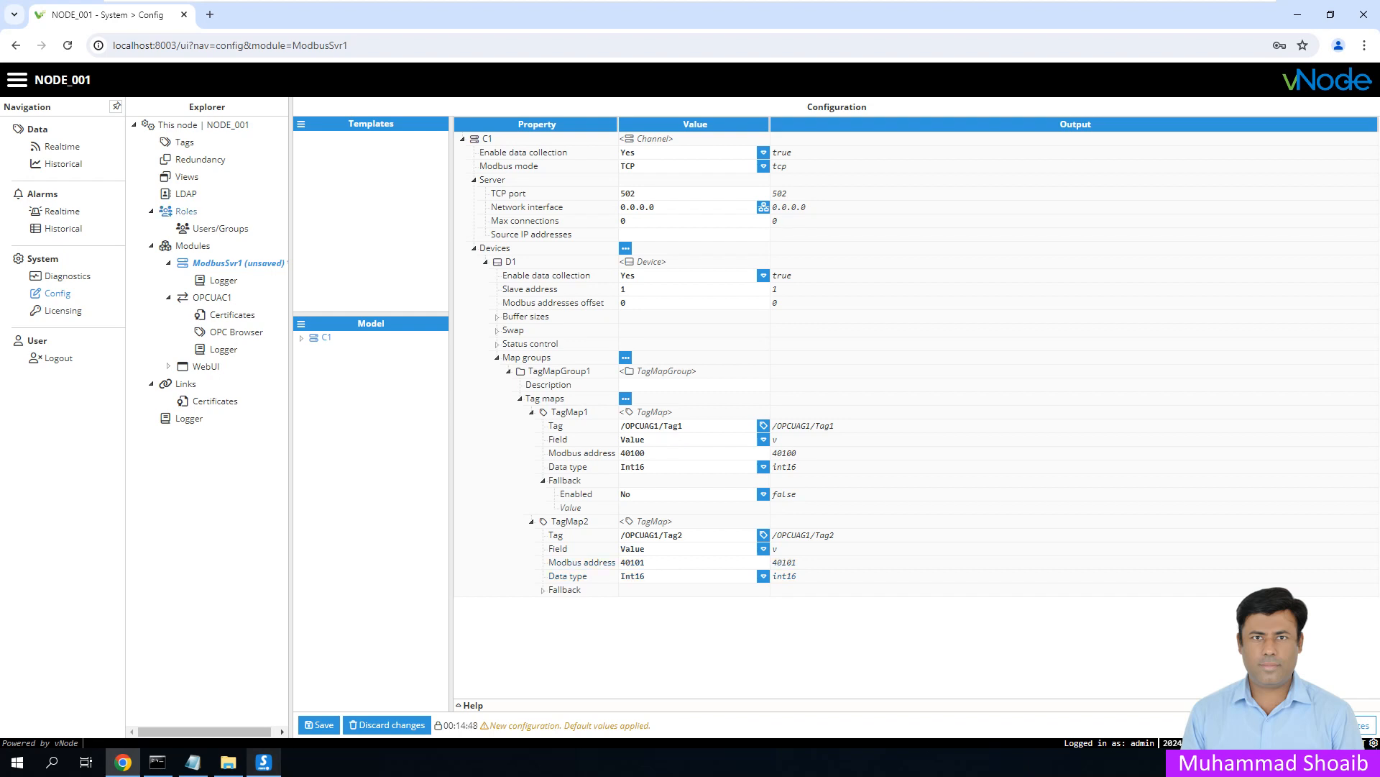
- Check the realtime values of the OPCUAG1 tags, and set TagMap2's data type to Float32
click(62, 146)
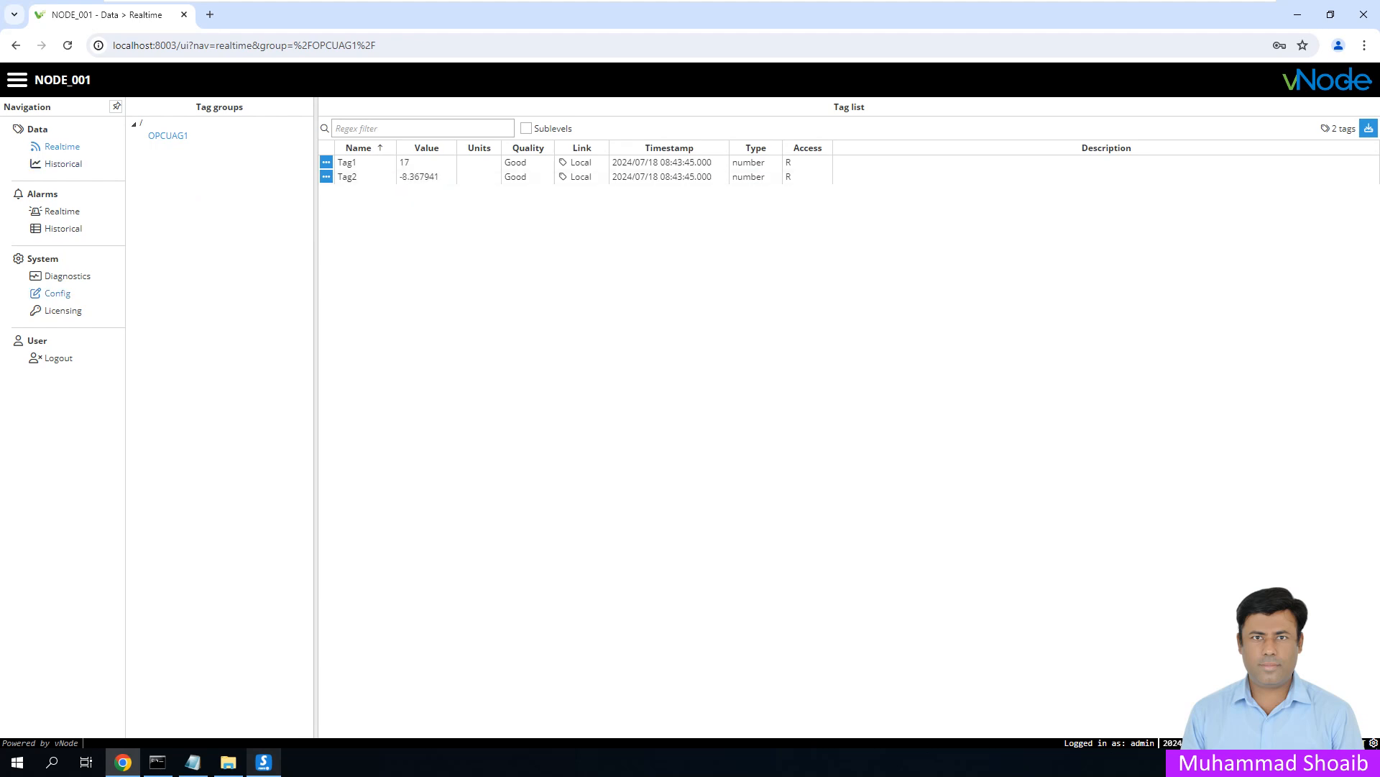
click(58, 293)
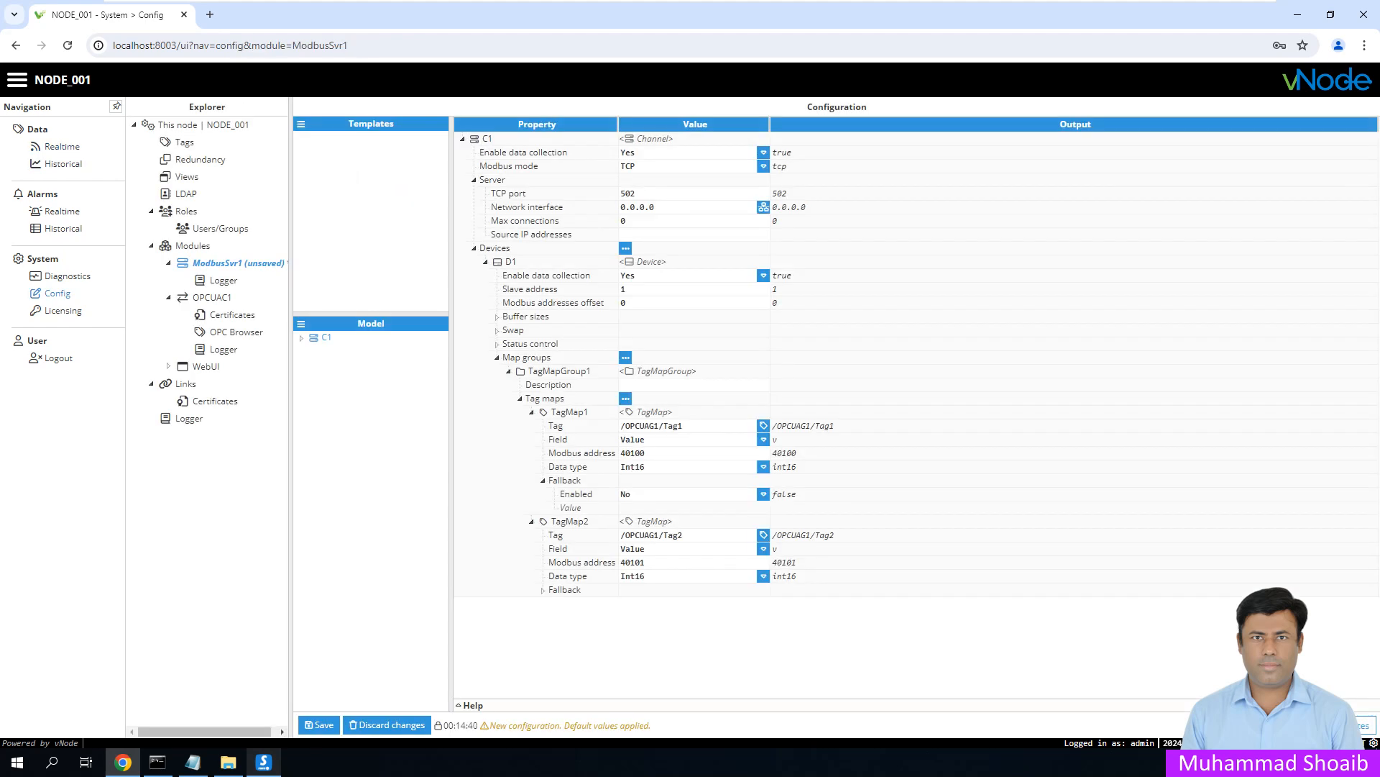
click(764, 576)
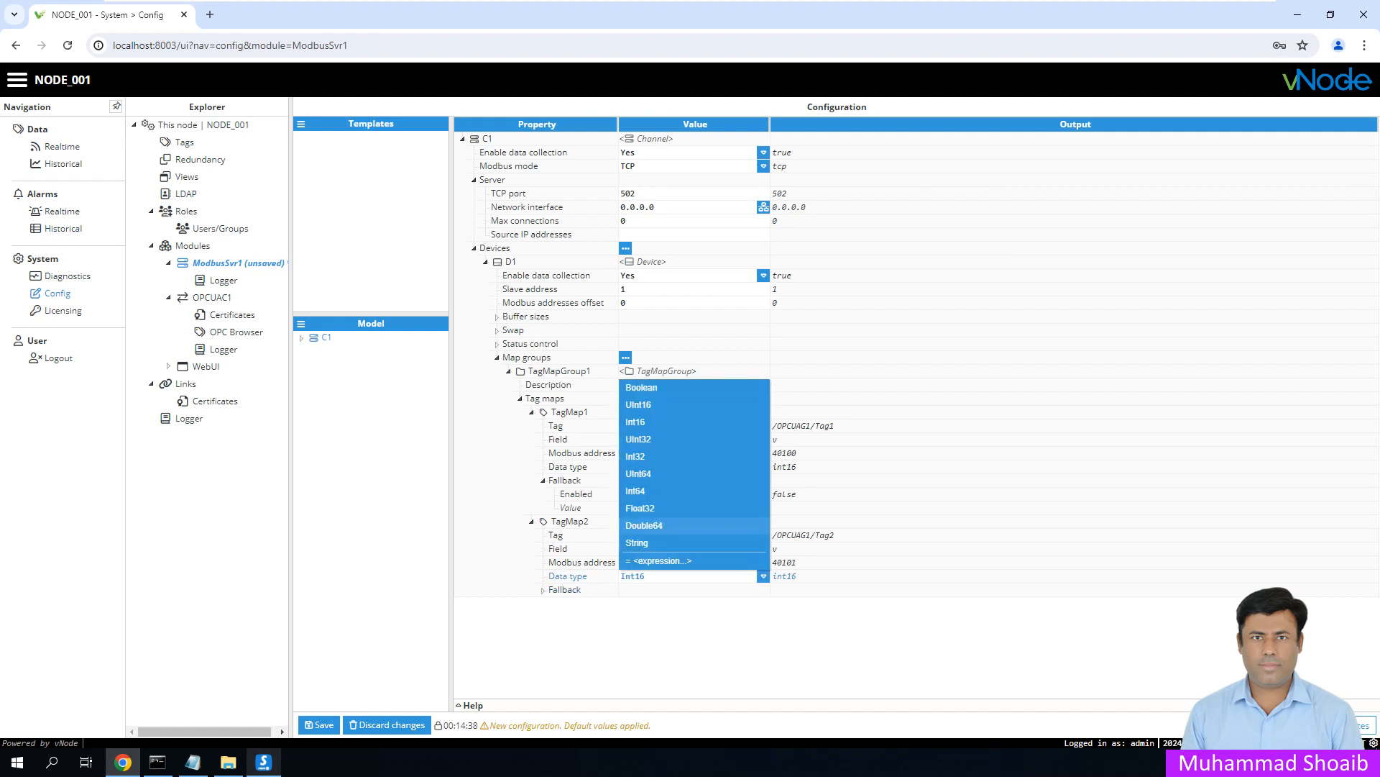
click(640, 508)
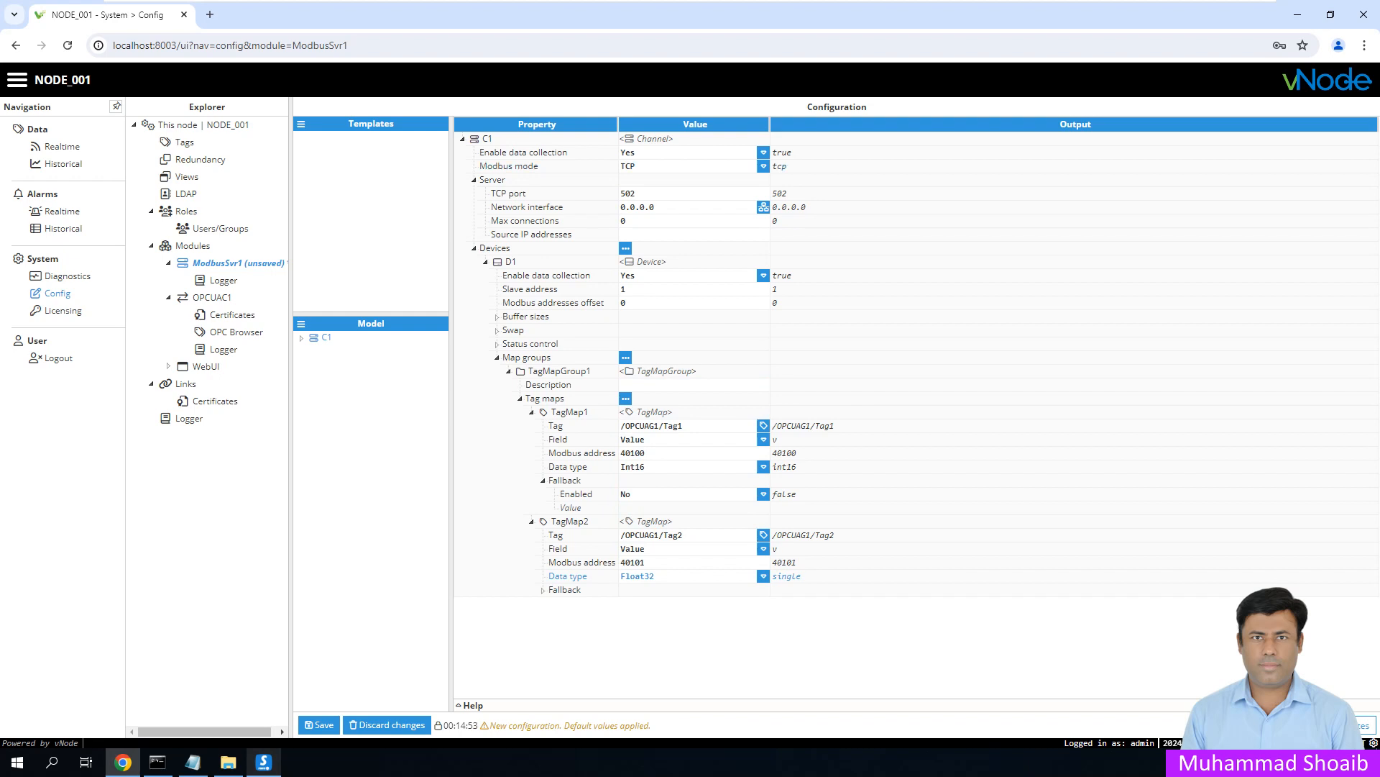
- Set TagMap2's data type to Int16 and save the ModbusSvr1 configuration
click(645, 562)
click(763, 576)
click(635, 422)
click(318, 725)
click(652, 435)
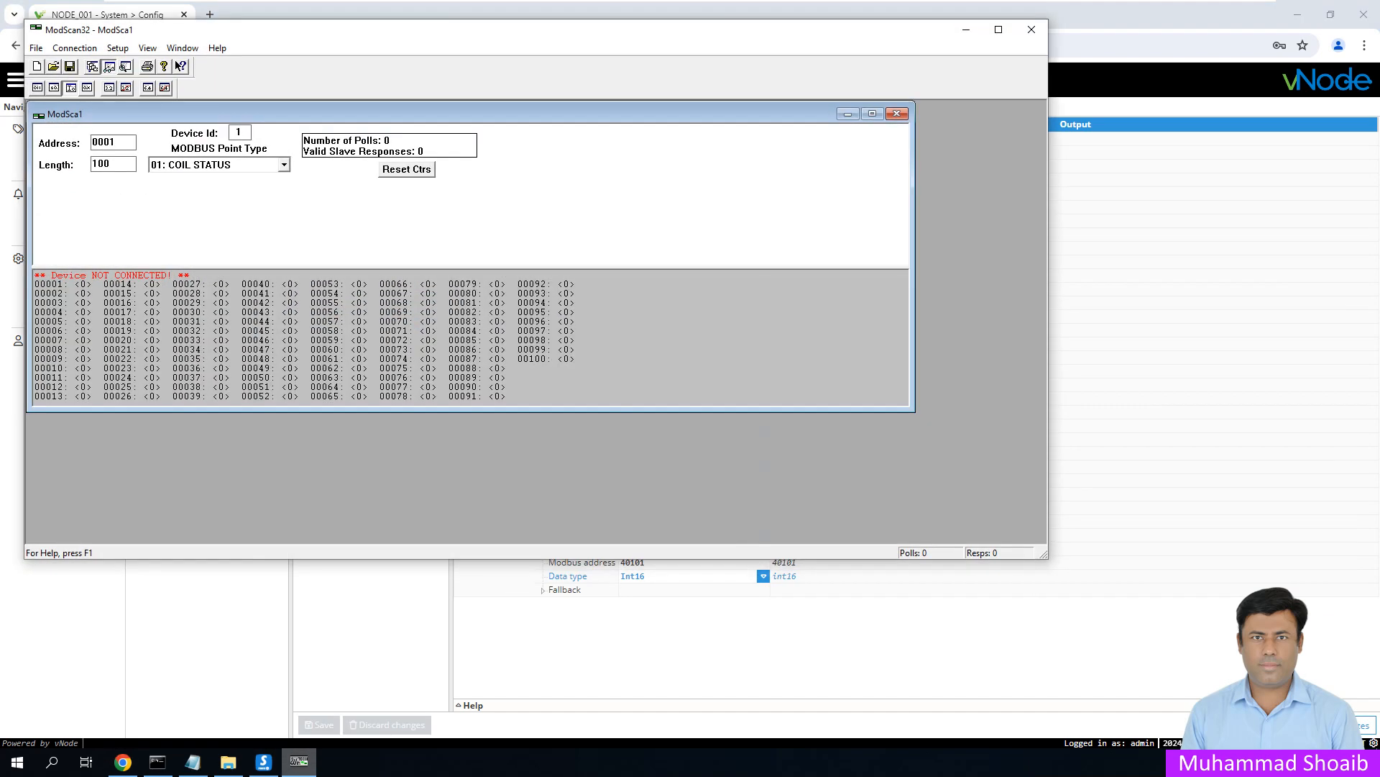
- In ModScan32, set the Modbus point type to 03: HOLDING REGISTER and the start address to 100
click(284, 165)
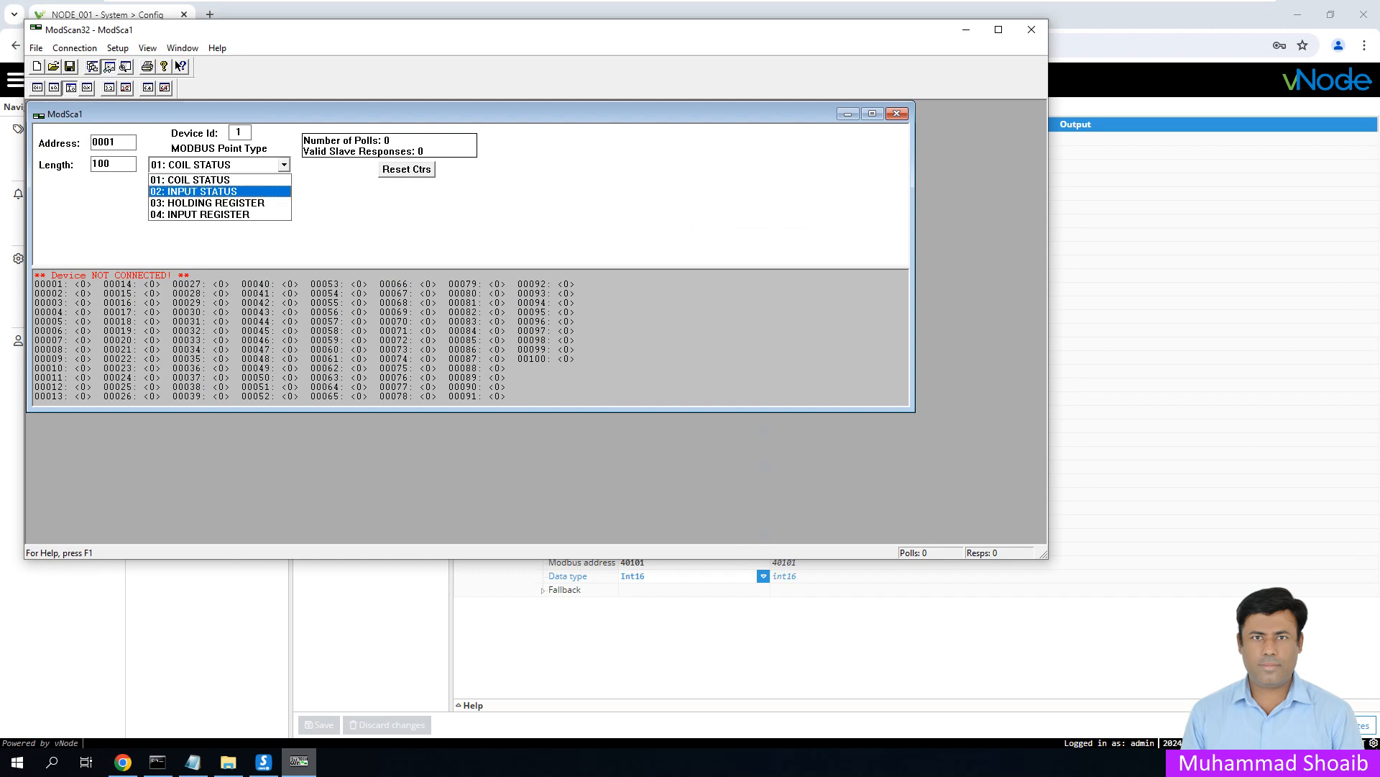
click(216, 202)
double_click(103, 143)
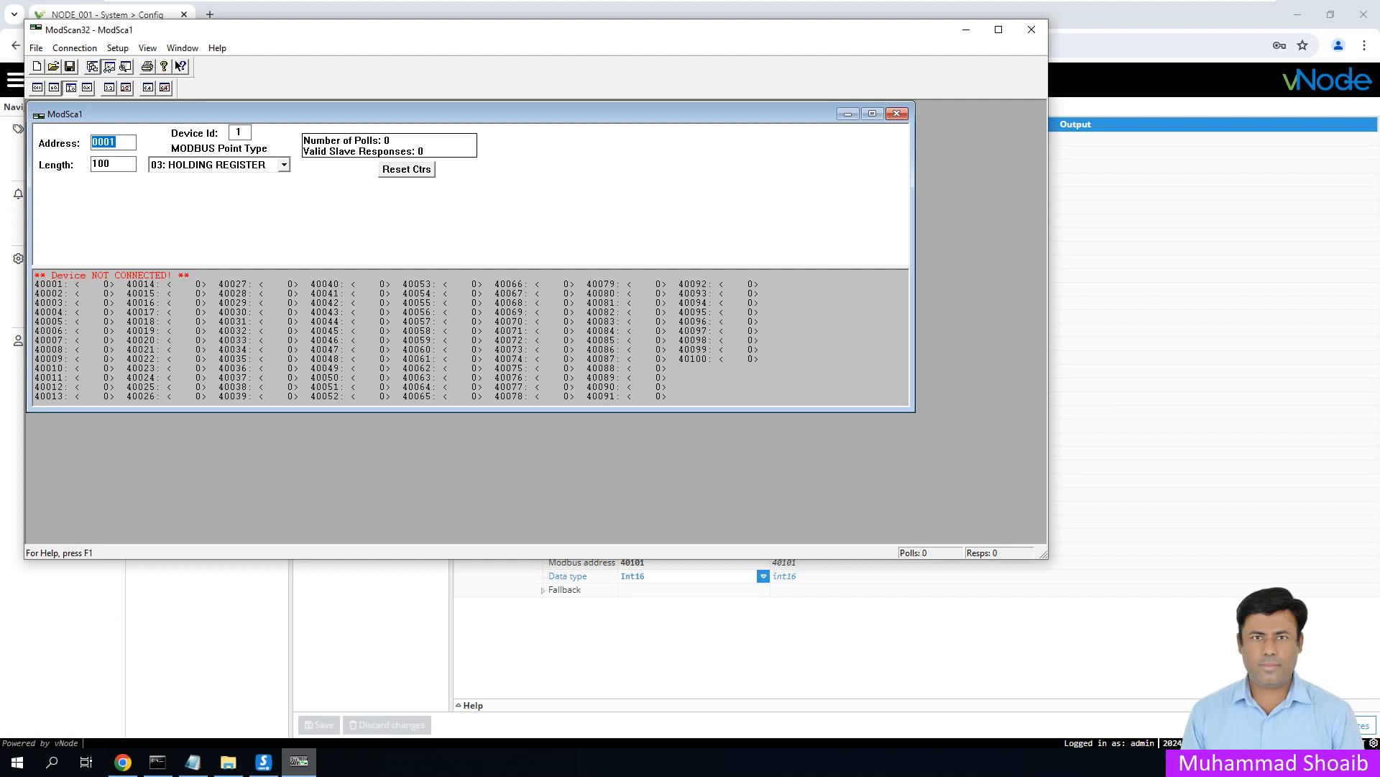
text(100)
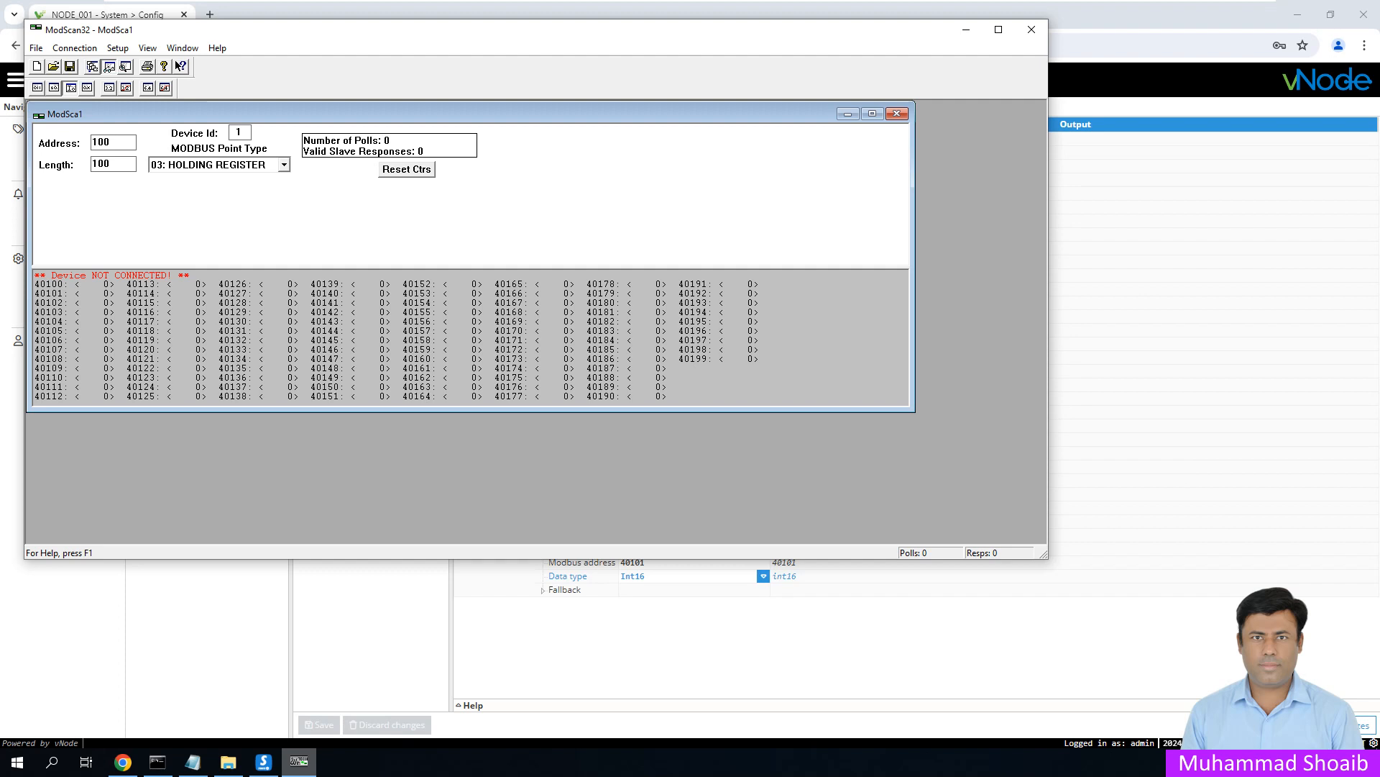
- Connect ModScan32 to the Modbus server as a Remote TCP/IP Server using the server's IP address
click(74, 49)
click(88, 64)
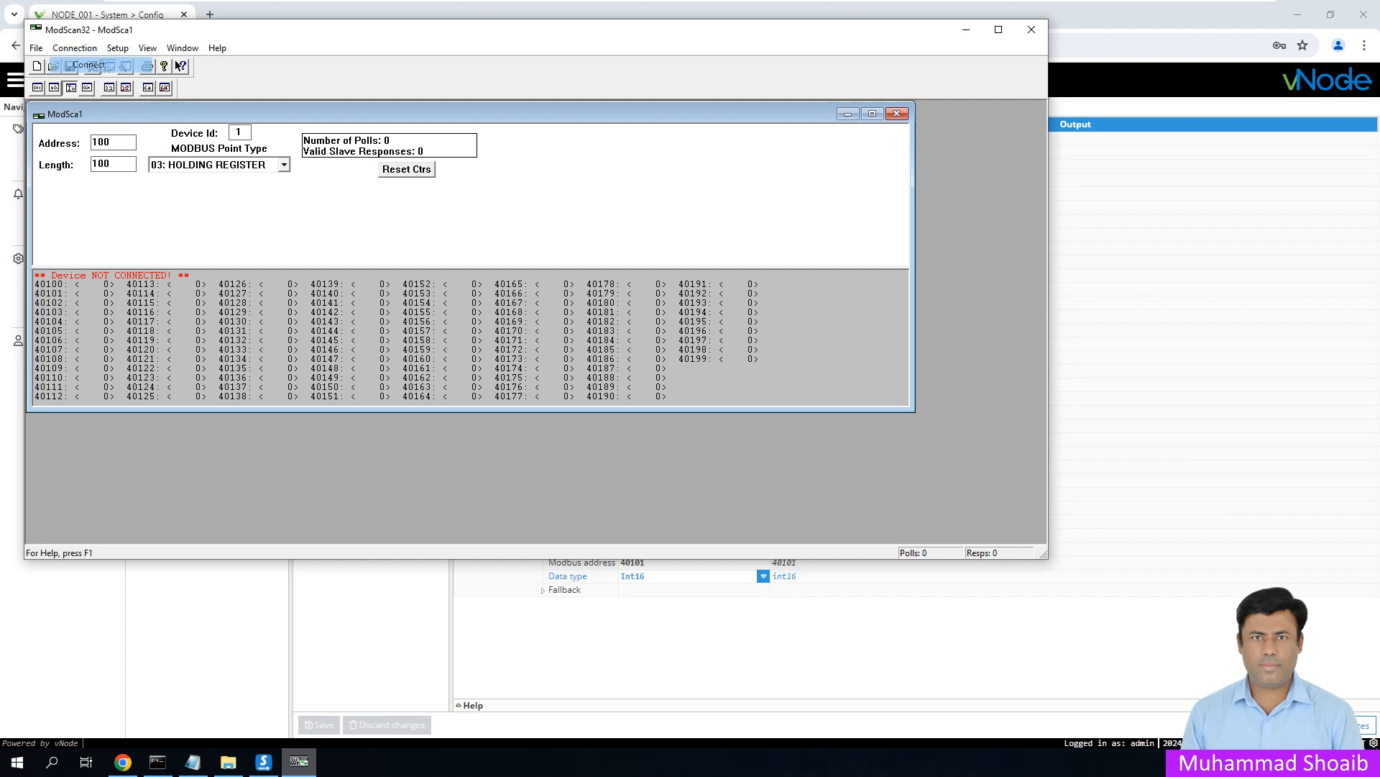
double_click(573, 227)
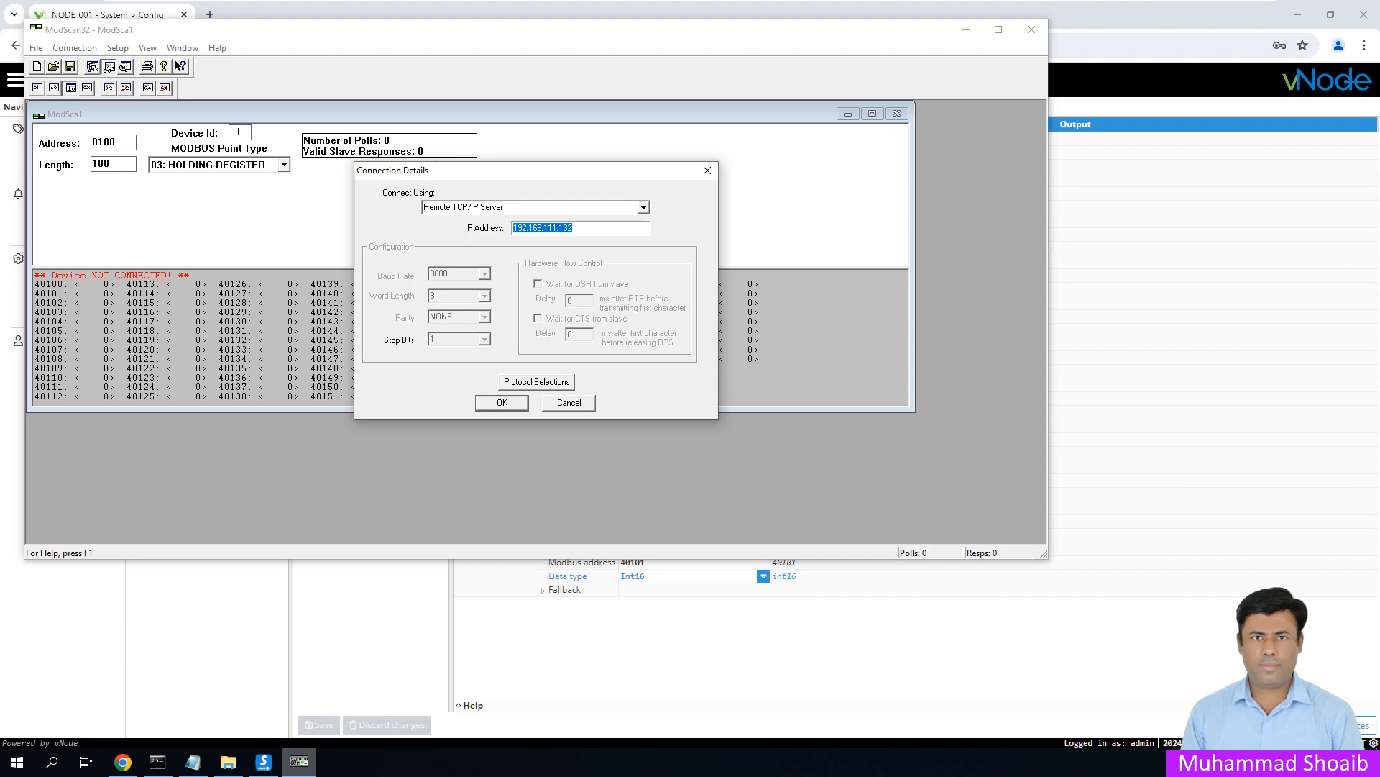
click(573, 227)
click(502, 402)
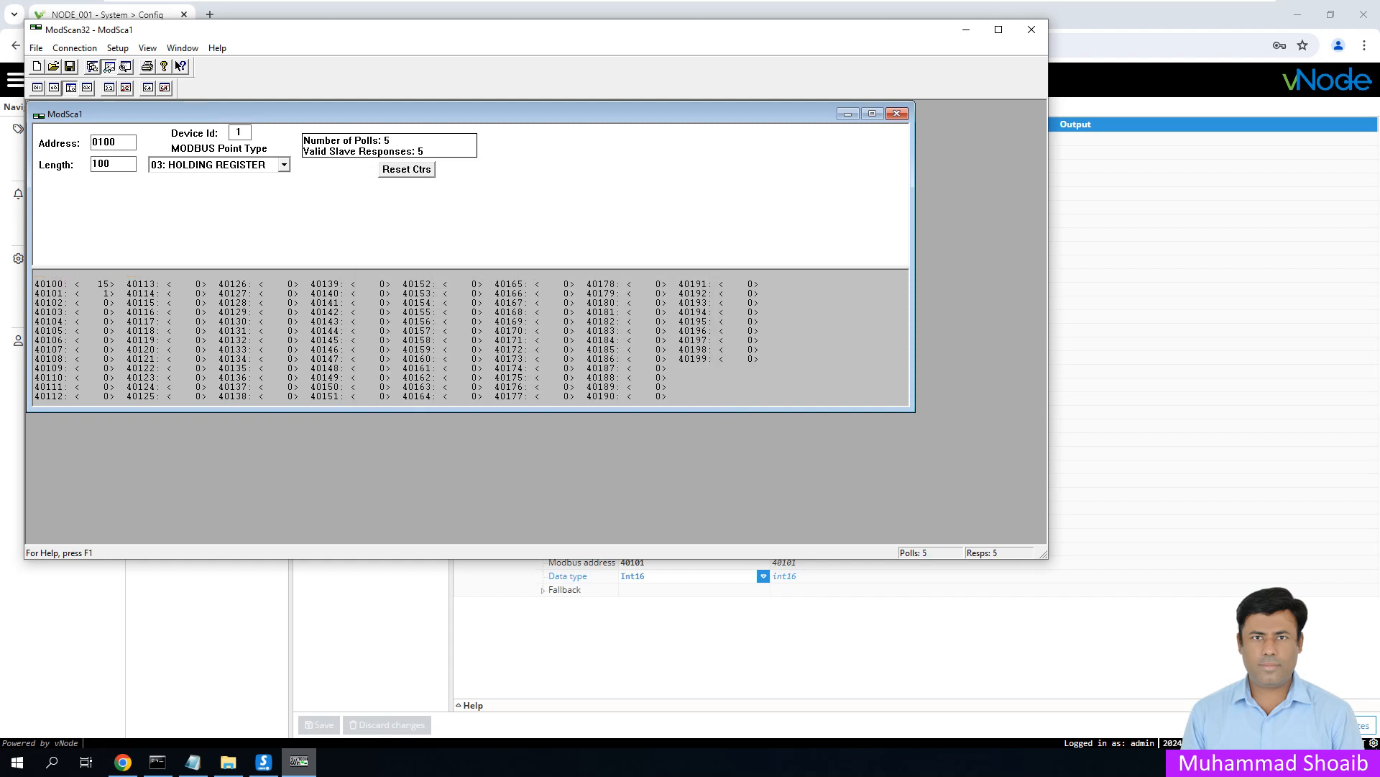
- Compare the ModScan32 holding register values with the realtime values of the OPCUAG1 tags in vNode
drag(273, 29, 494, 237)
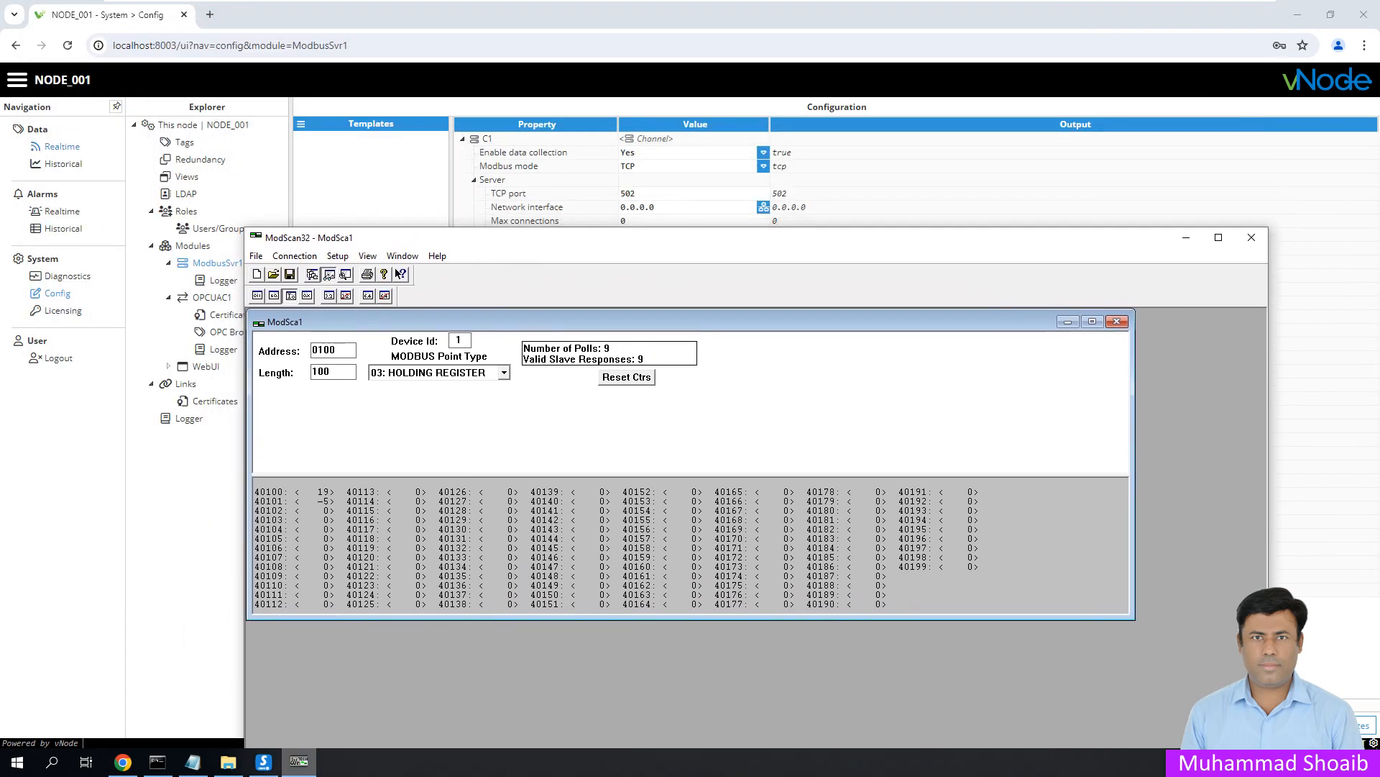
click(61, 146)
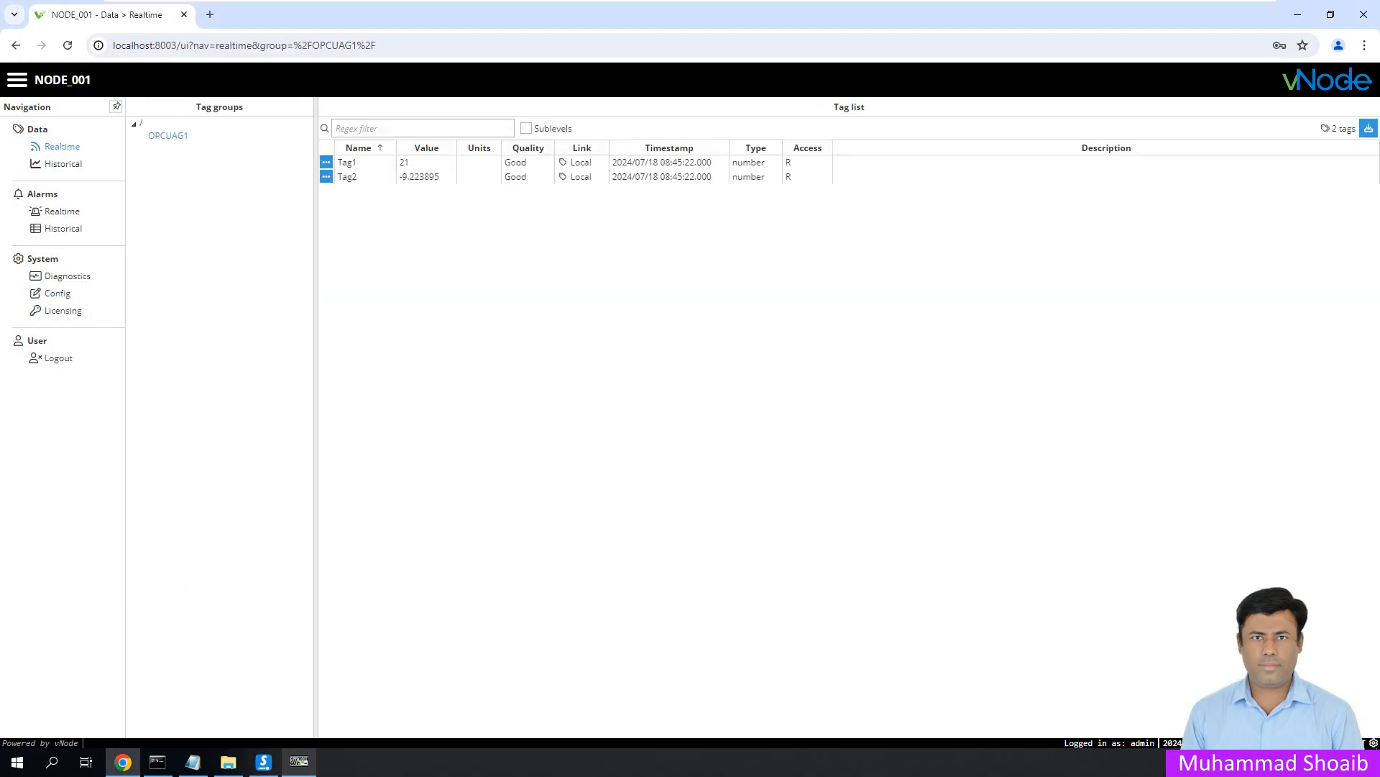
key(alt+Tab)
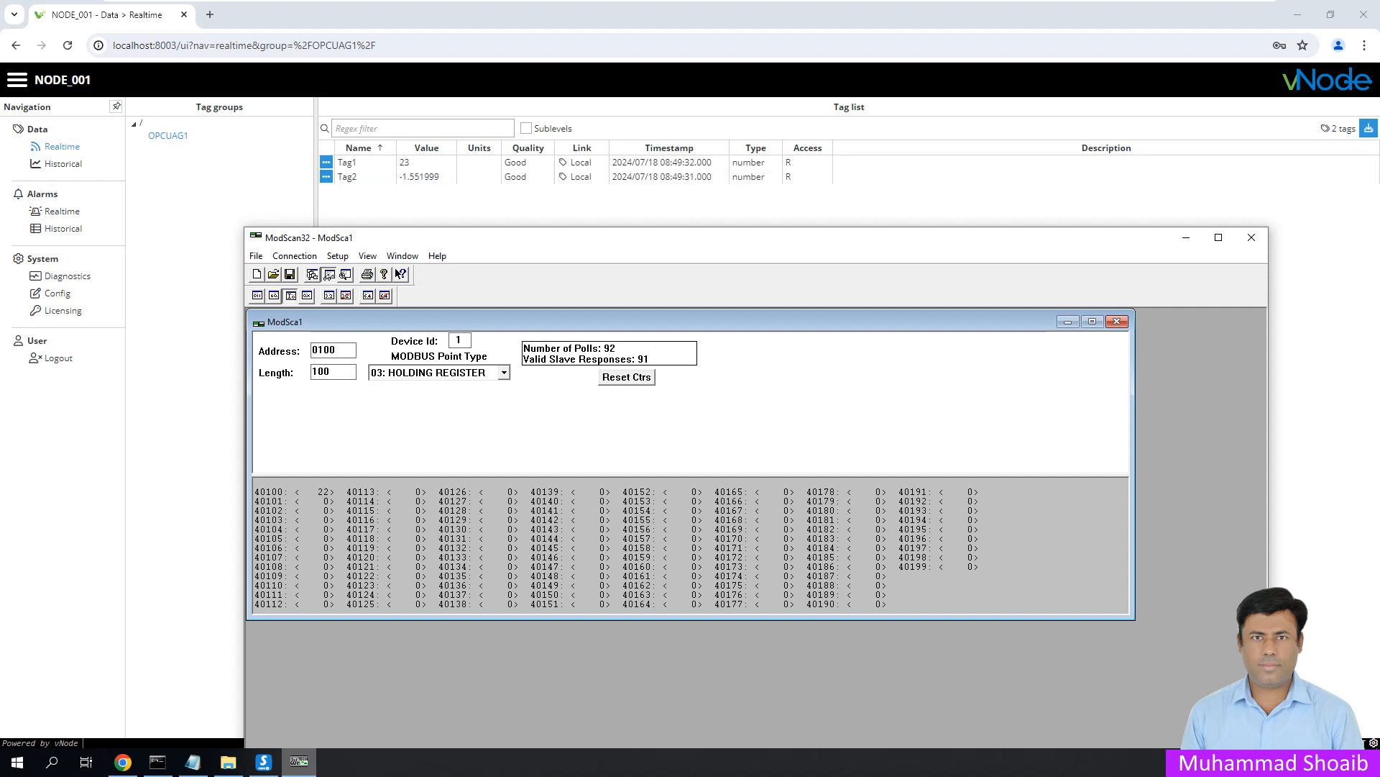
- Set TagMap2's Modbus address to 40104 and data type to Float32, and save the configuration with a restart of ModbusSvr1
click(58, 293)
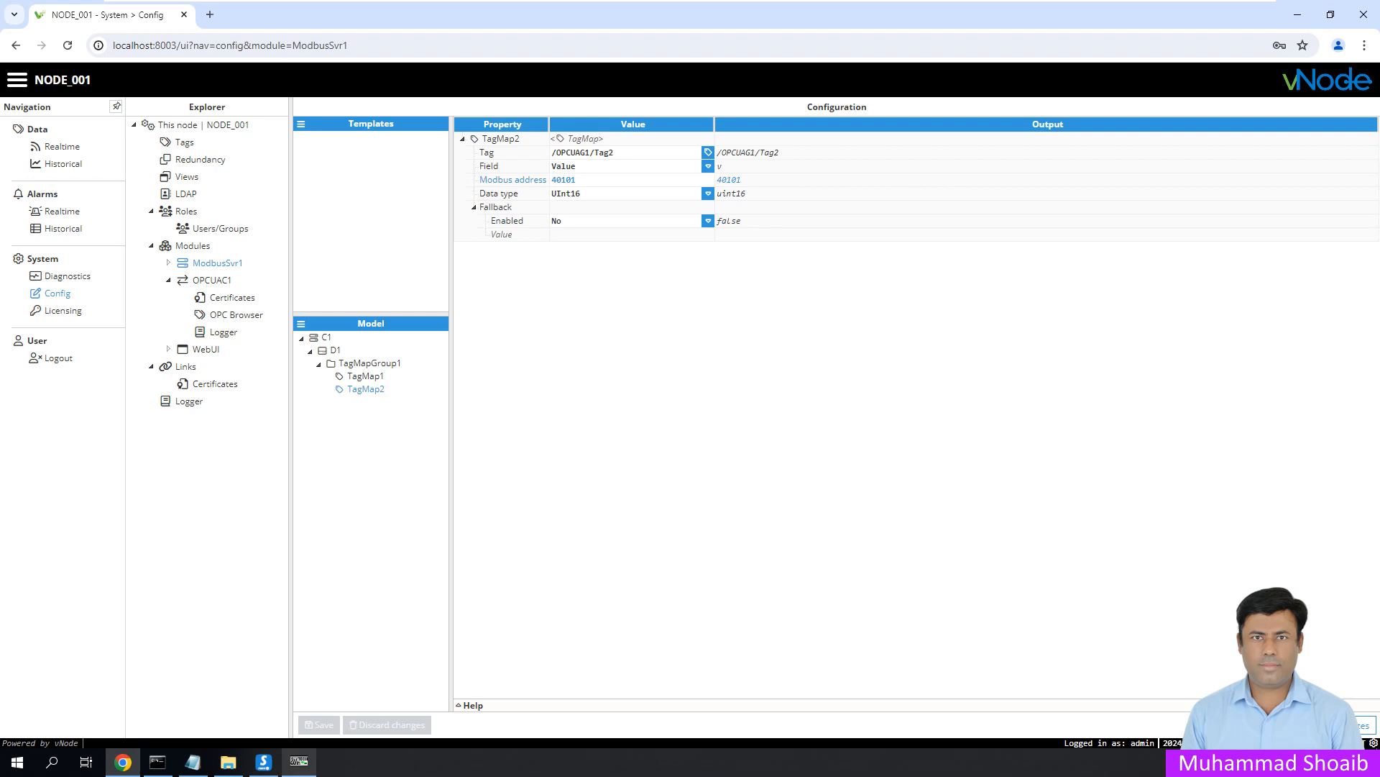
click(576, 179)
click(708, 194)
click(633, 328)
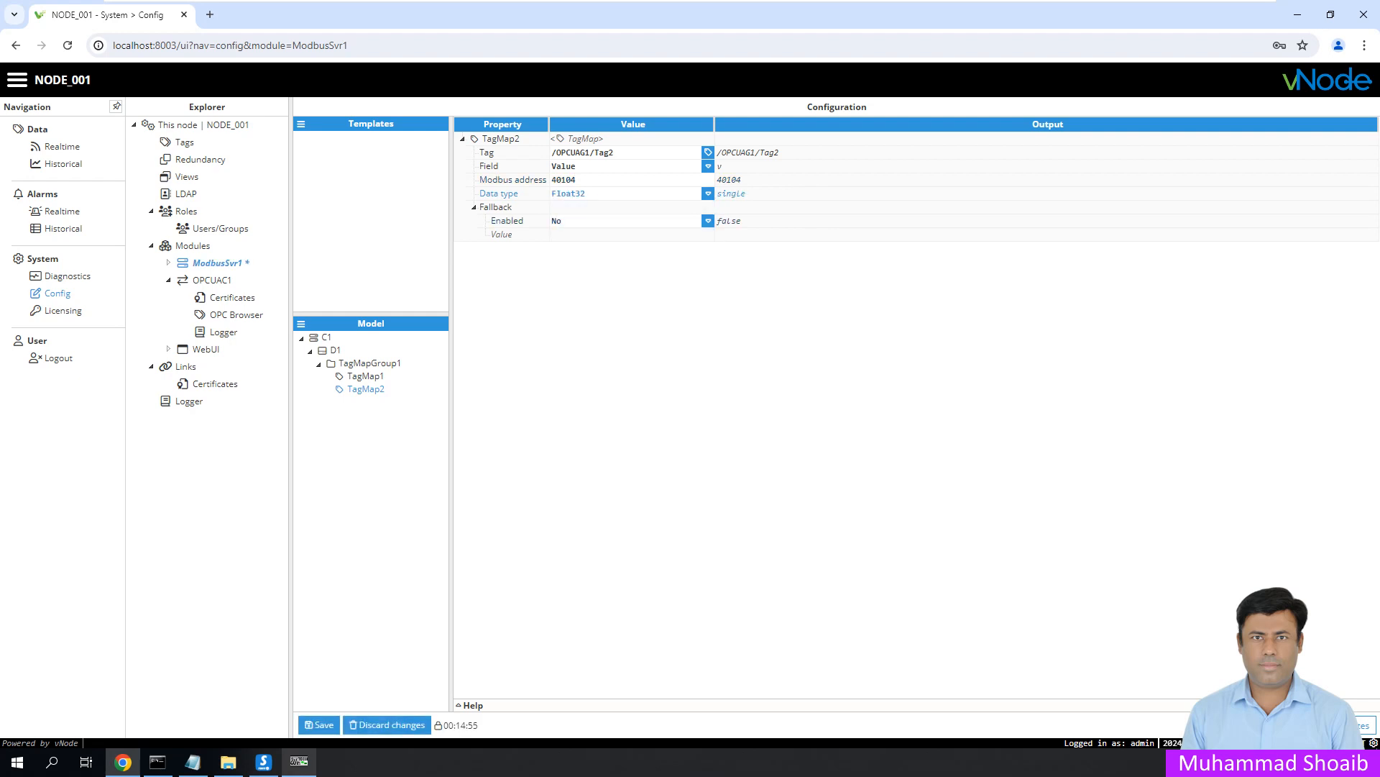
click(319, 725)
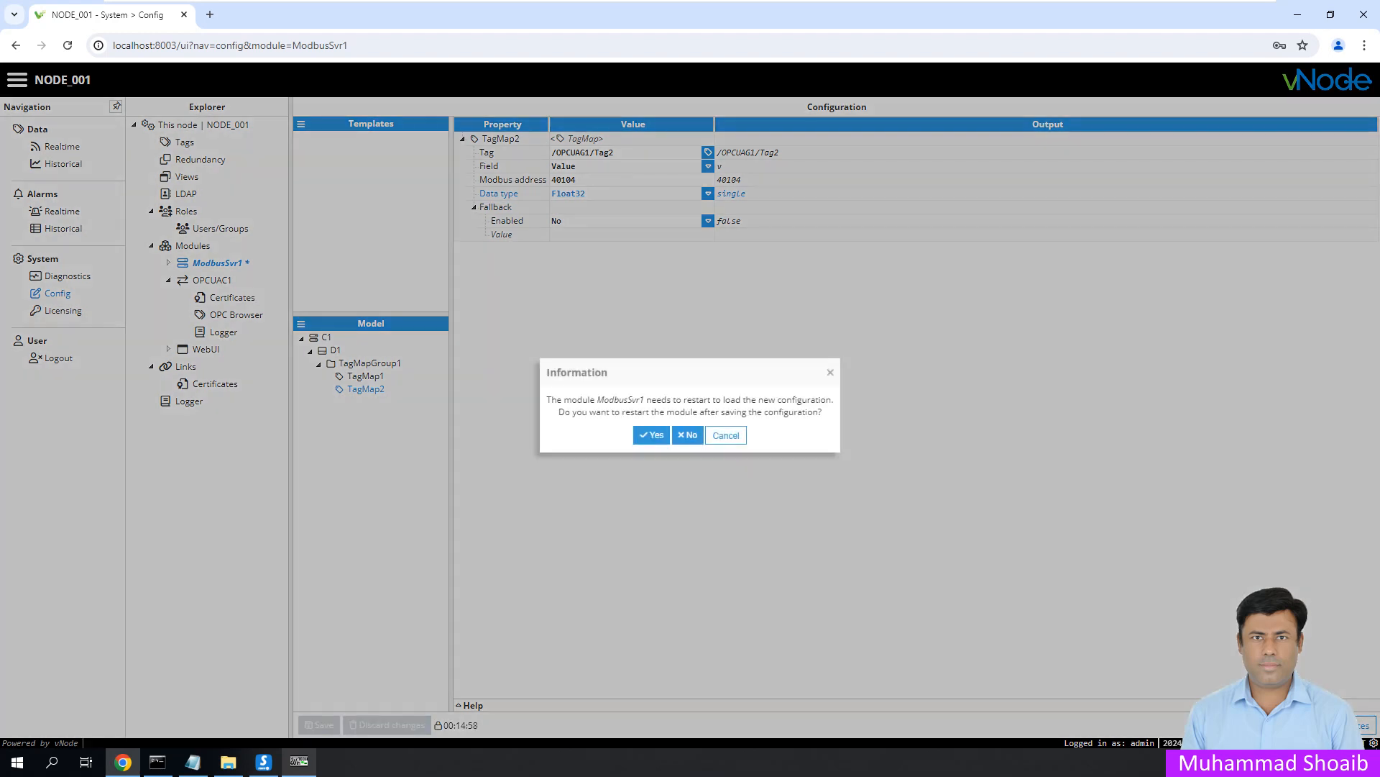
click(651, 435)
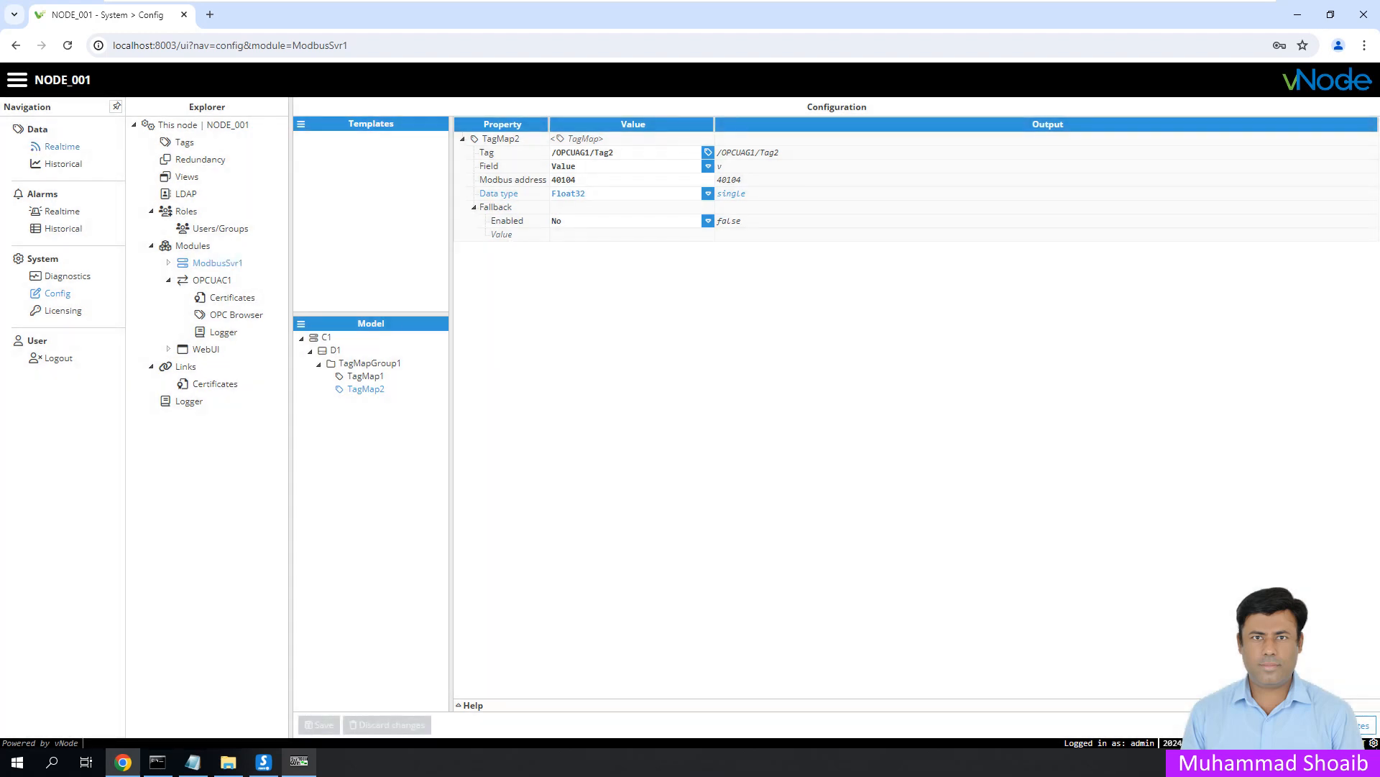
- With the realtime tags open in vNode, reconnect ModScan32 to the Remote TCP/IP Server and display the holding registers as floating-point values for comparison
click(61, 146)
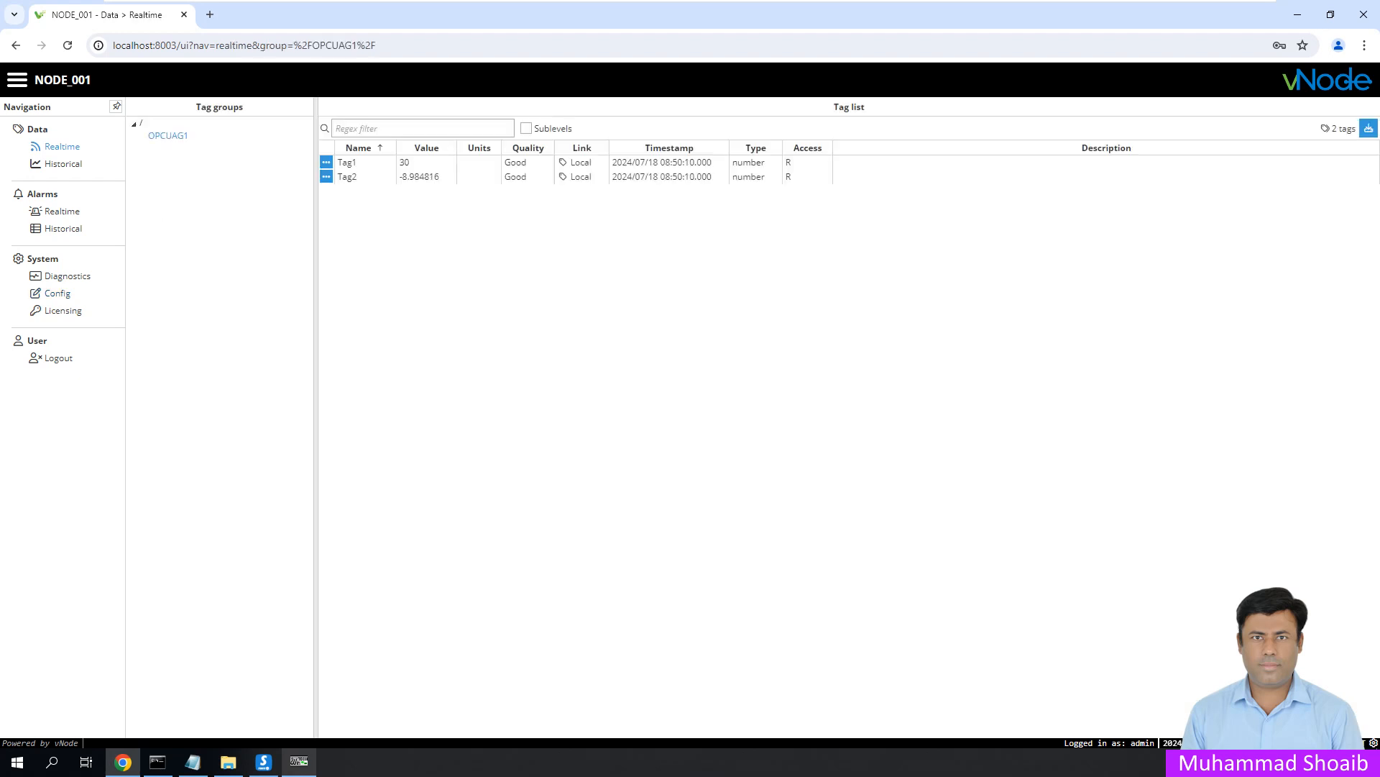
click(299, 762)
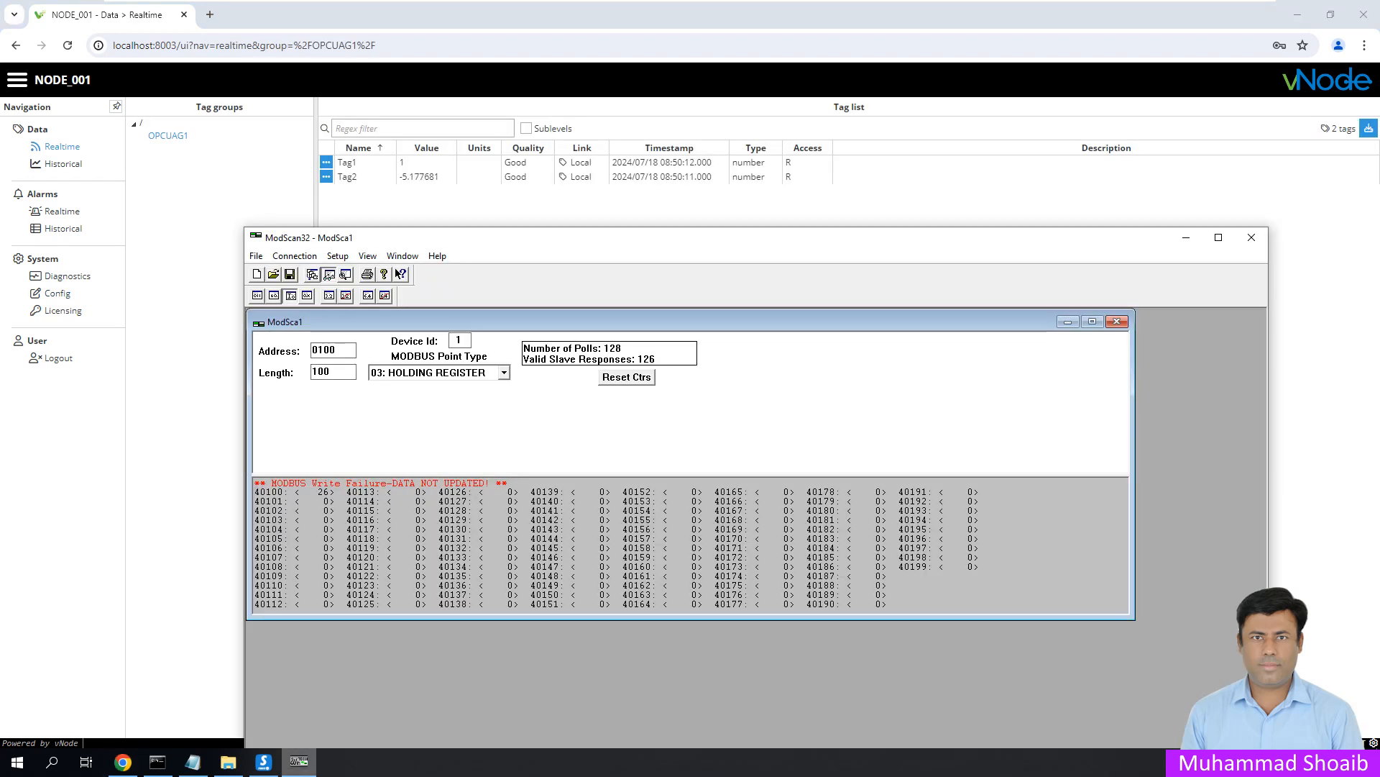
click(295, 256)
click(313, 288)
click(295, 256)
click(308, 272)
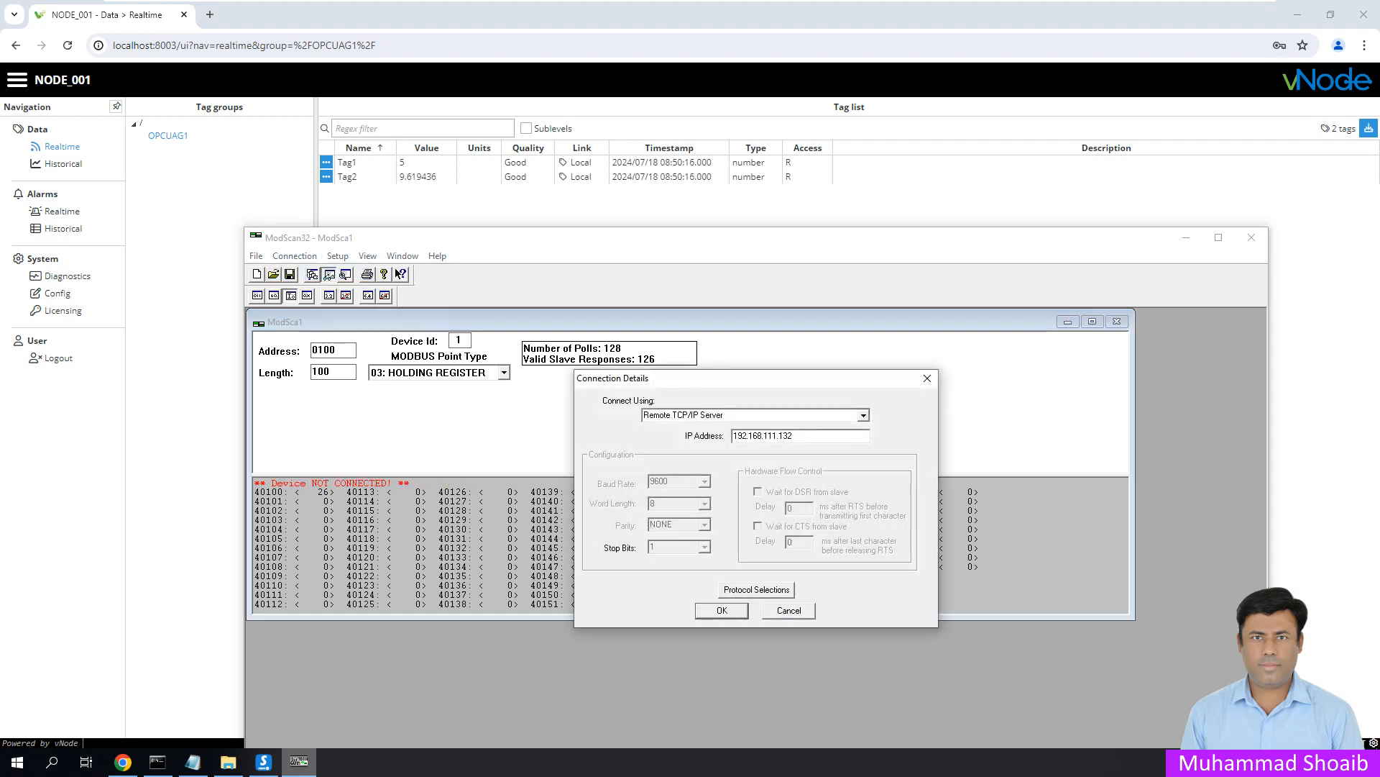
click(721, 607)
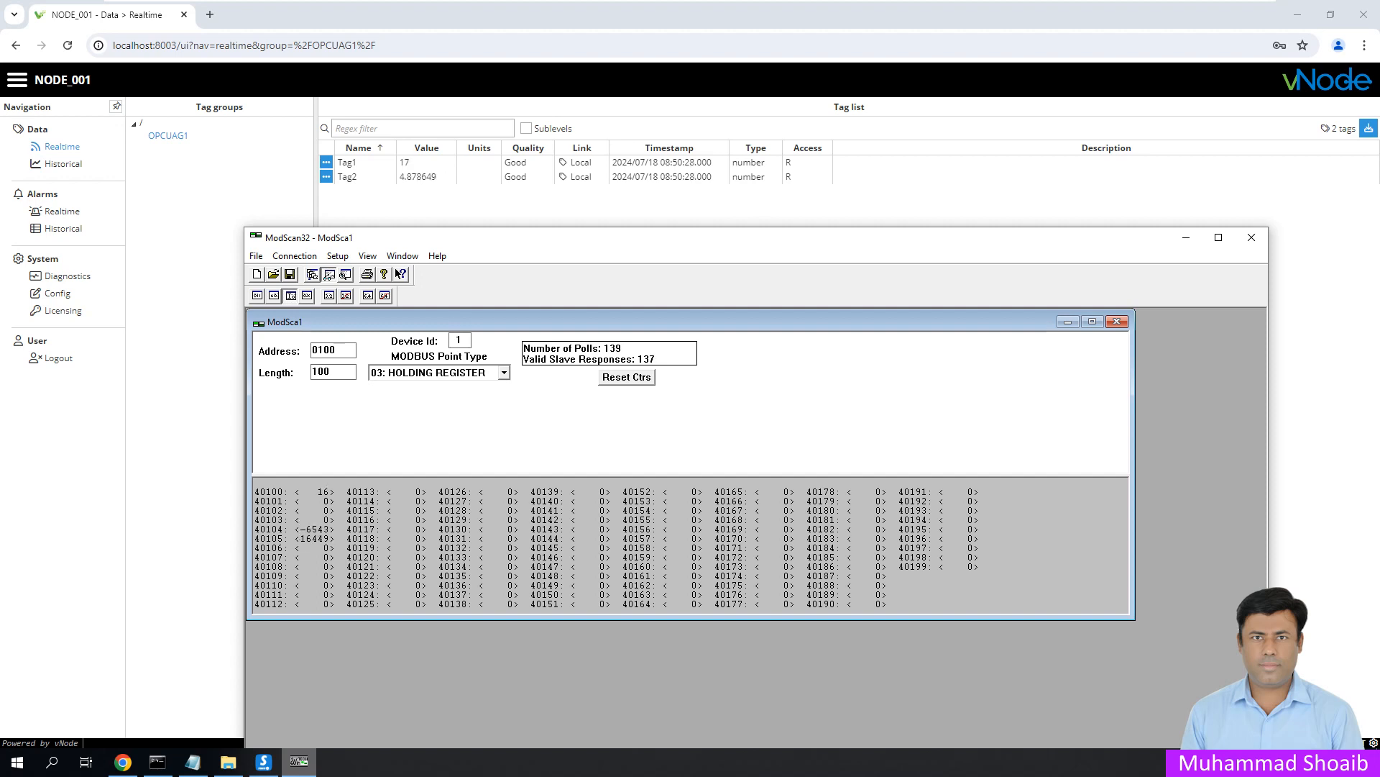
click(329, 295)
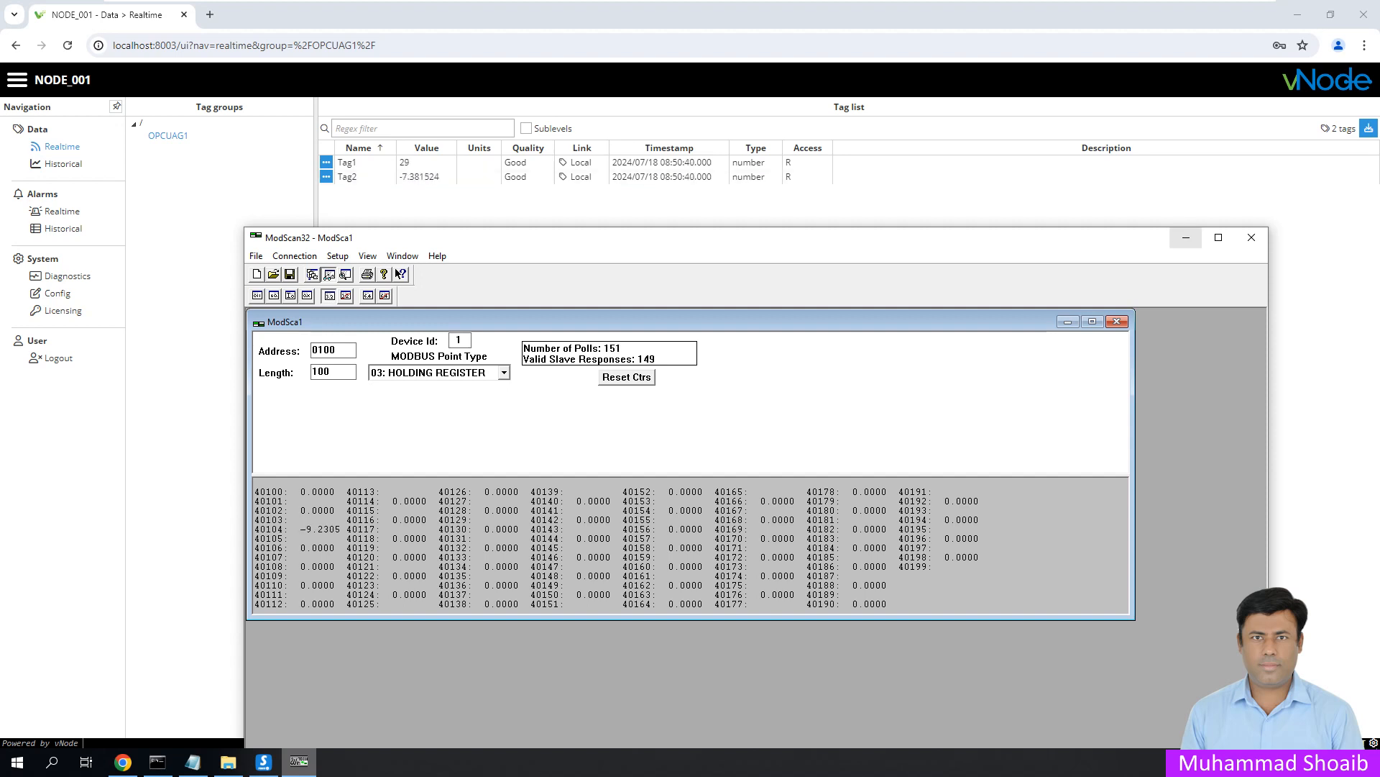
click(1187, 237)
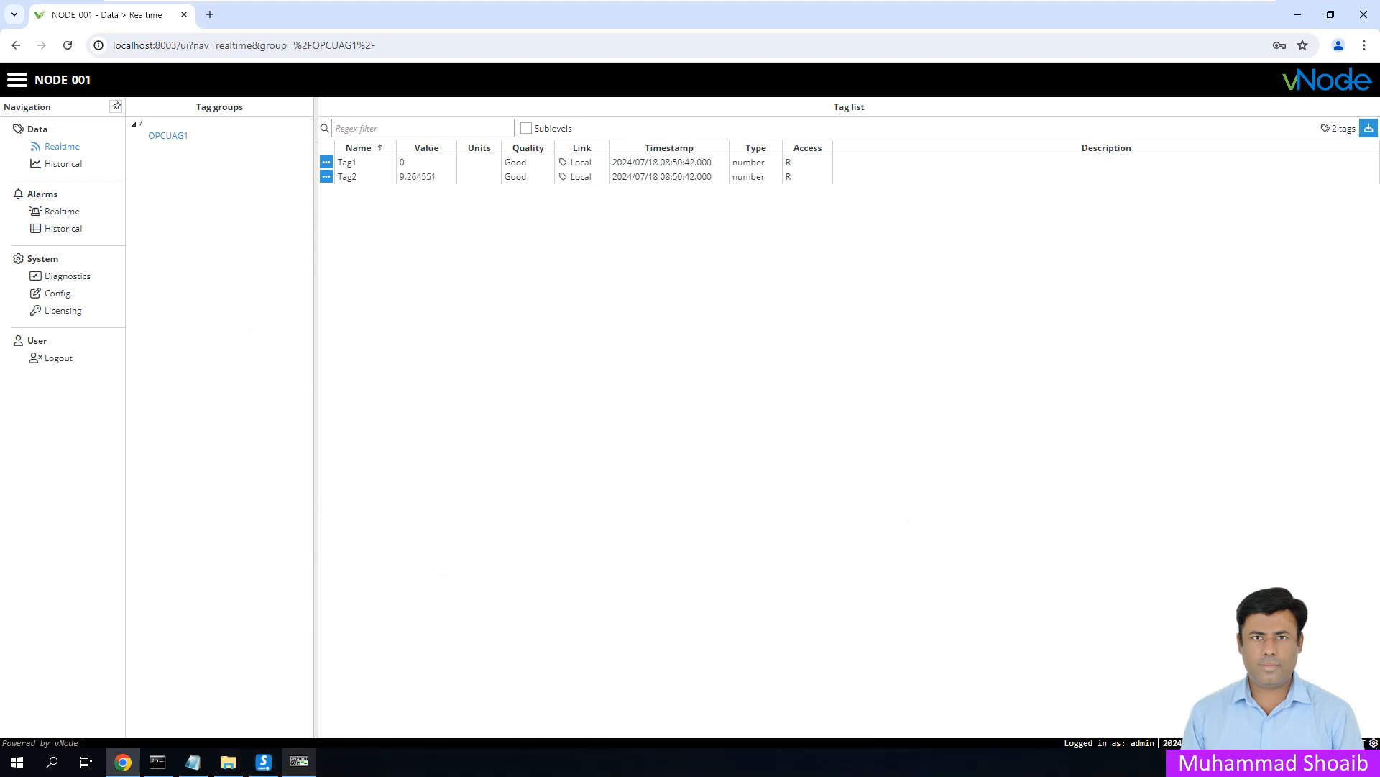